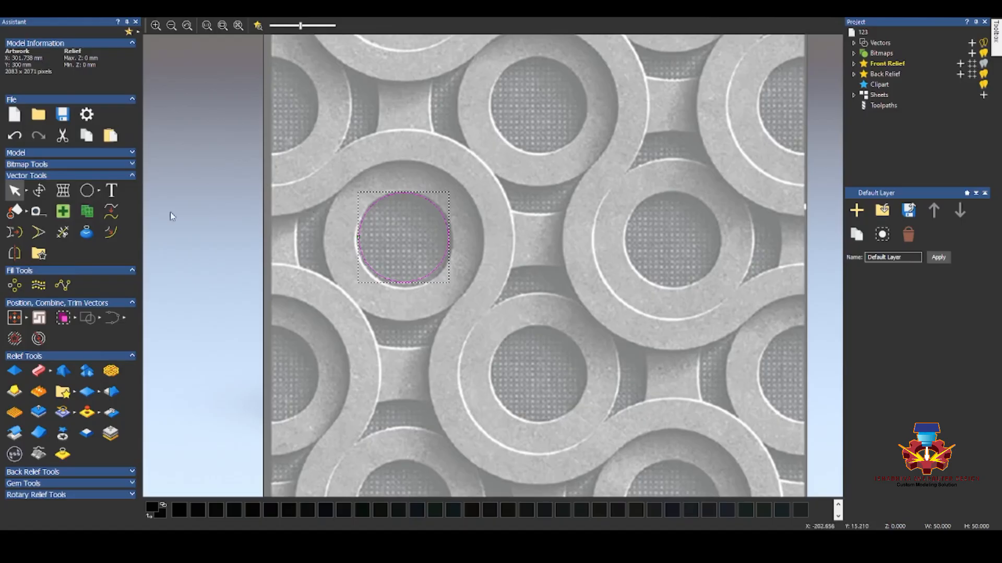
Step: Offset the 50 mm circle outwards twice with radiused corners to make 86 mm and 122 mm concentric circles
click(115, 236)
double_click(60, 54)
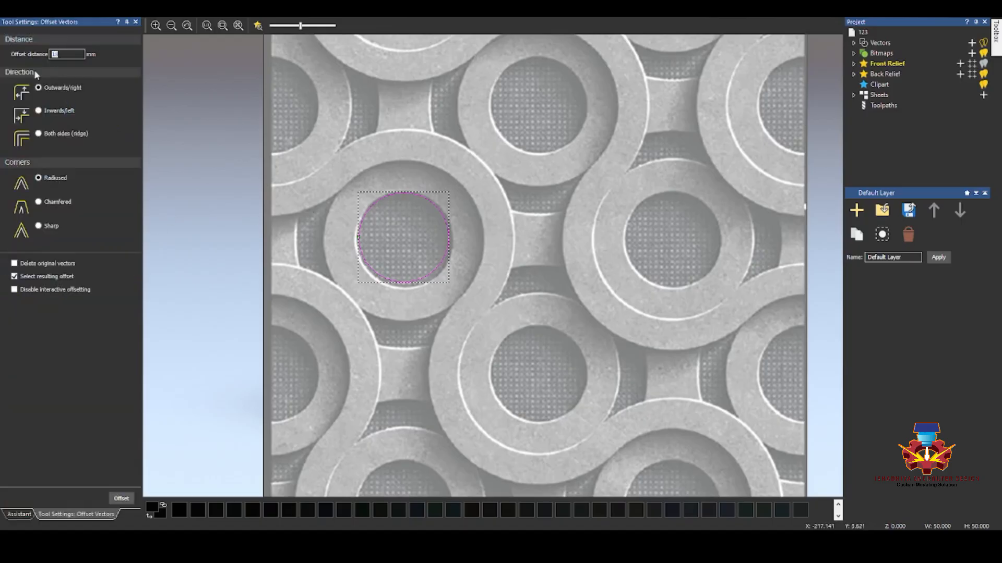
click(122, 499)
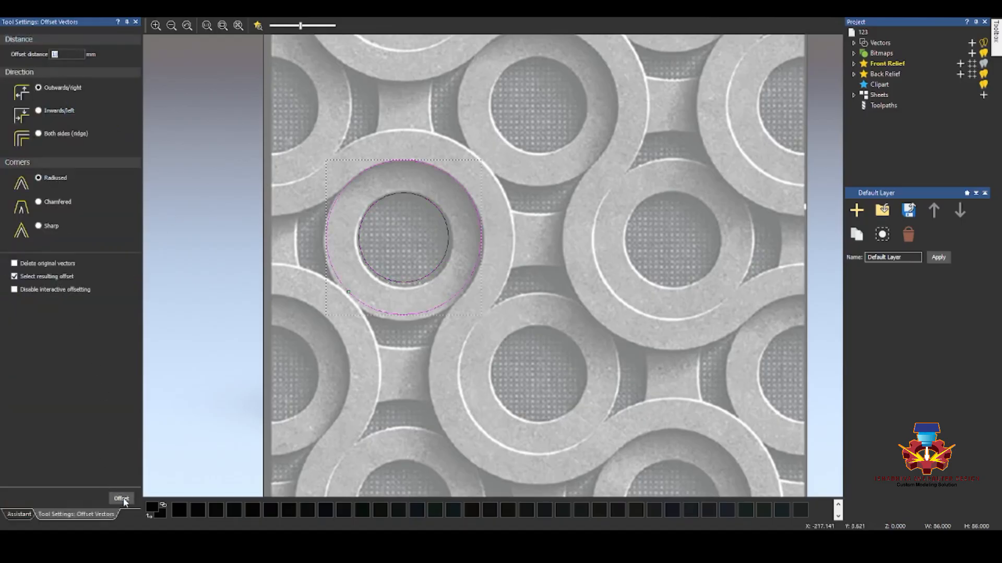
click(124, 500)
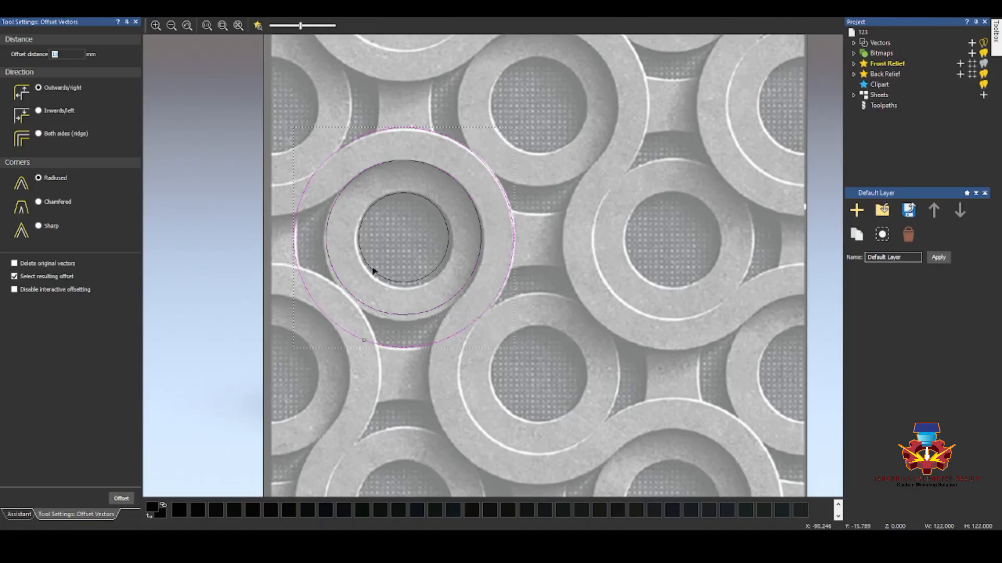
Step: Copy the set of three concentric circles downward to form a vertical column of four overlapping sets
click(360, 104)
scroll(385, 134, down, 1)
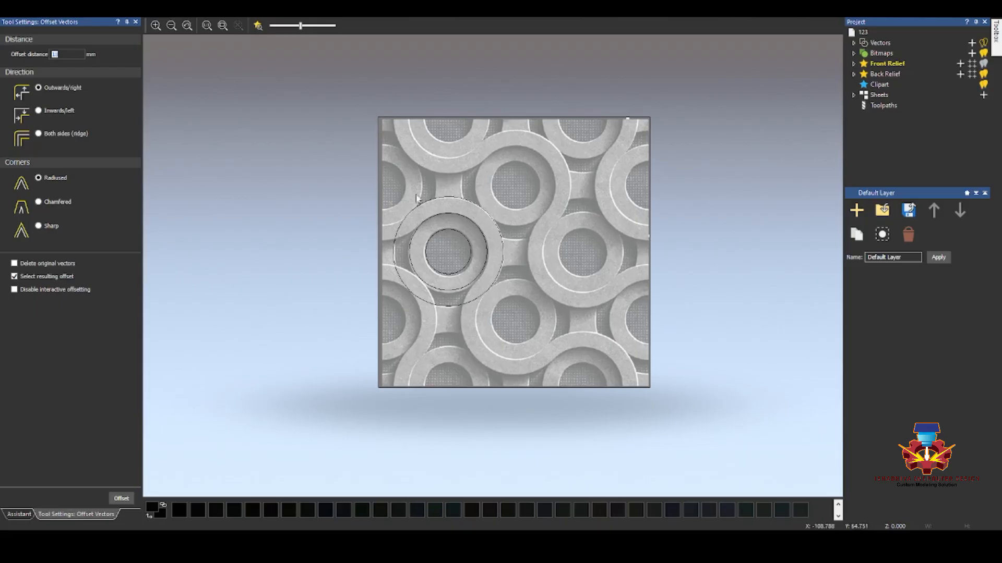
drag(358, 183, 528, 332)
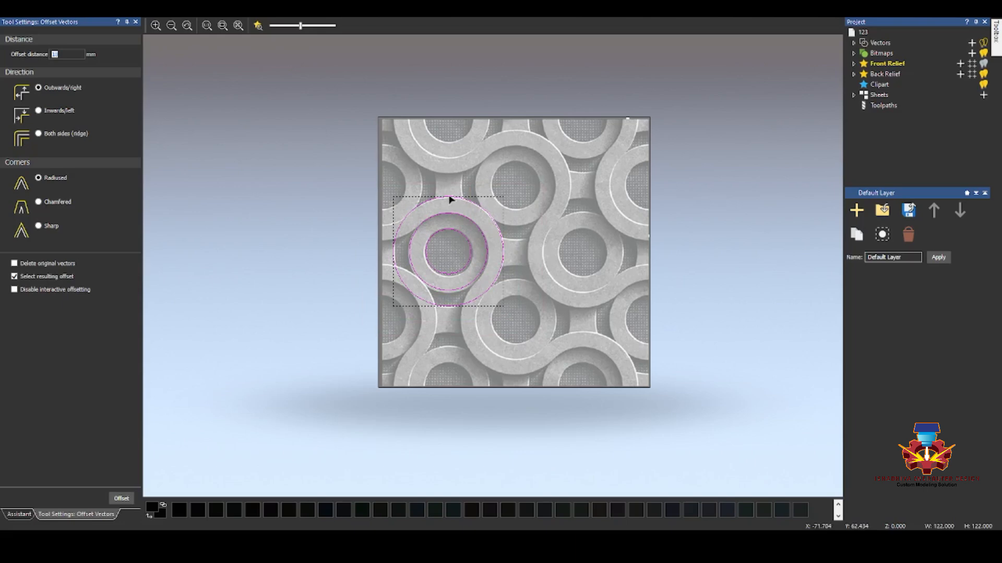
click(136, 22)
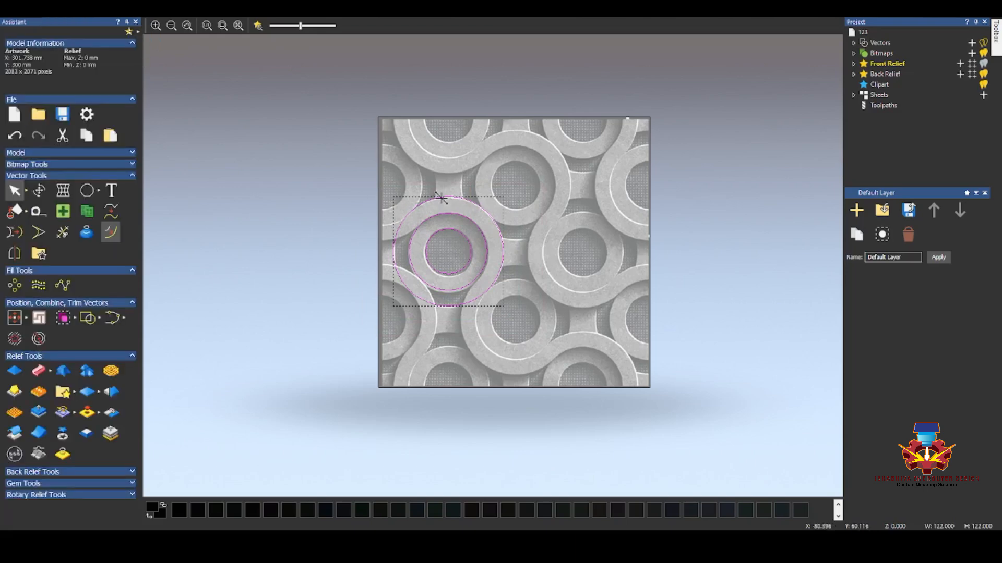
drag(448, 198, 448, 384)
drag(448, 384, 446, 478)
scroll(486, 354, down, 3)
drag(461, 238, 516, 325)
scroll(494, 292, up, 2)
scroll(474, 318, up, 3)
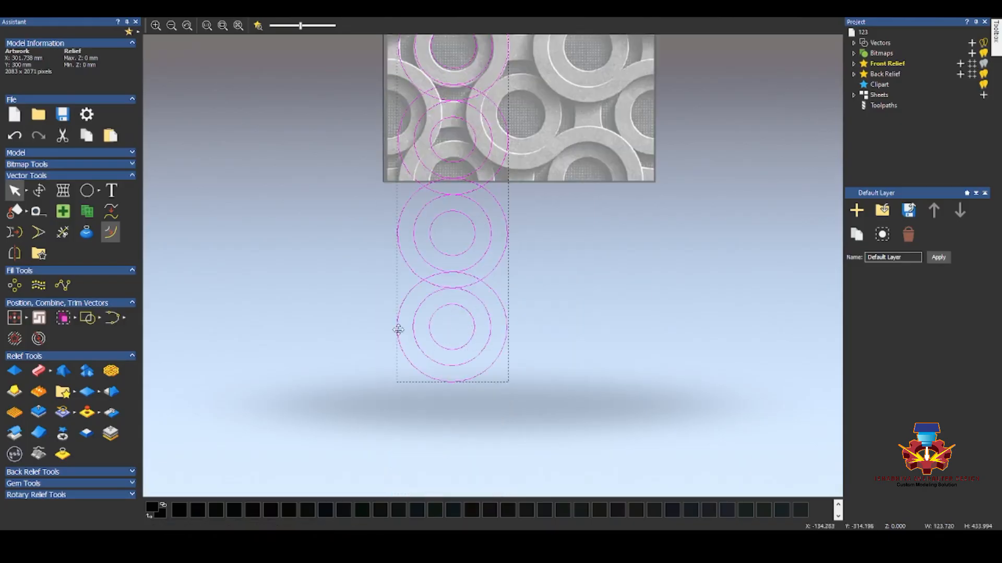
Step: Copy the column of concentric circles sideways to build a four-by-four grid
drag(397, 329, 678, 329)
scroll(673, 339, down, 1)
click(585, 414)
Step: Rotate the whole circle grid 45 degrees anticlockwise and centre it on the artwork
drag(426, 351, 676, 121)
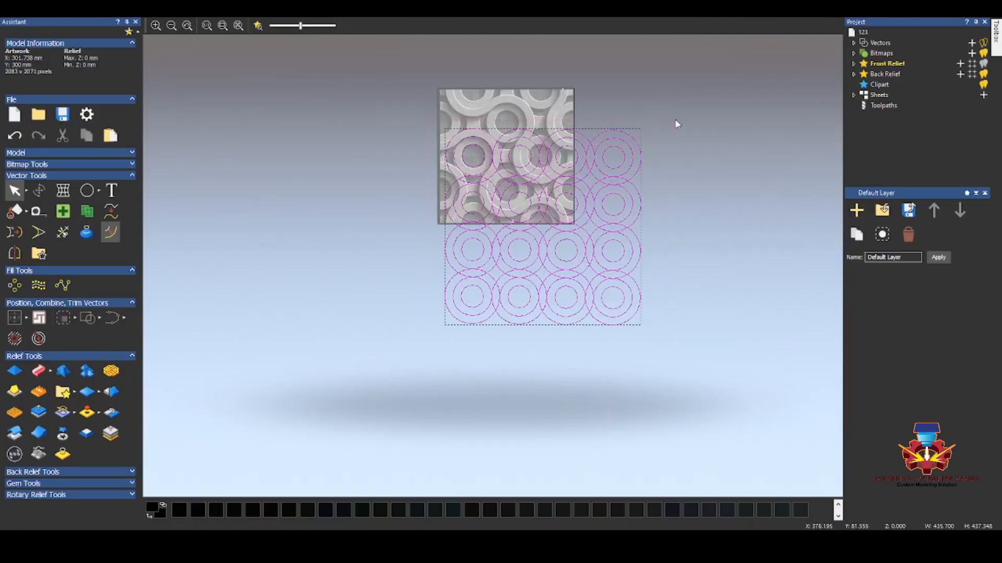
click(40, 191)
double_click(88, 269)
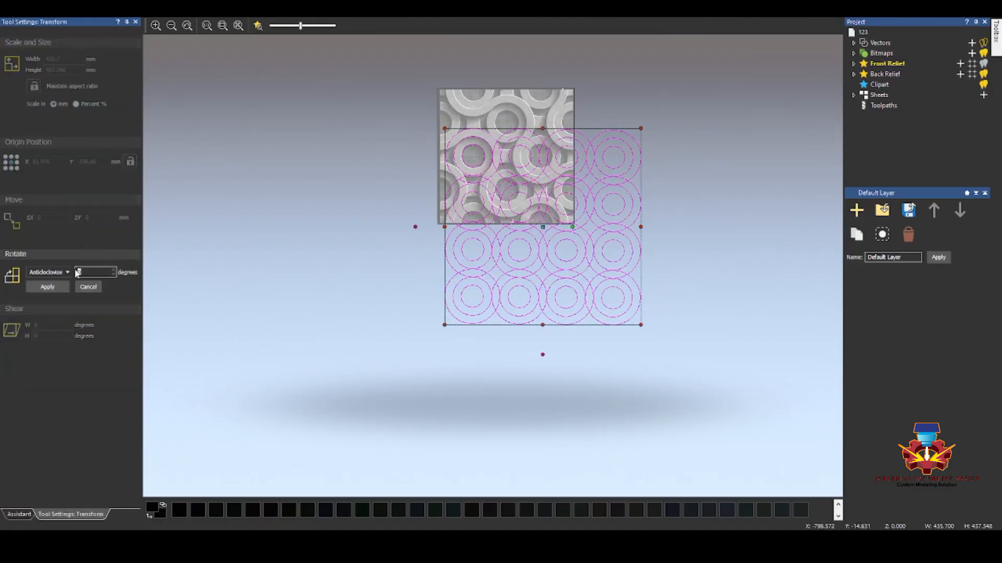
click(51, 288)
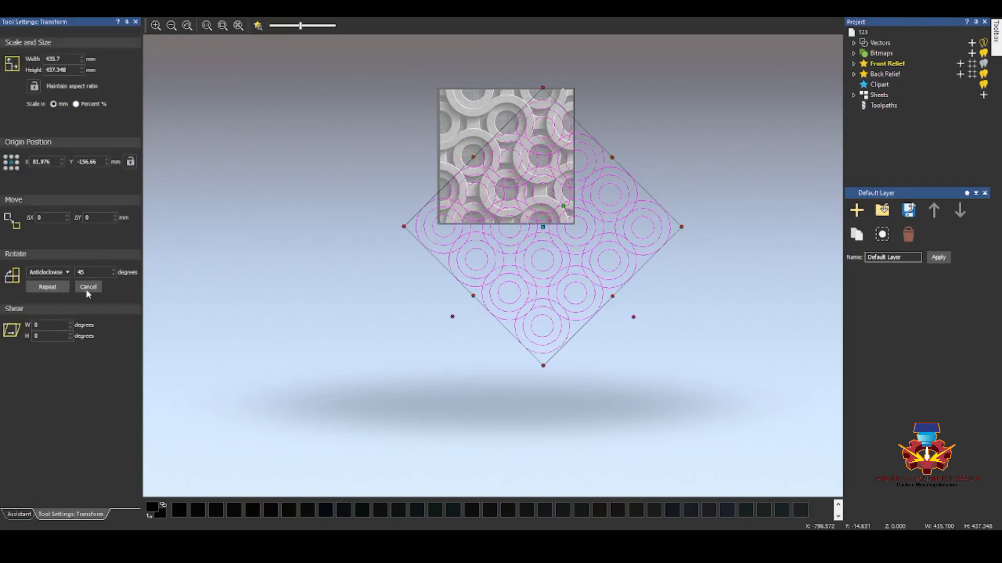
click(19, 514)
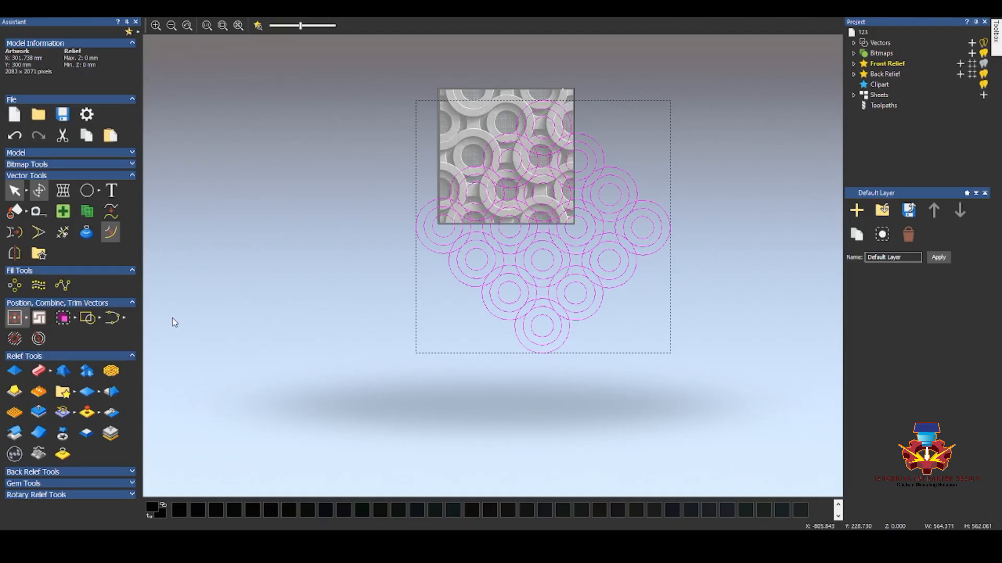
key(F9)
Step: Delete the four outermost circle sets that lie beyond the sides of the artwork
click(274, 293)
drag(505, 258, 474, 290)
key(Delete)
drag(656, 119, 606, 164)
scroll(617, 191, down, 4)
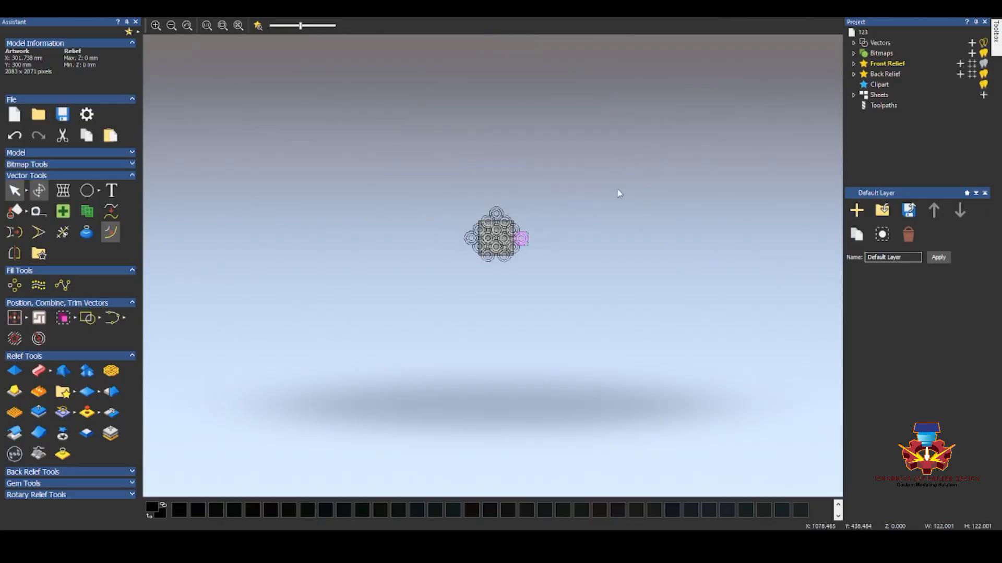
scroll(481, 244, up, 4)
key(Delete)
drag(579, 80, 548, 116)
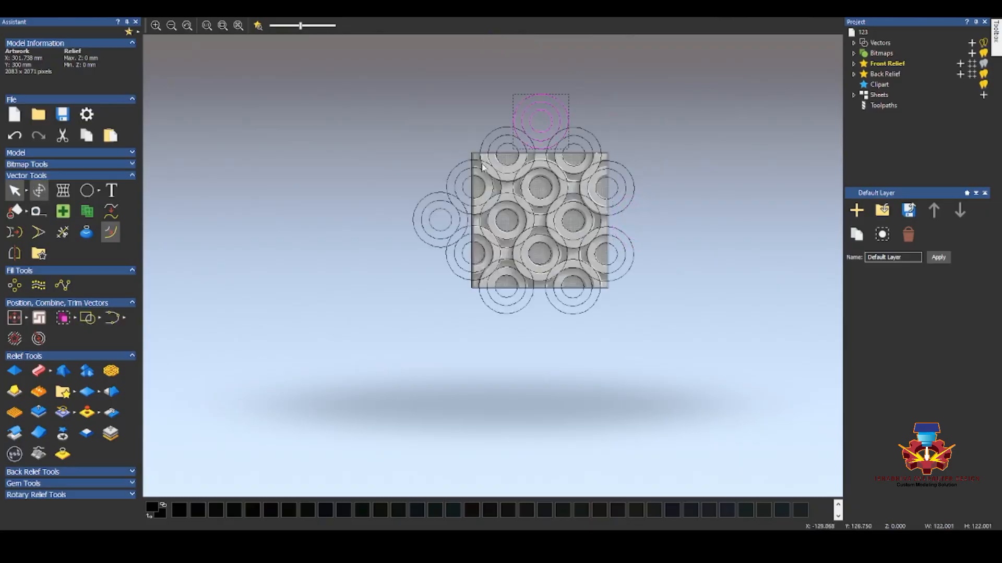
key(Delete)
scroll(542, 199, up, 4)
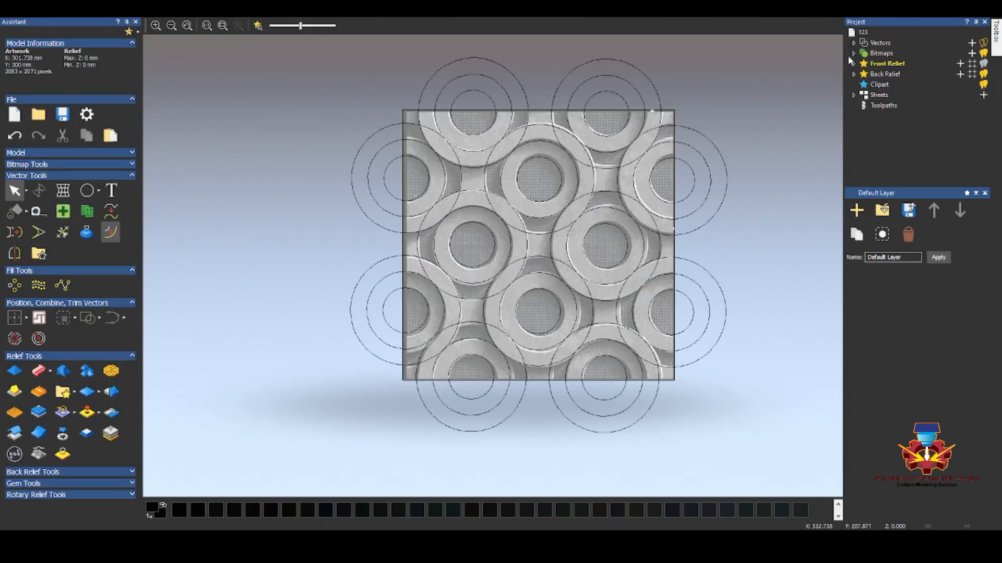
Step: Duplicate the Default Layer of vectors
click(854, 43)
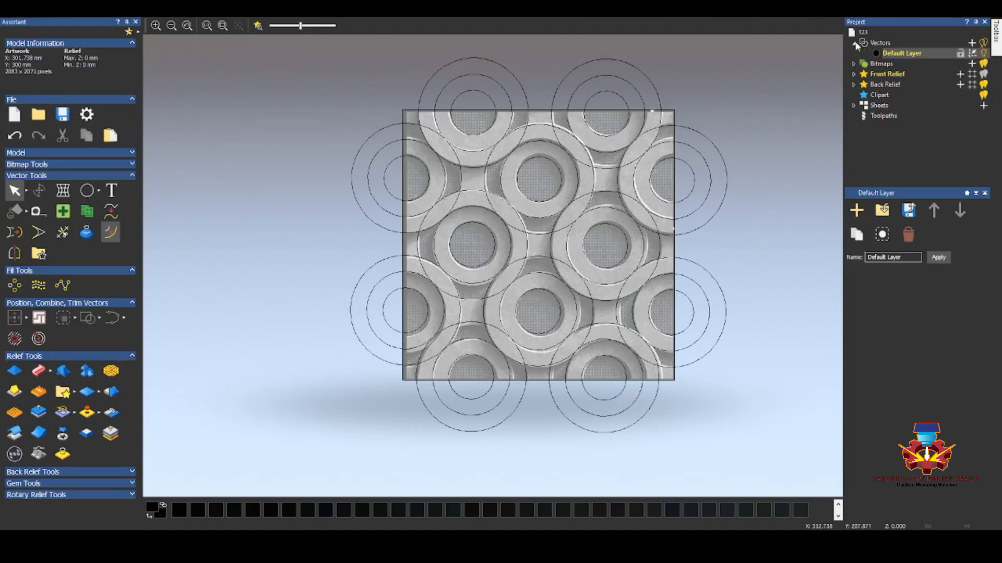
click(856, 236)
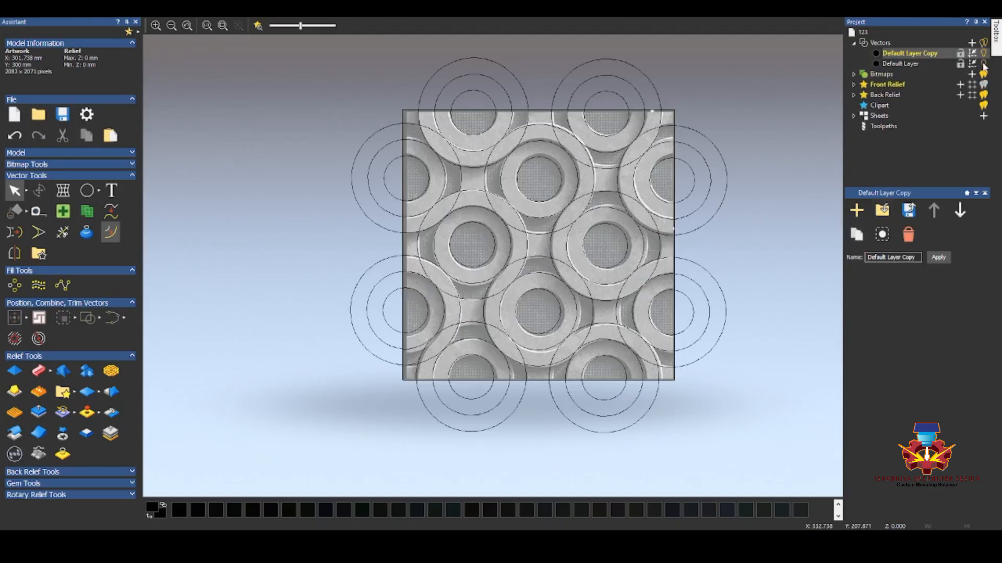
Step: Trim the outer circles around the square-shaped gap in the upper-left part of the pattern
click(63, 232)
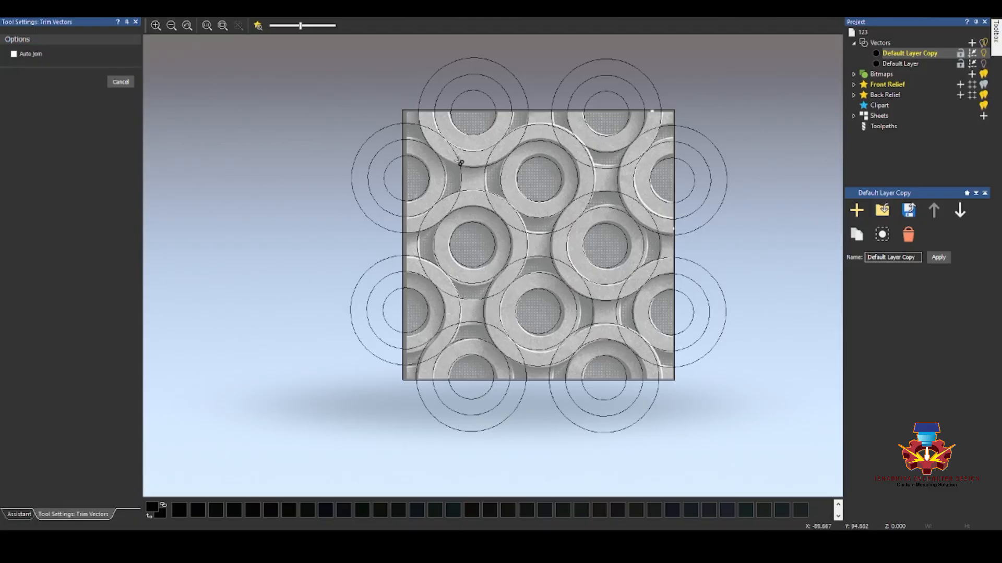
click(491, 208)
click(120, 83)
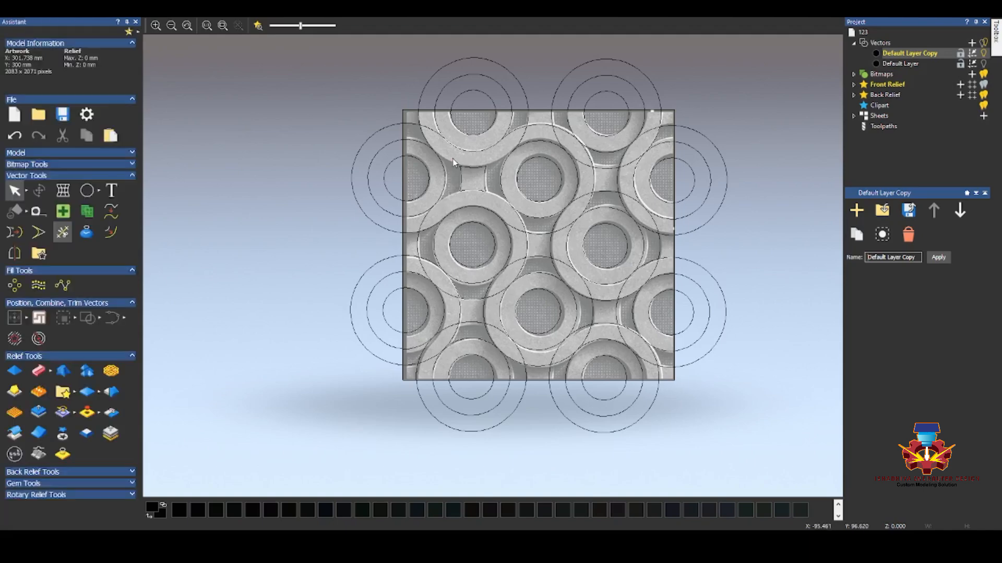
Step: Copy the four-sided curved piece from the gap to the circle intersection at the artwork's upper-left corner
click(484, 184)
drag(484, 184, 286, 156)
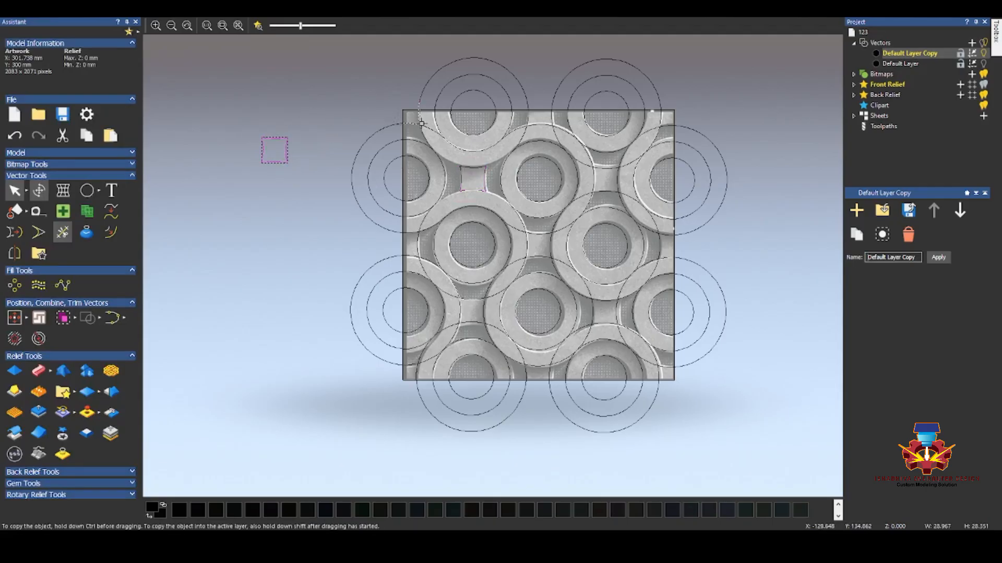
scroll(420, 124, up, 5)
scroll(425, 144, down, 2)
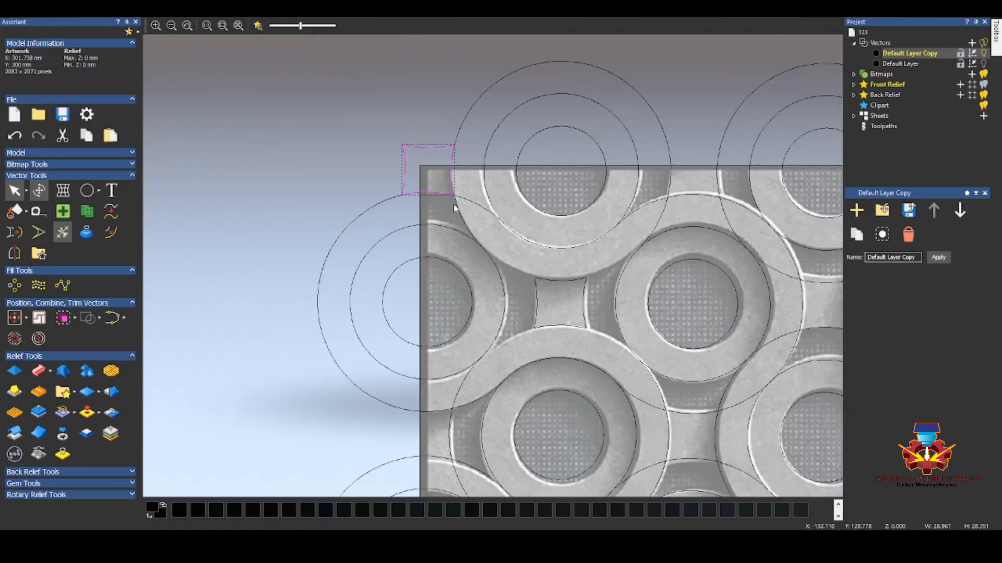
Step: Copy the curved corner piece to the middle of the artwork's upper edge and to its upper-right corner
drag(454, 195, 719, 197)
scroll(608, 217, down, 4)
scroll(568, 250, up, 4)
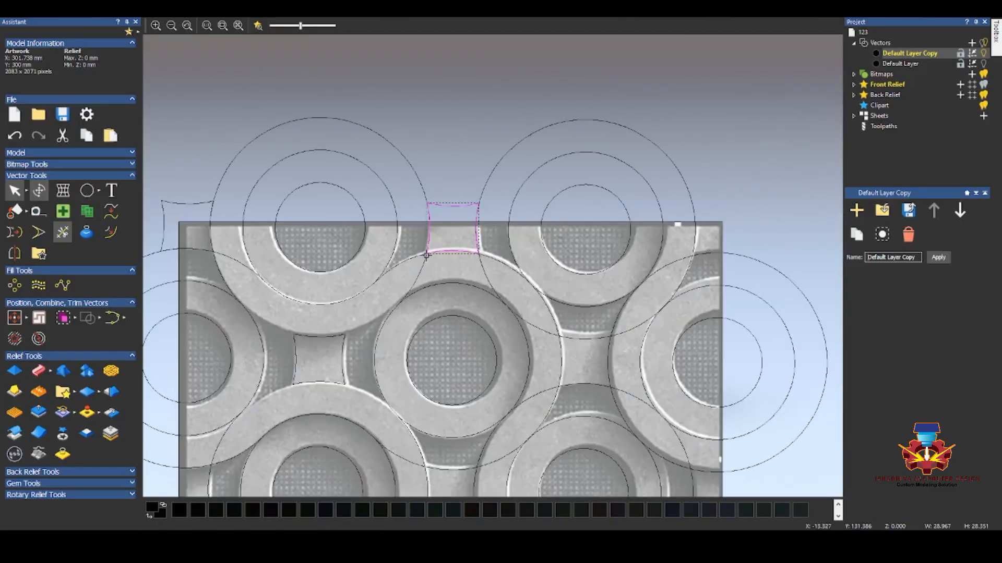
drag(426, 256, 691, 256)
scroll(690, 256, up, 5)
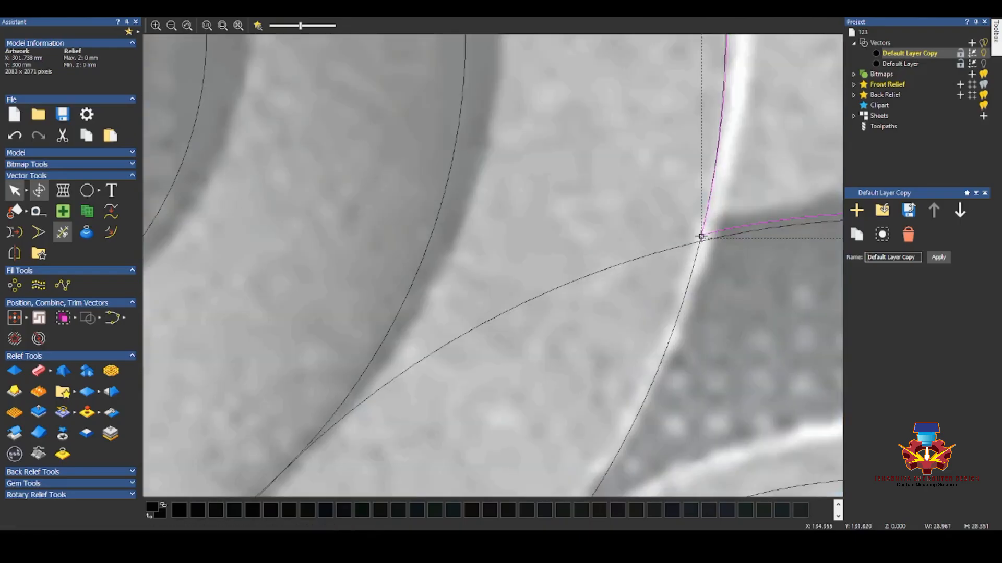
key(F3)
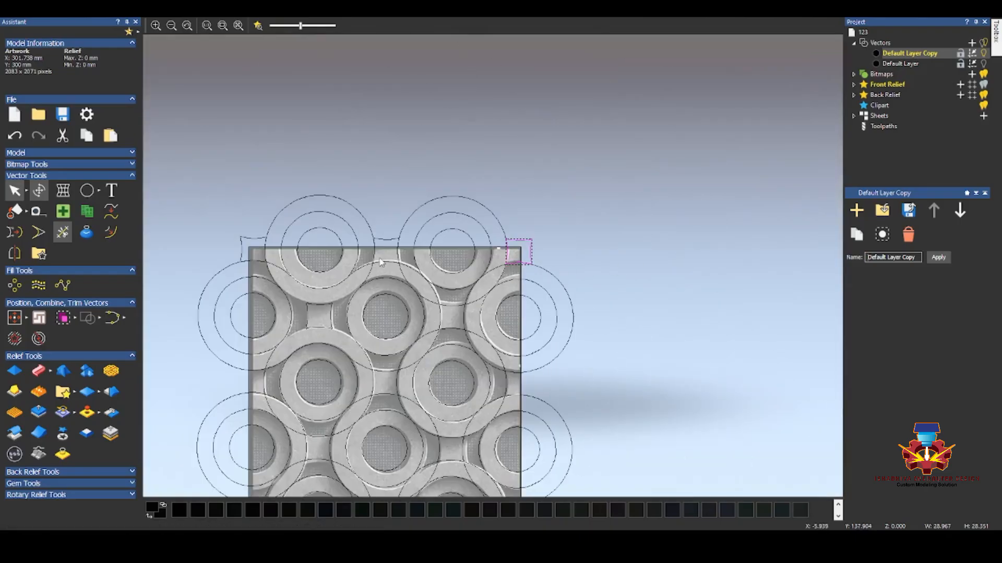
Step: Select the three curved pieces on the artwork's upper edge and move them together above the circle pattern
scroll(381, 262, up, 3)
scroll(398, 260, down, 4)
scroll(423, 271, up, 4)
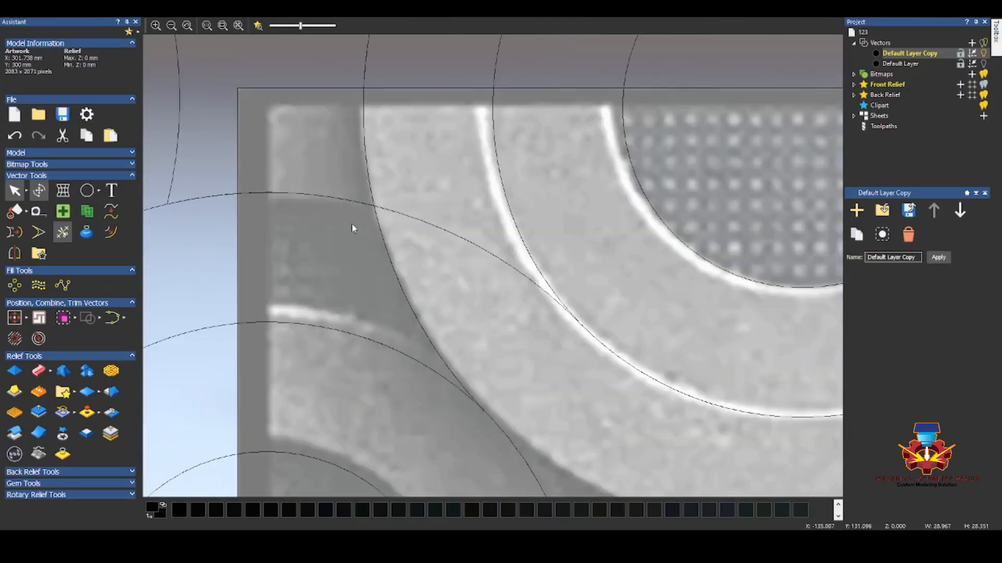
scroll(351, 215, down, 4)
click(453, 239)
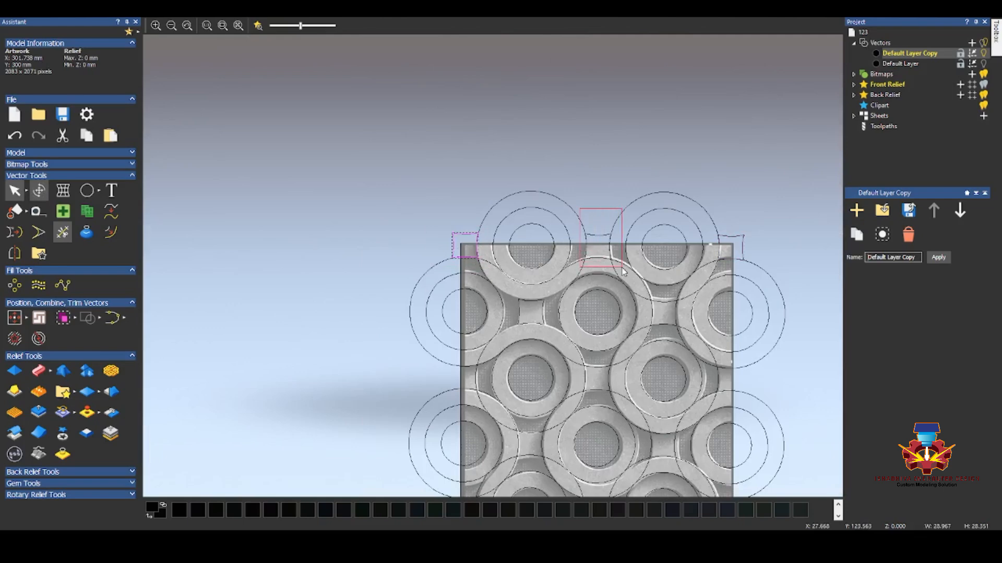
shift+click(598, 237)
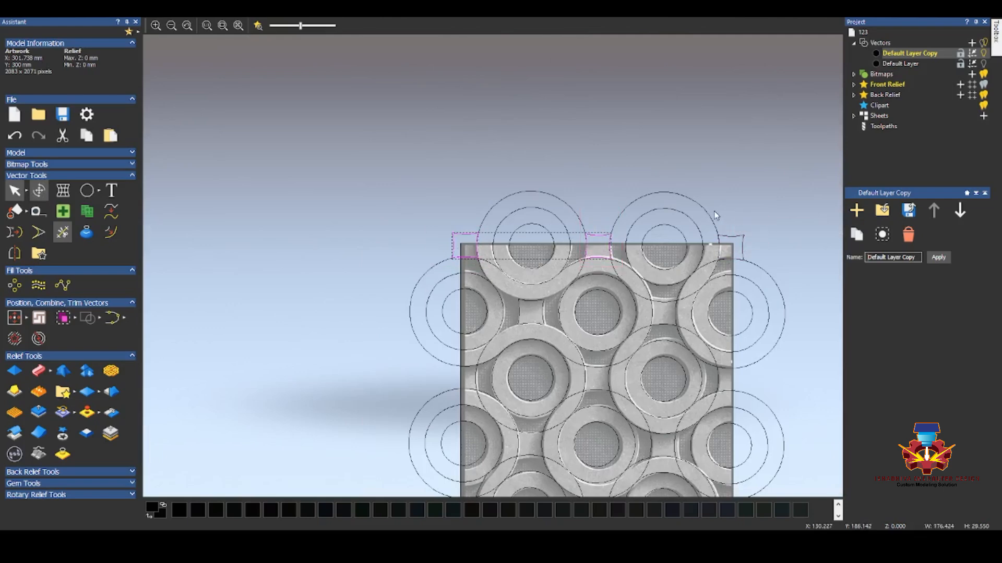
shift+click(745, 264)
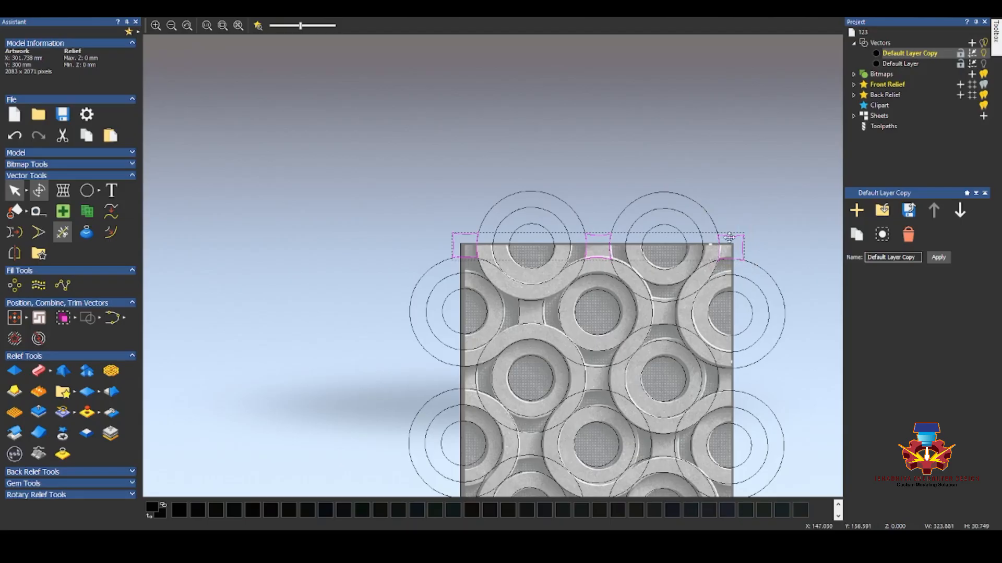
drag(729, 238, 730, 136)
scroll(707, 203, down, 3)
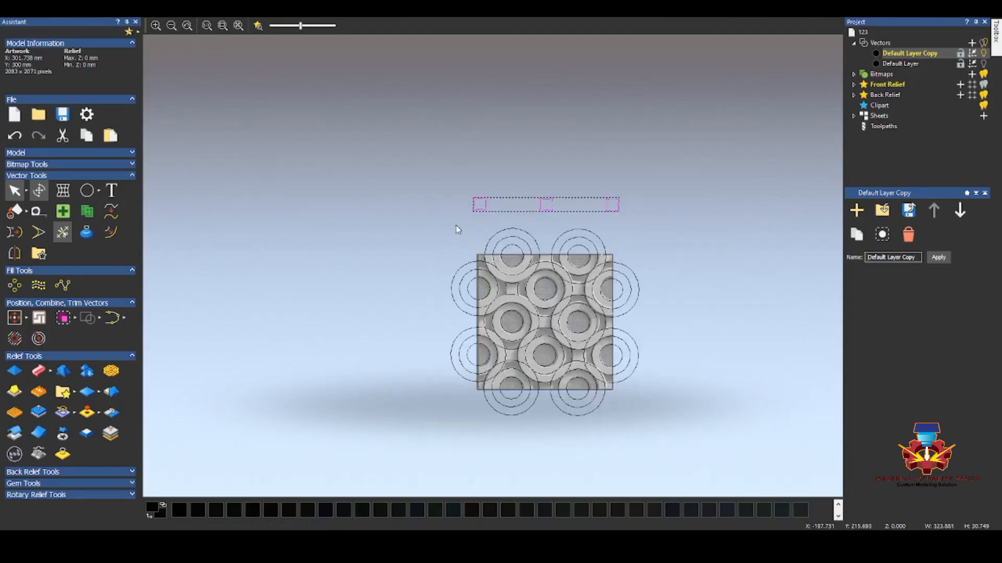
drag(436, 222, 681, 441)
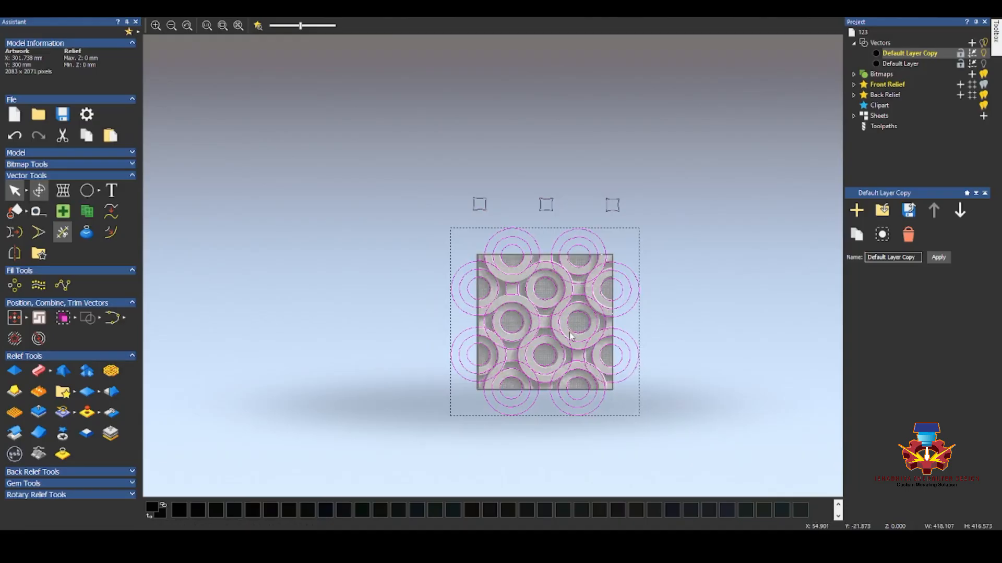
click(606, 103)
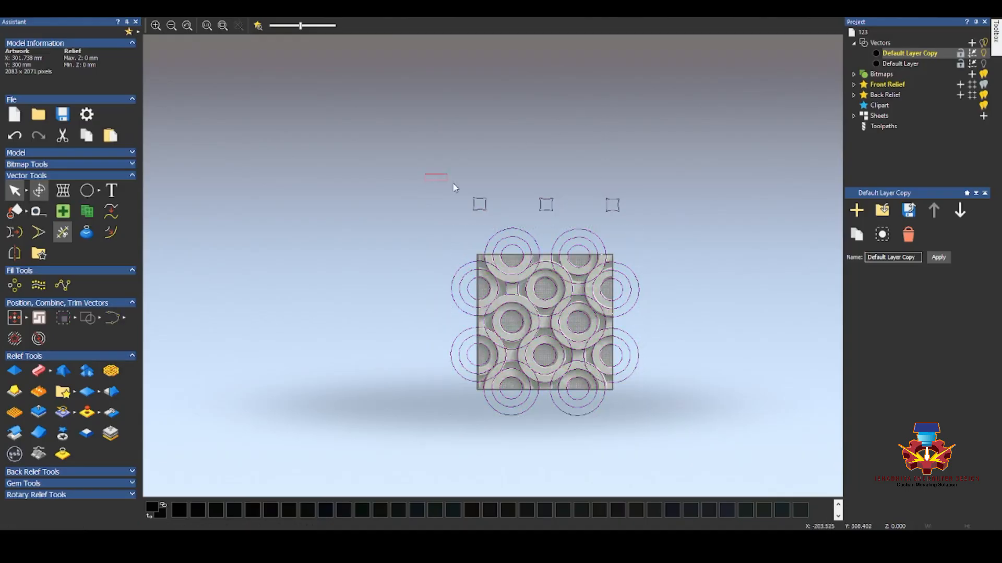
Step: Move the row of three curved pieces back onto the upper edge, snapping the right piece to the circle intersection
drag(425, 174, 613, 255)
scroll(602, 268, up, 4)
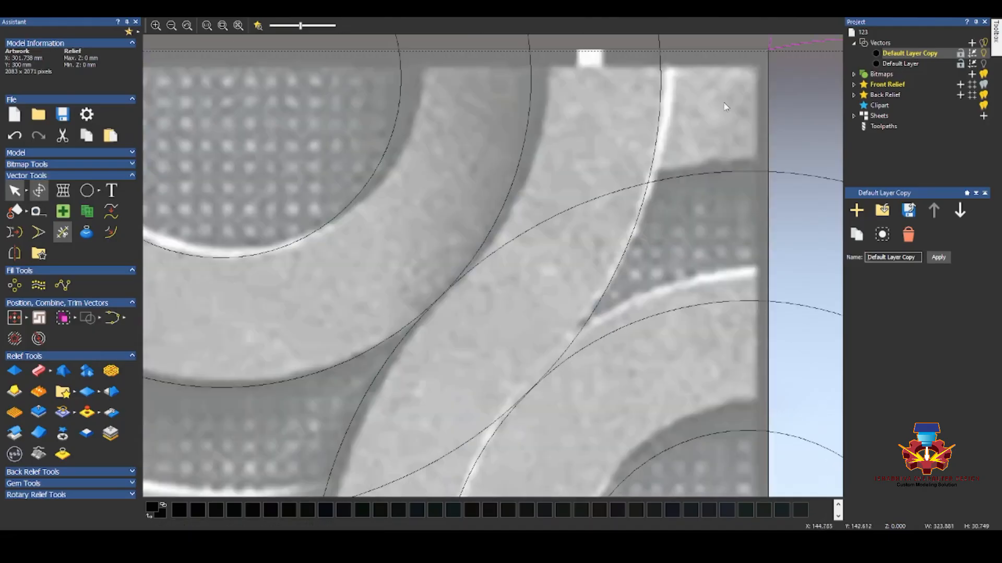
drag(769, 51, 647, 184)
Step: Copy the row of three curved pieces onto the circle intersections along the artwork's lower edge
scroll(631, 217, down, 4)
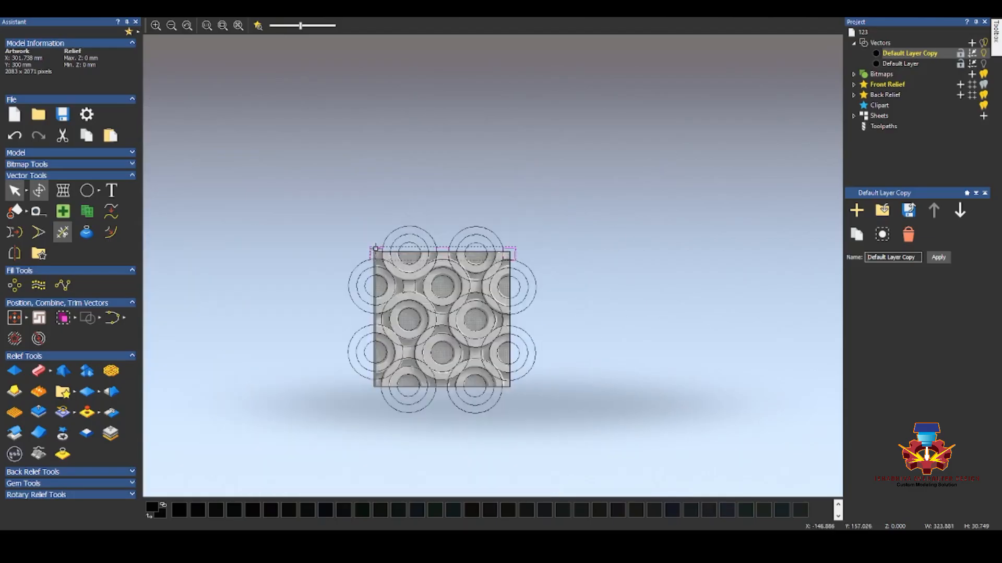
drag(375, 249, 423, 342)
scroll(364, 394, up, 5)
scroll(422, 345, up, 5)
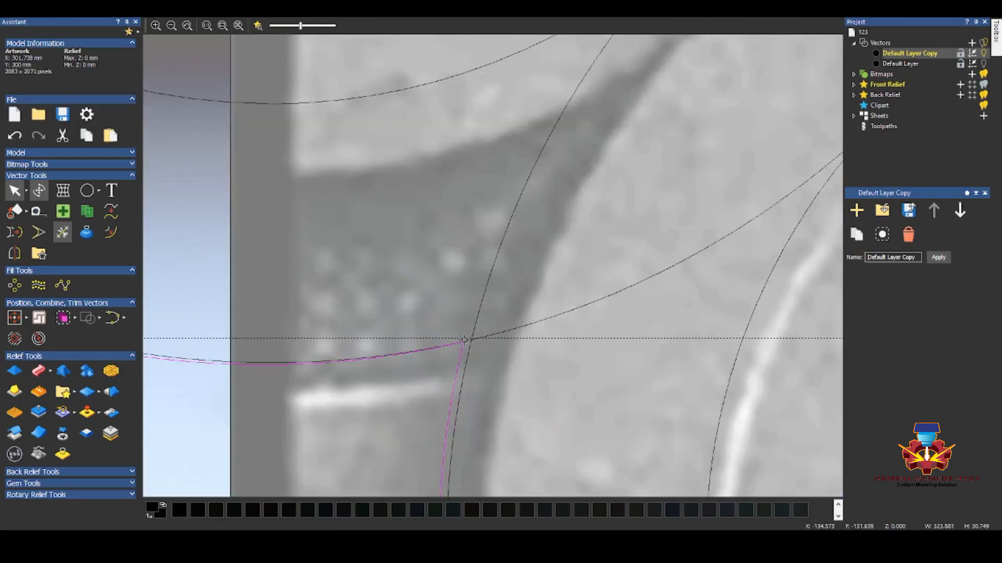
scroll(460, 349, down, 5)
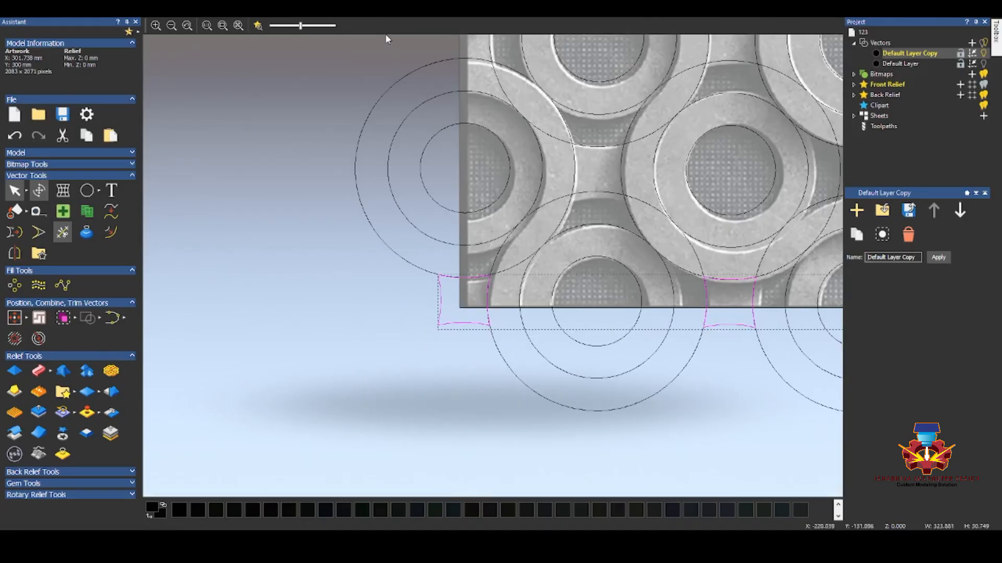
scroll(406, 280, down, 5)
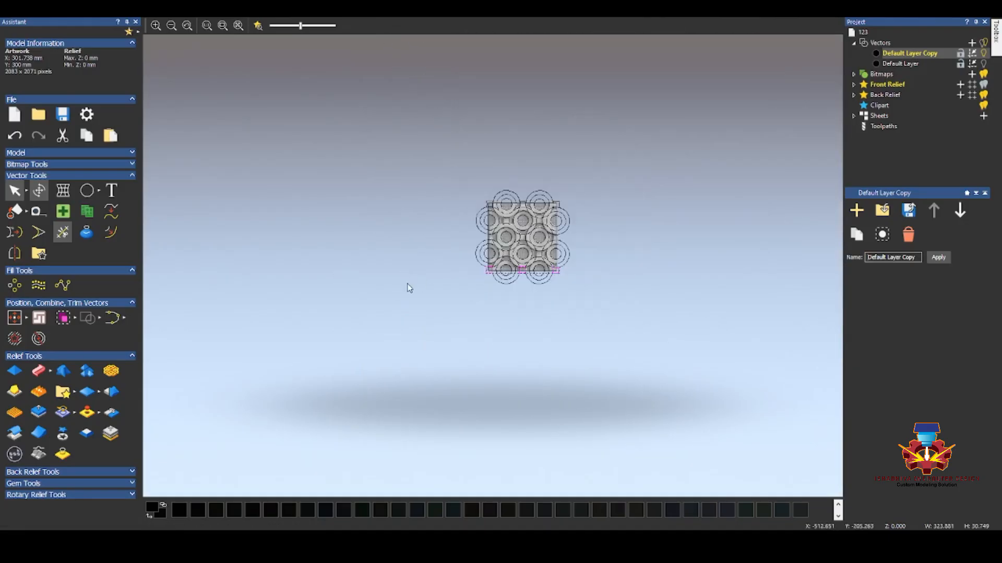
Step: Copy the row of three curved pieces to the artwork's center line and delete the circle sets from Default Layer Copy
click(14, 317)
click(509, 274)
key(Delete)
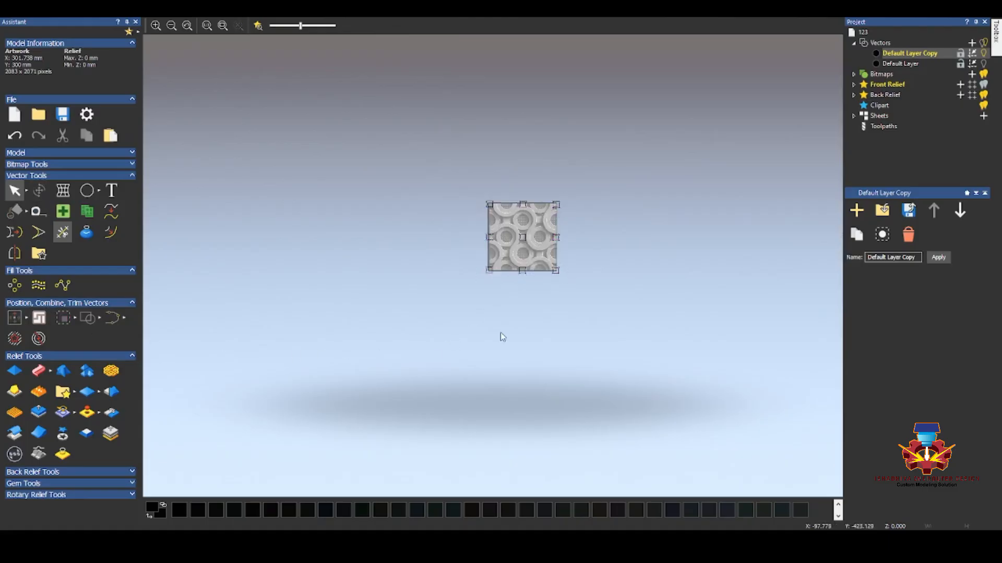
Step: Select the four curved pieces in the artwork's upper-left quarter and place a copy of them centered on the artwork
scroll(517, 234, up, 3)
drag(432, 150, 704, 393)
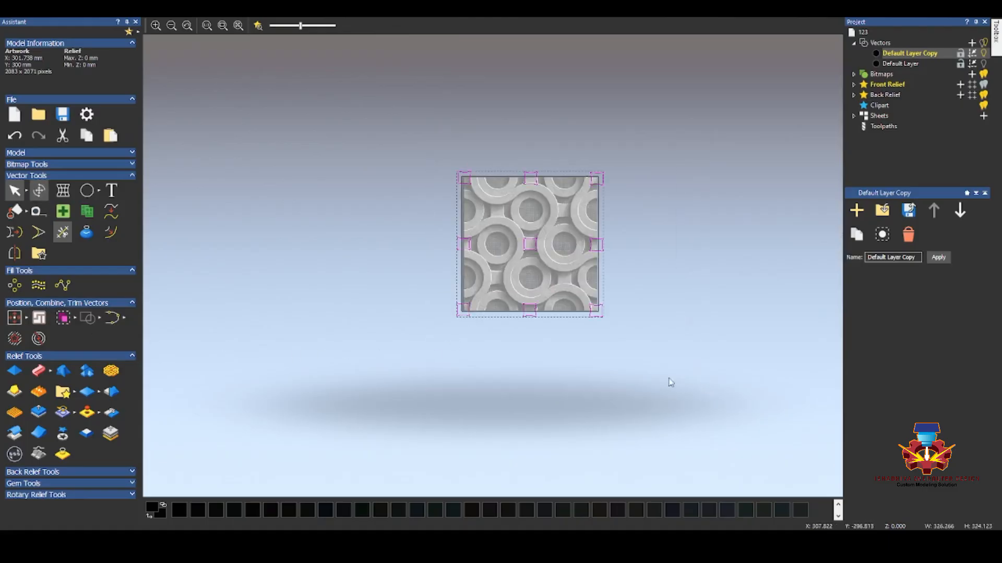
drag(426, 141, 524, 247)
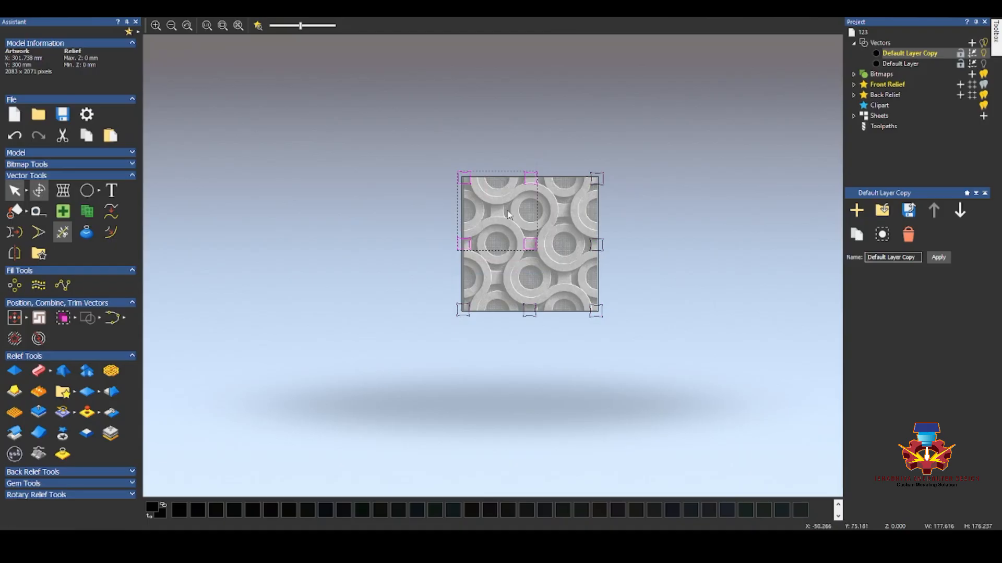
click(16, 319)
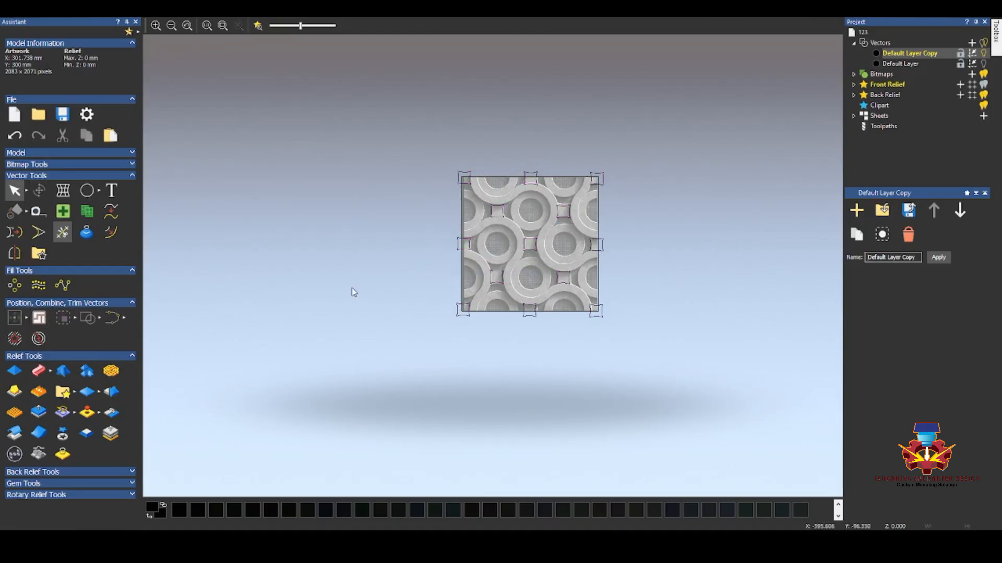
Step: Select all curved connector pieces across the artwork and group them together
drag(413, 145, 697, 364)
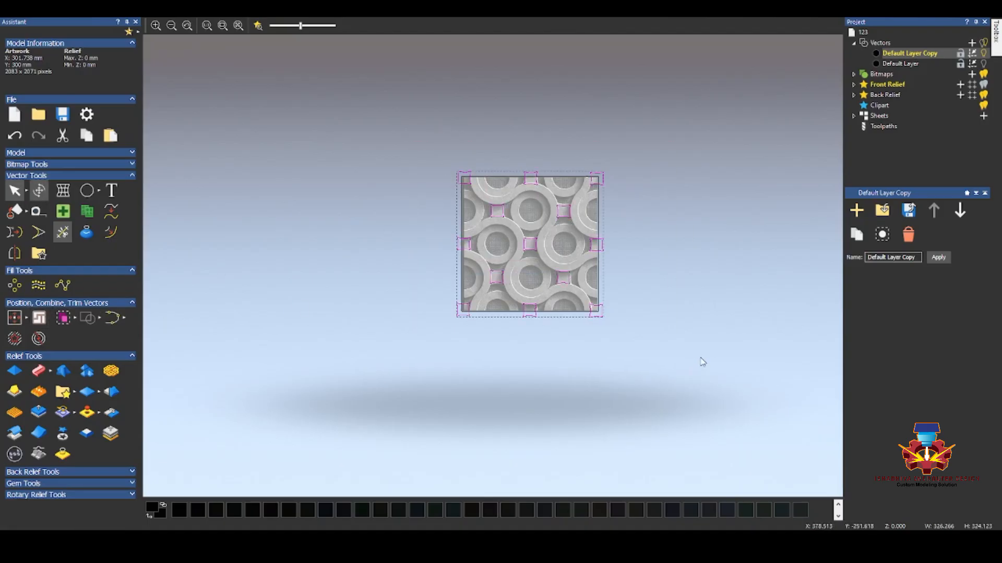
click(114, 320)
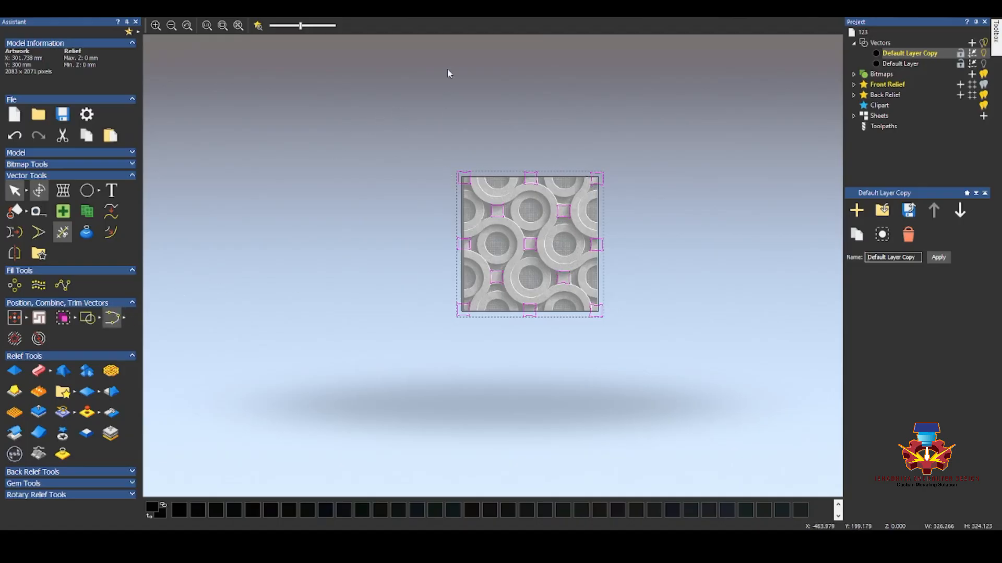
right_click(460, 181)
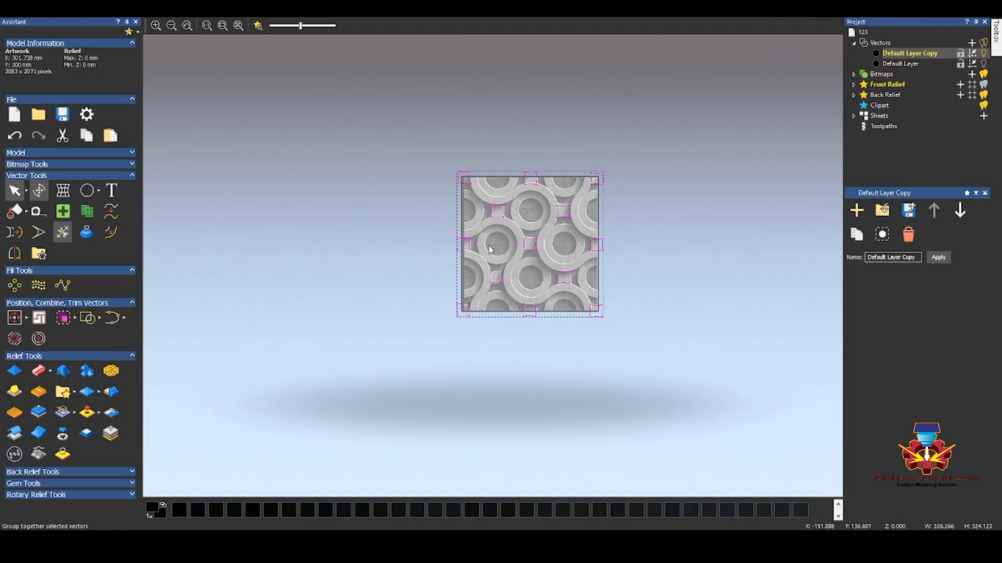
click(488, 248)
click(385, 253)
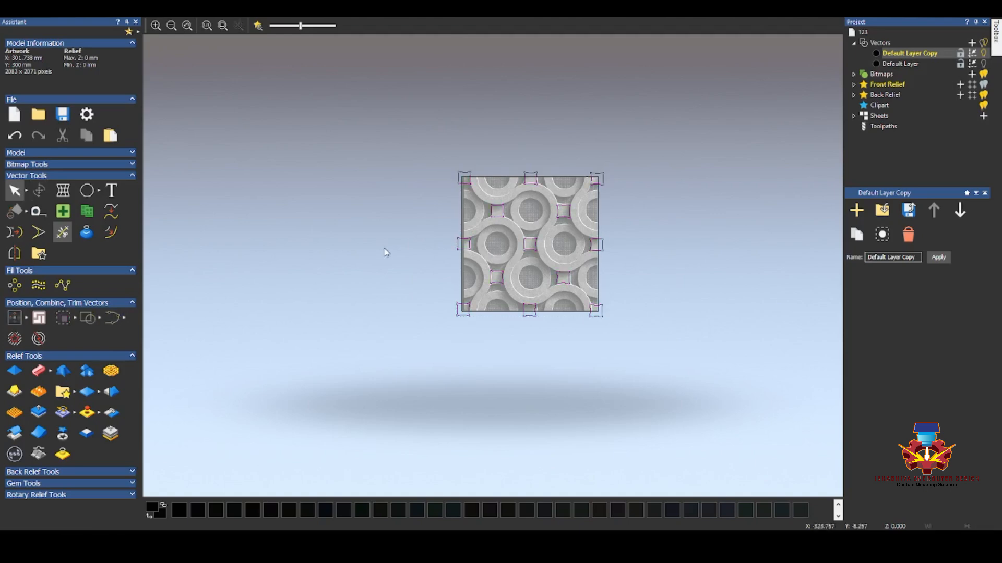
Step: Make Default Layer the active vector layer, duplicate it and undo the duplication
click(901, 63)
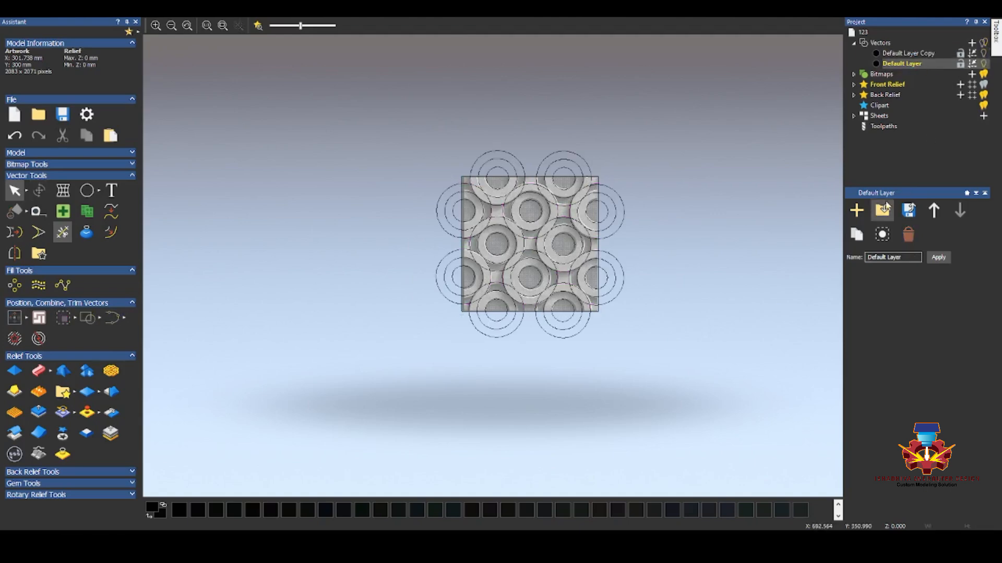
click(856, 234)
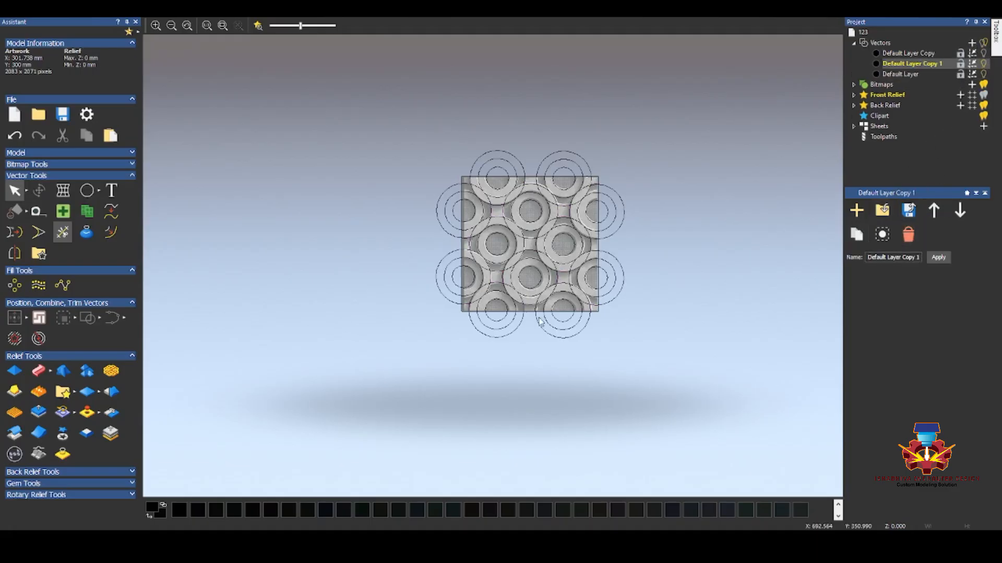
key(ctrl+z)
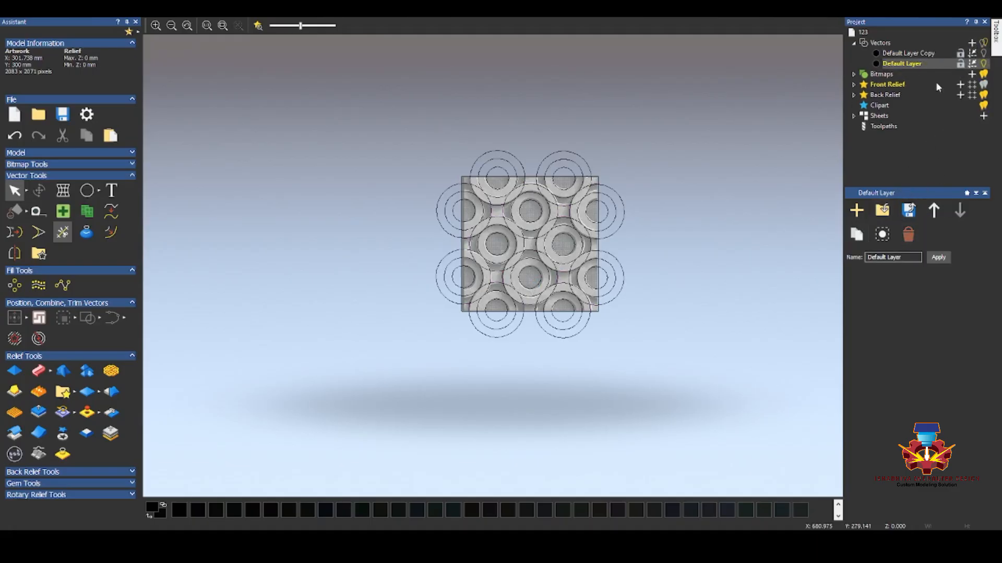
Step: Select the innermost circle of every ring set on Default Layer and group these circles
click(557, 176)
shift+click(505, 178)
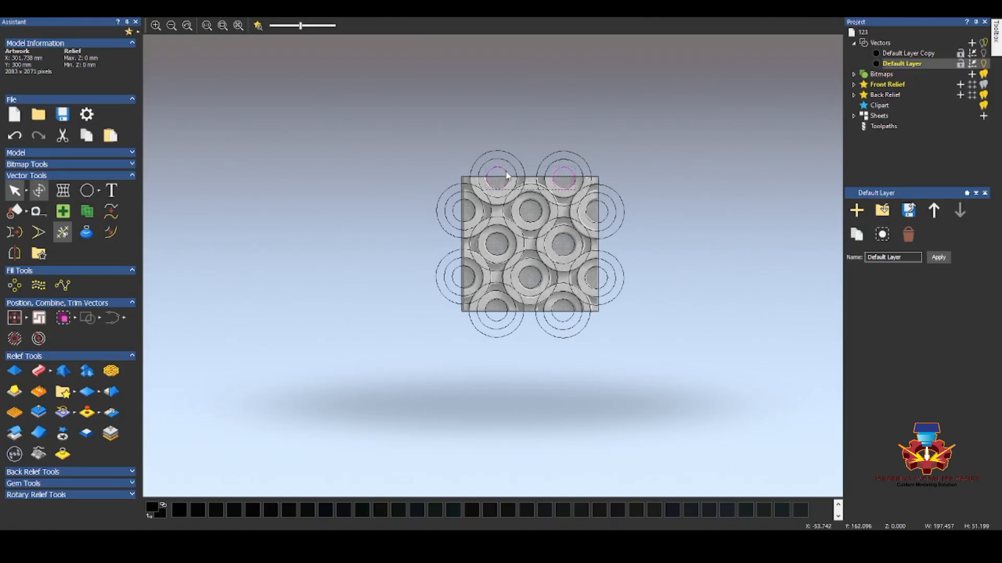
shift+click(472, 207)
shift+click(521, 209)
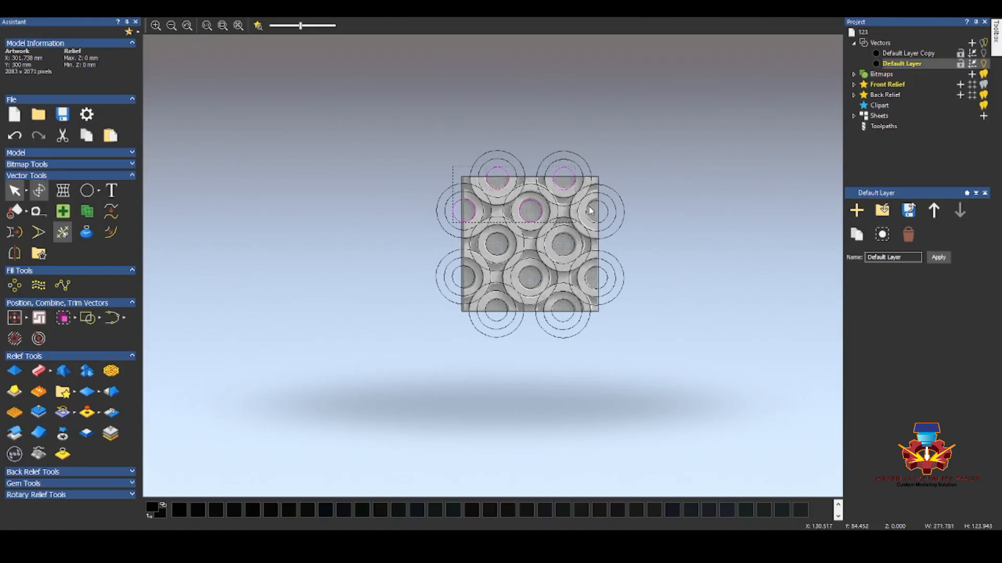
shift+click(587, 209)
shift+click(575, 243)
shift+click(507, 243)
shift+click(474, 275)
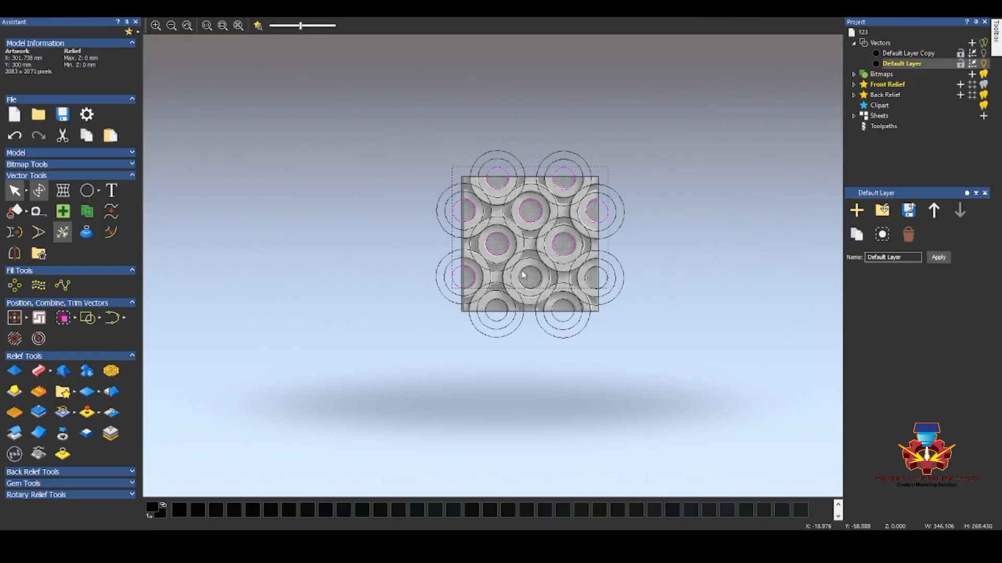
shift+click(519, 275)
shift+click(586, 276)
shift+click(562, 299)
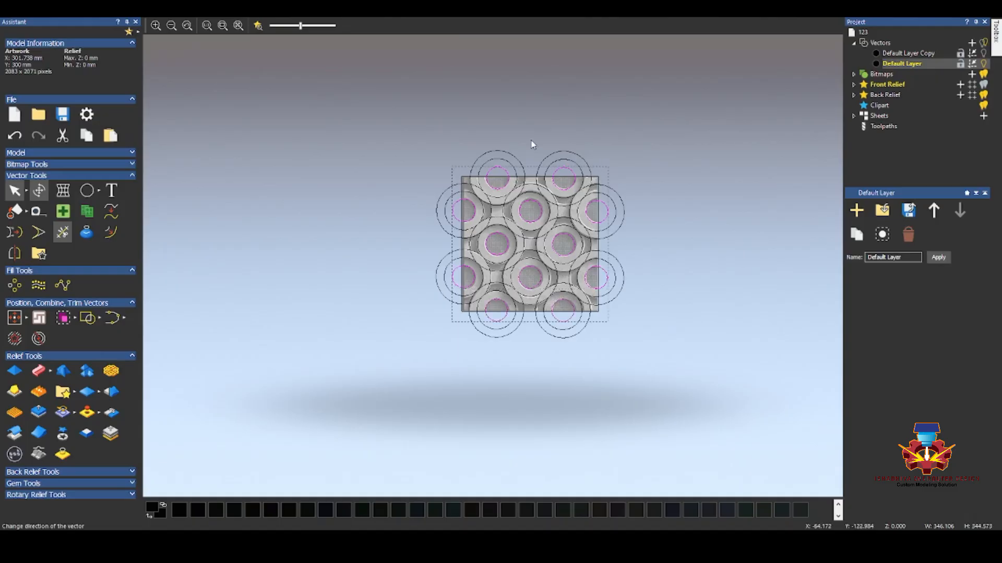
click(543, 106)
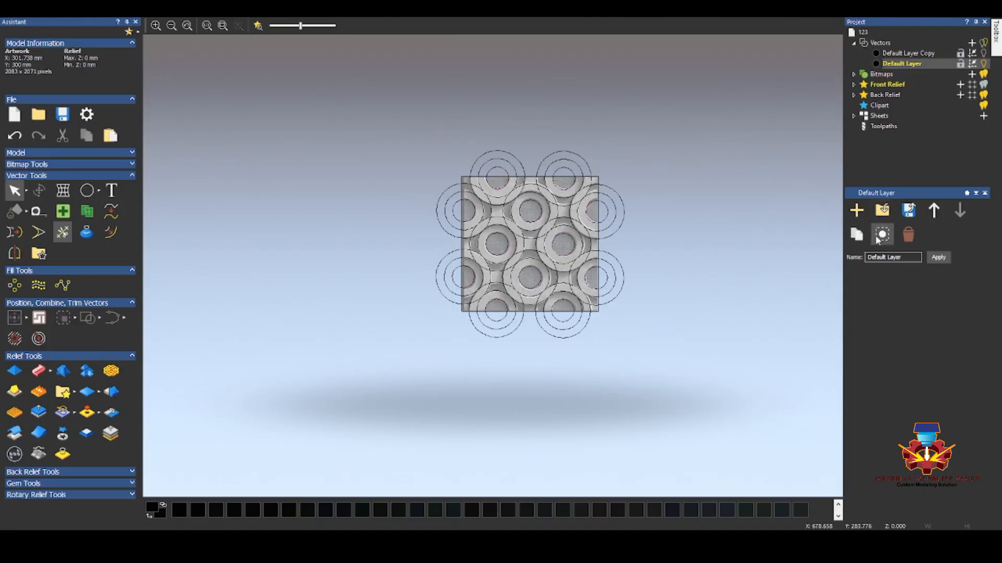
Step: Duplicate Default Layer and delete the grouped innermost circles from the copy
click(856, 235)
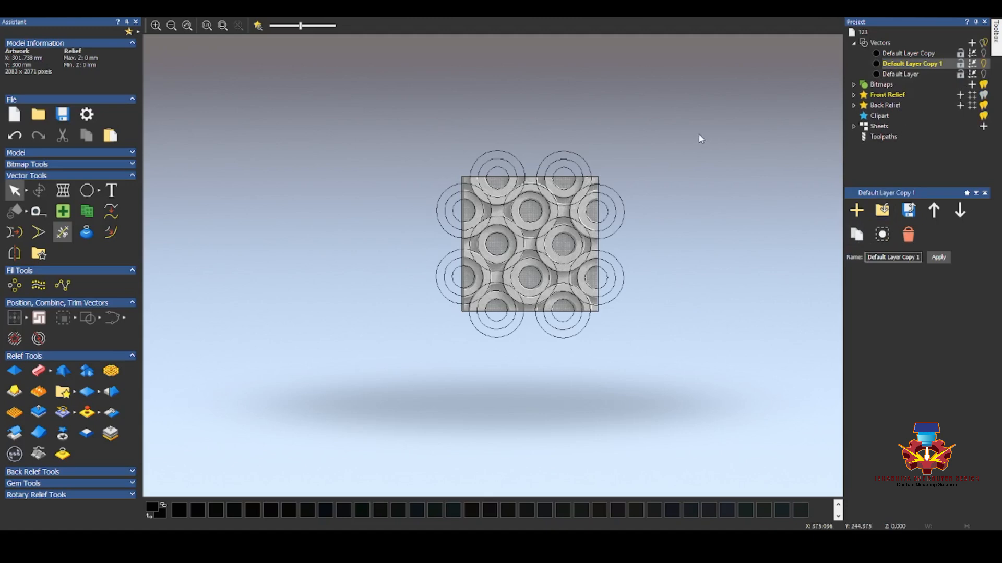
click(553, 178)
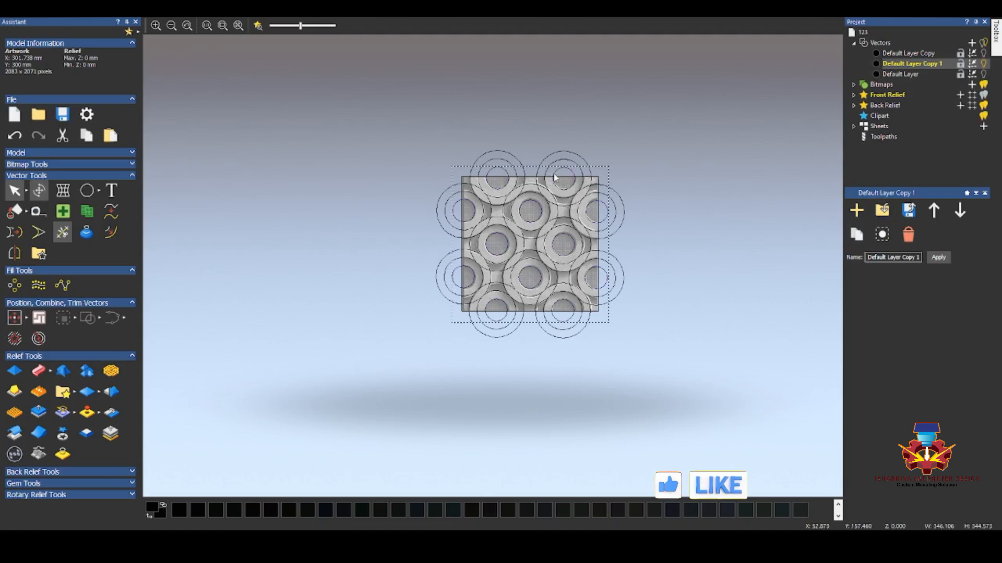
click(624, 111)
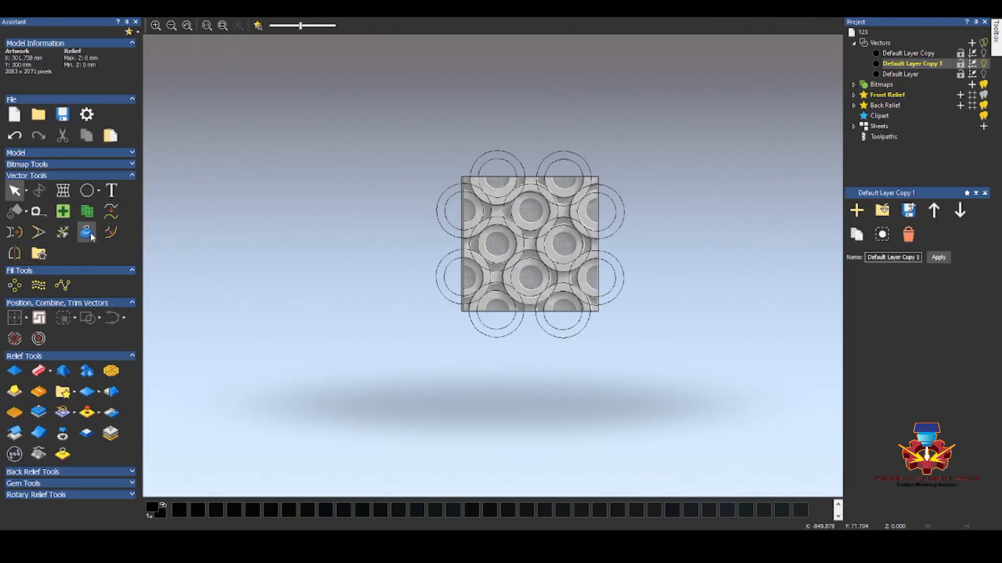
Step: Trim the overlapping circle arcs inside the artwork with Trim Vectors so the outlines follow the reference's winding bands
click(62, 233)
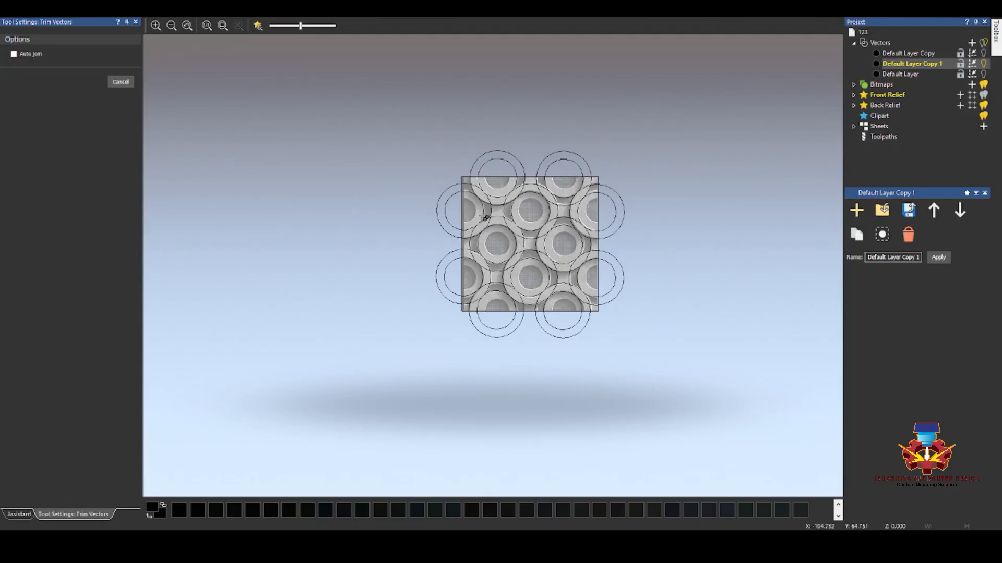
scroll(526, 232, up, 3)
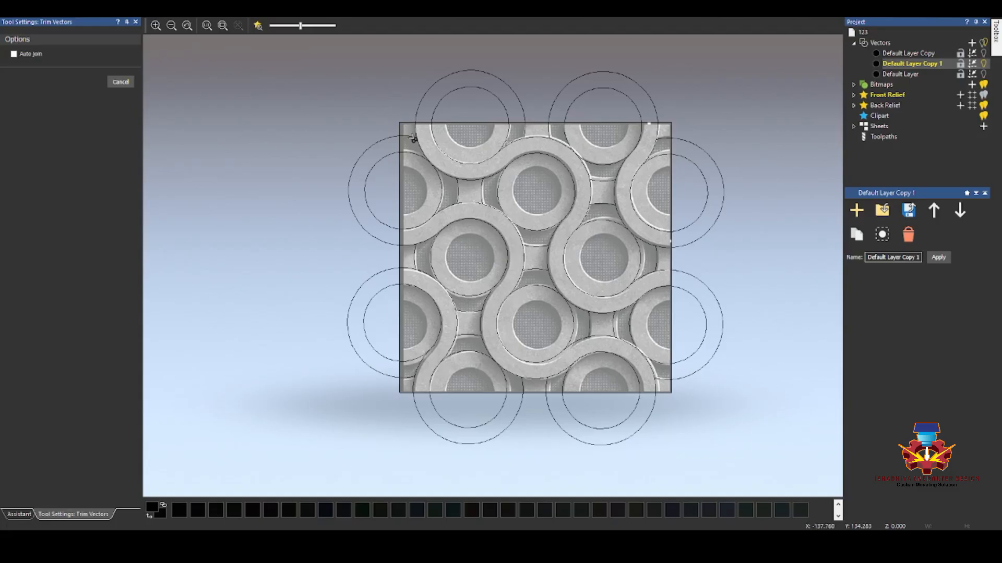
click(120, 83)
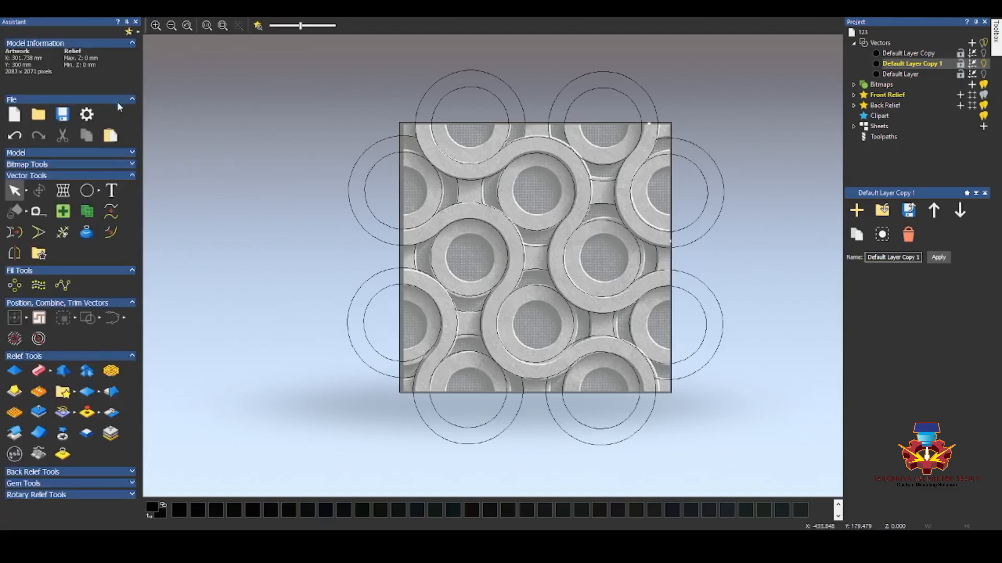
Step: Draw a 301.738 by 300 mm rectangle along the artwork's border, from its upper-left to its lower-right corner
click(102, 191)
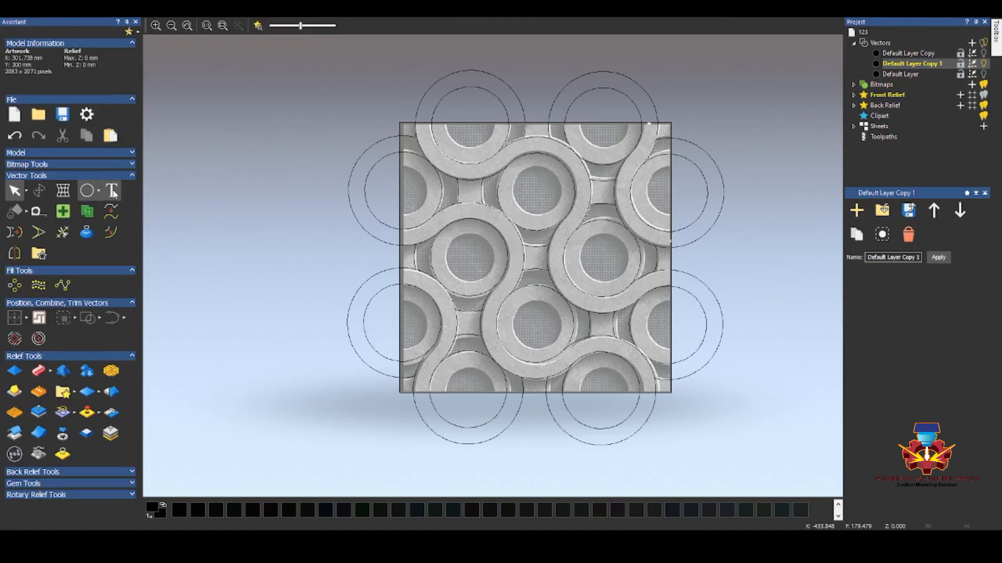
click(110, 191)
drag(399, 122, 671, 392)
key(Escape)
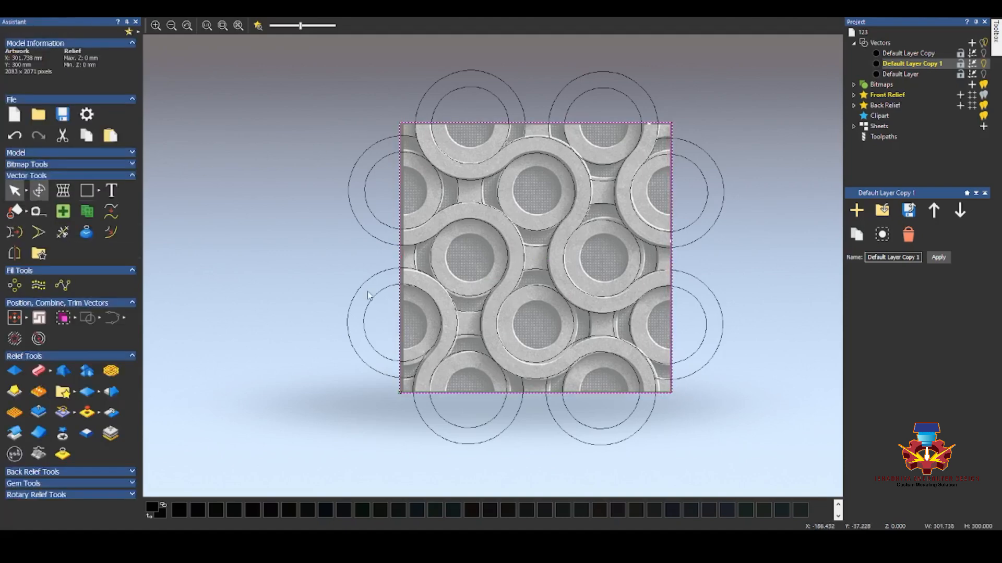
Step: Trim the leftover circle arcs inside the rectangle that do not follow the outlines of the winding bands
click(74, 235)
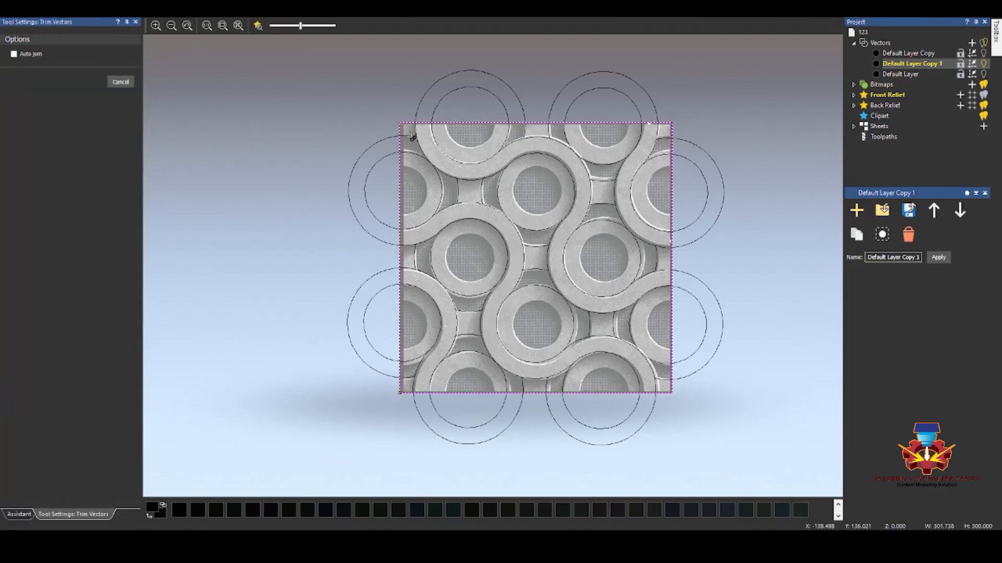
click(442, 194)
click(498, 193)
click(535, 286)
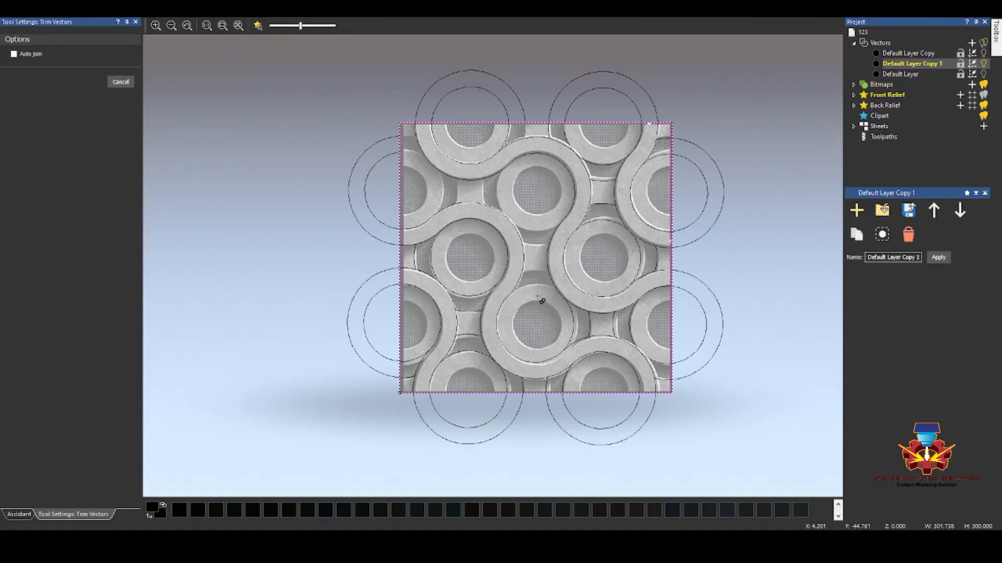
click(582, 329)
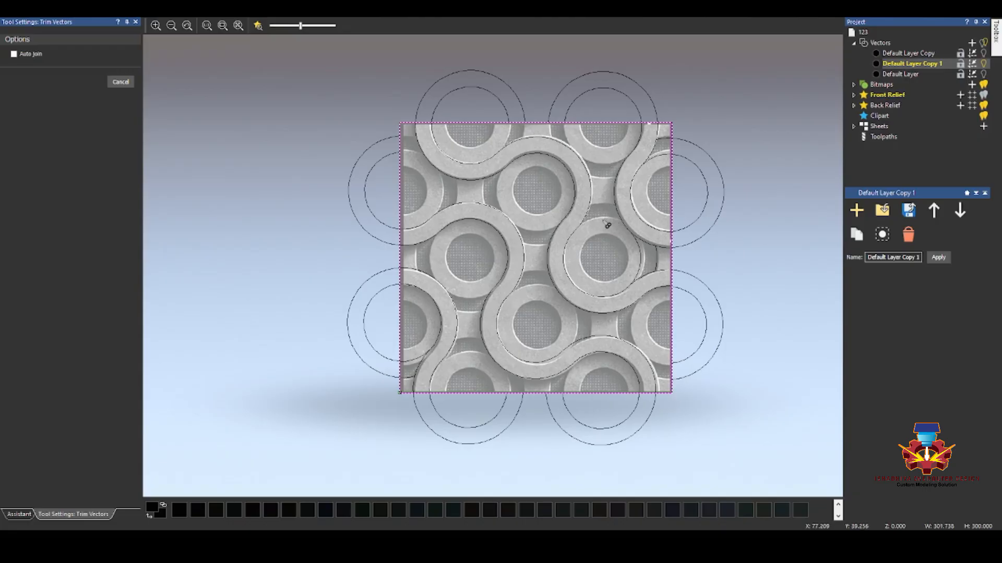
click(645, 264)
Step: Trim the circle arcs that extend beyond the rectangle's left and upper edges
click(381, 374)
click(386, 359)
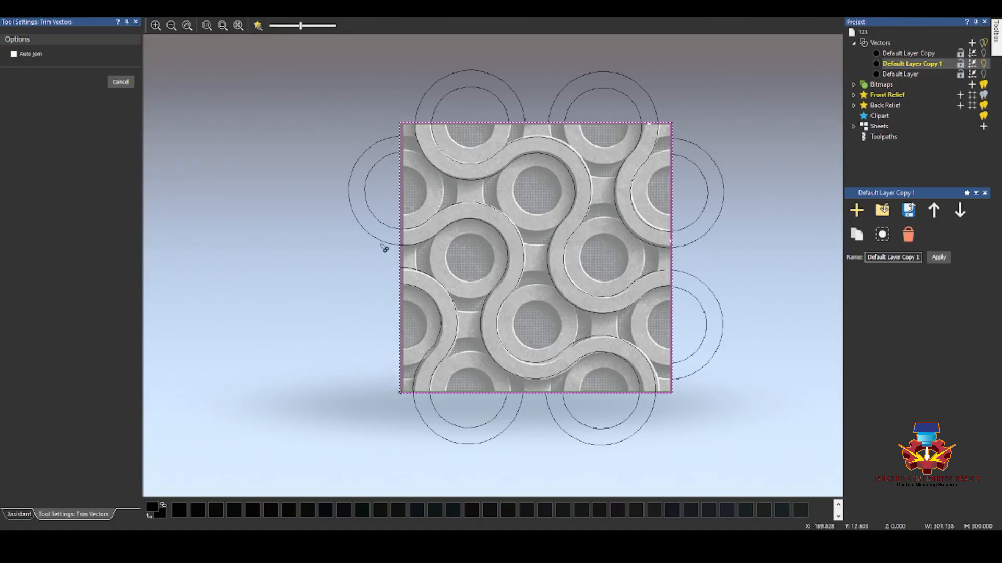
click(385, 243)
click(388, 227)
click(422, 107)
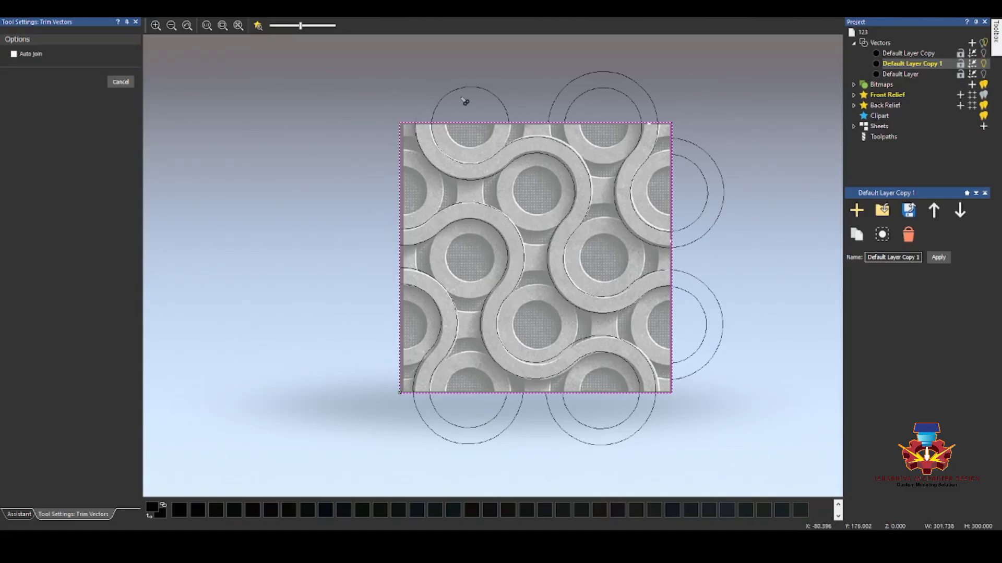
click(509, 116)
click(550, 116)
click(566, 117)
Step: Trim the circle arcs that extend beyond the rectangle's right and lower edges
click(687, 230)
click(687, 249)
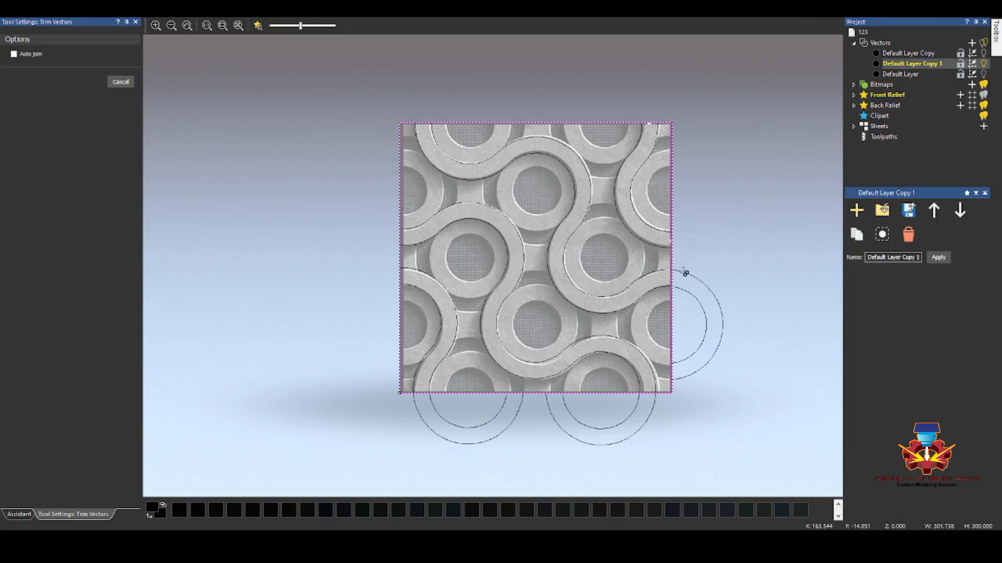
click(684, 272)
click(682, 288)
click(639, 405)
click(654, 405)
click(520, 408)
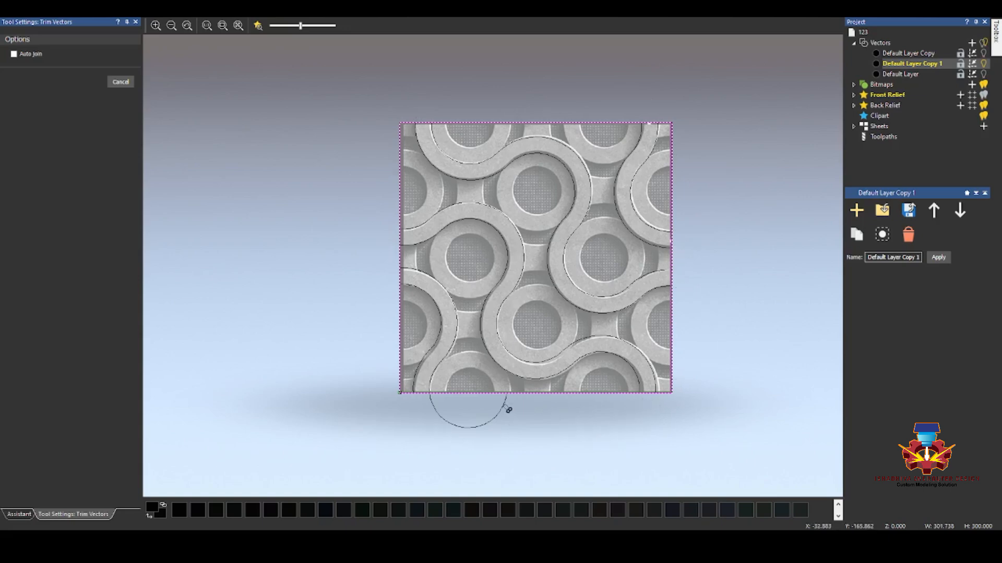
click(504, 408)
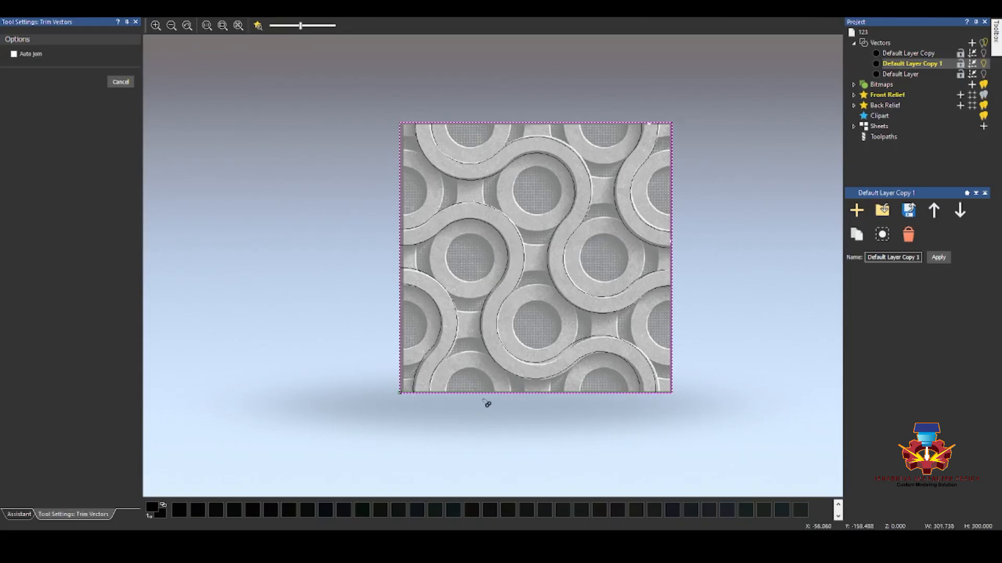
Step: Trim the rectangle's edge segments between the band ends, and group all the remaining band vectors
click(409, 394)
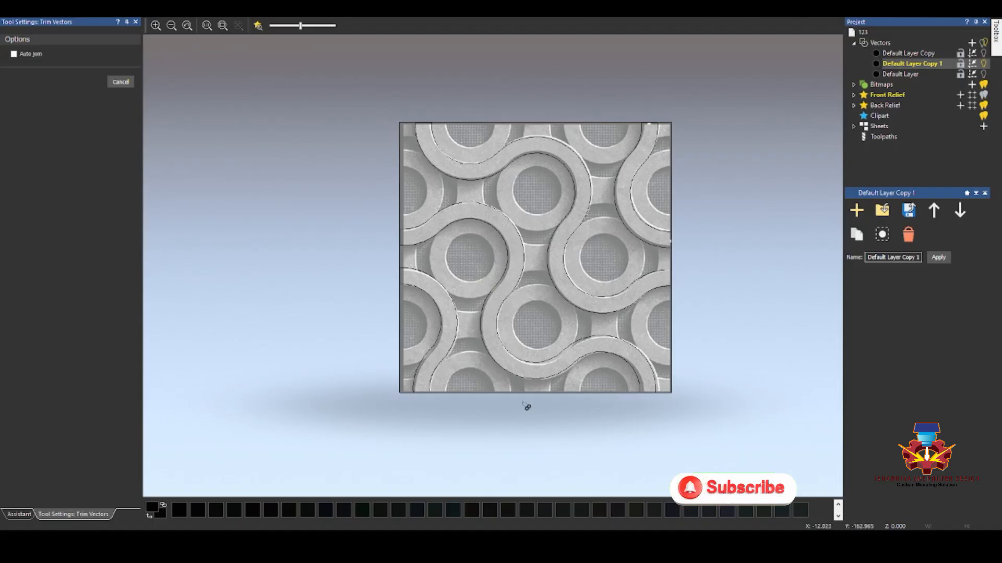
click(120, 82)
drag(372, 99, 703, 412)
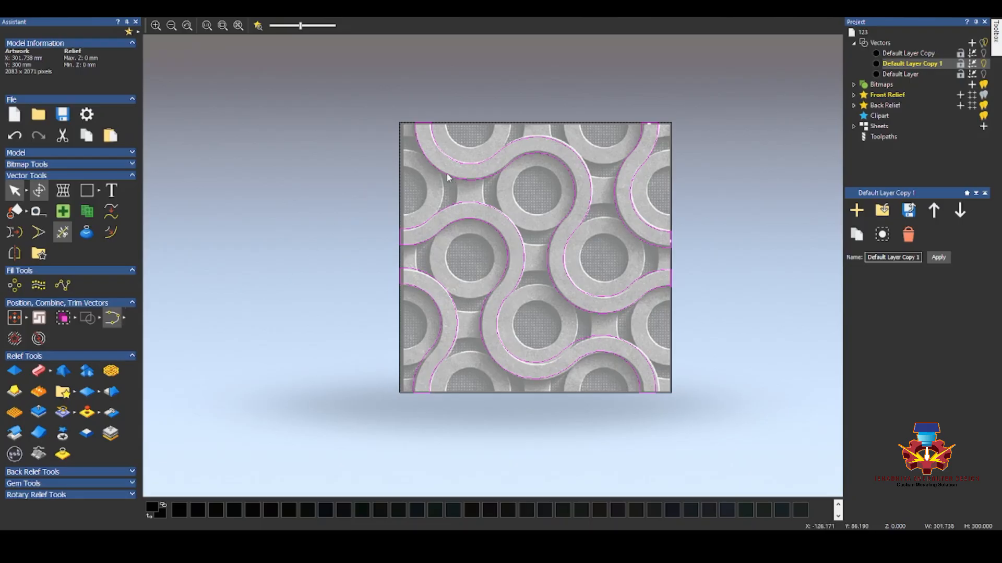
right_click(470, 166)
click(506, 228)
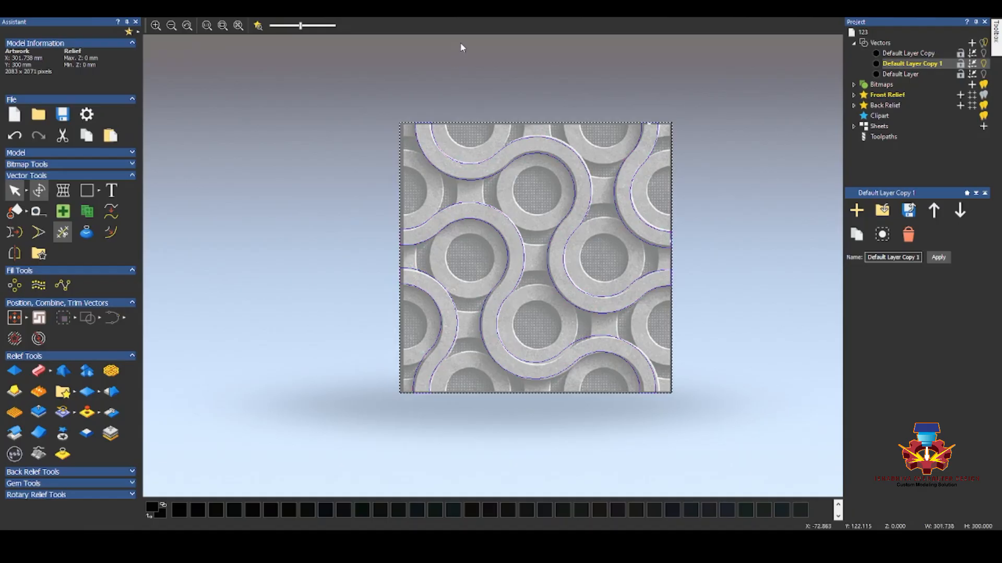
Step: Hide Default Layer Copy 1, and make the original Default Layer visible and active
click(470, 83)
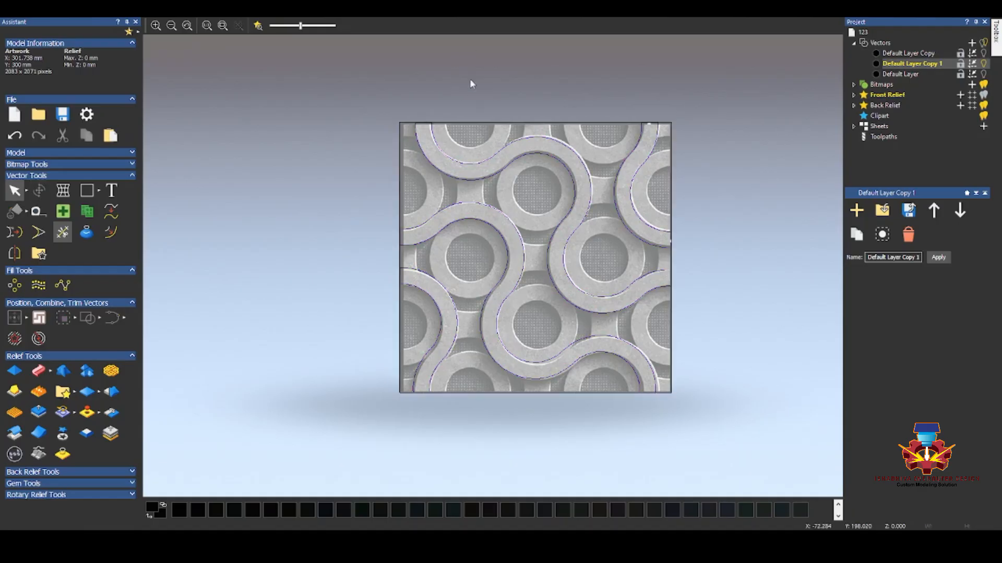
click(911, 75)
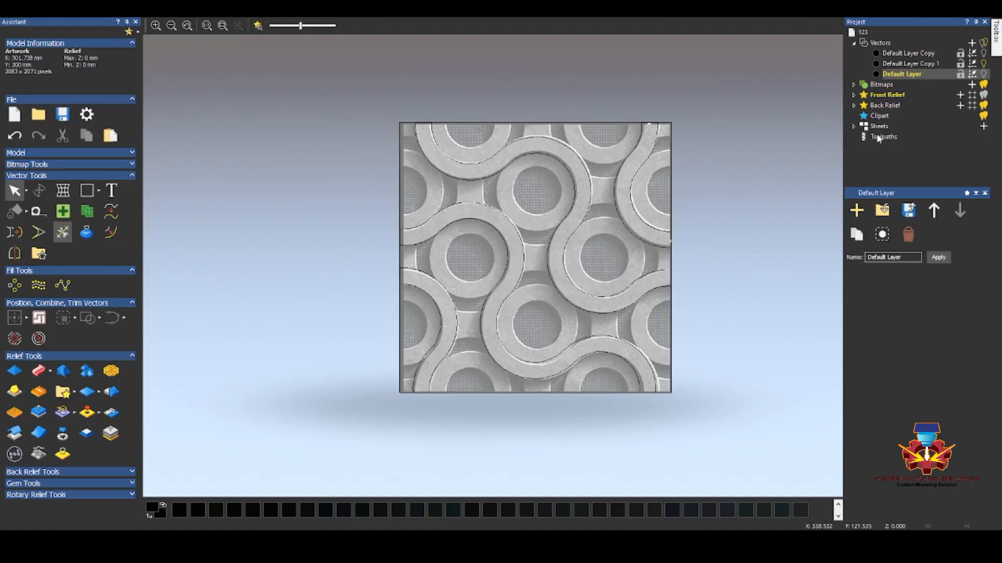
click(984, 64)
click(984, 74)
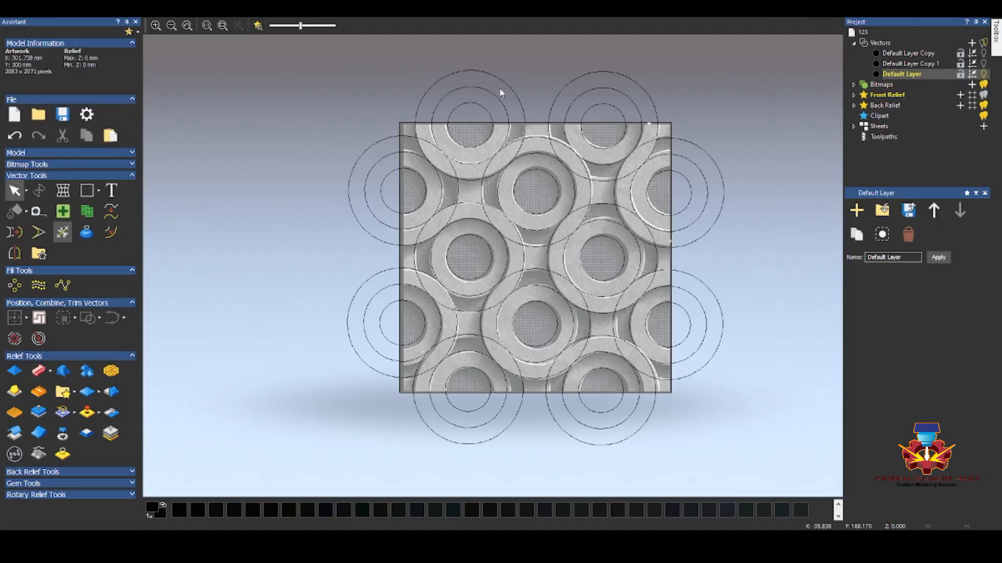
Step: Select the middle-sized circle of every concentric ring set on Default Layer and group them together
drag(319, 83, 701, 171)
drag(327, 150, 728, 241)
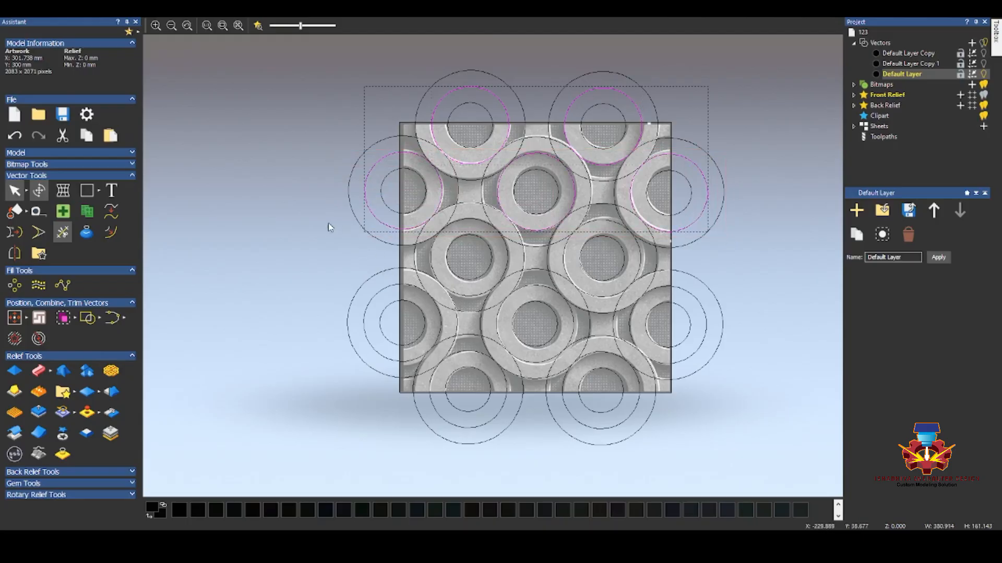
drag(325, 220, 727, 370)
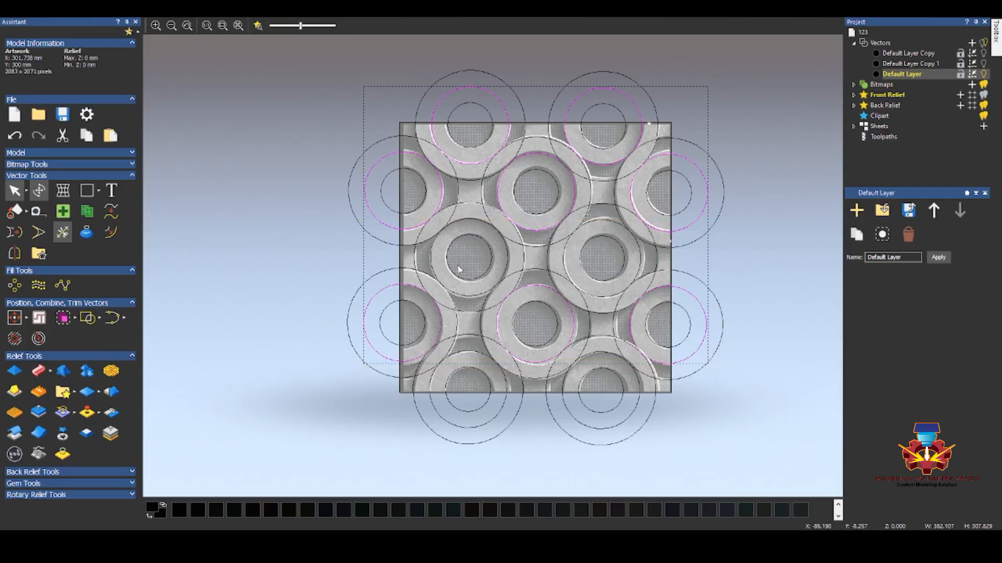
drag(320, 221, 328, 253)
drag(312, 219, 325, 252)
shift+drag(318, 212, 709, 303)
shift+drag(330, 345, 709, 434)
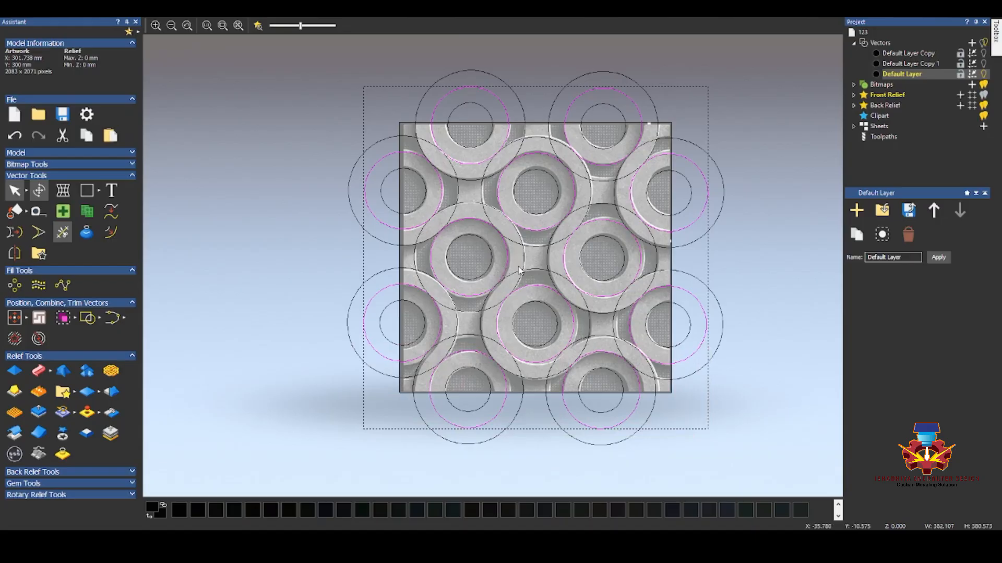
click(541, 334)
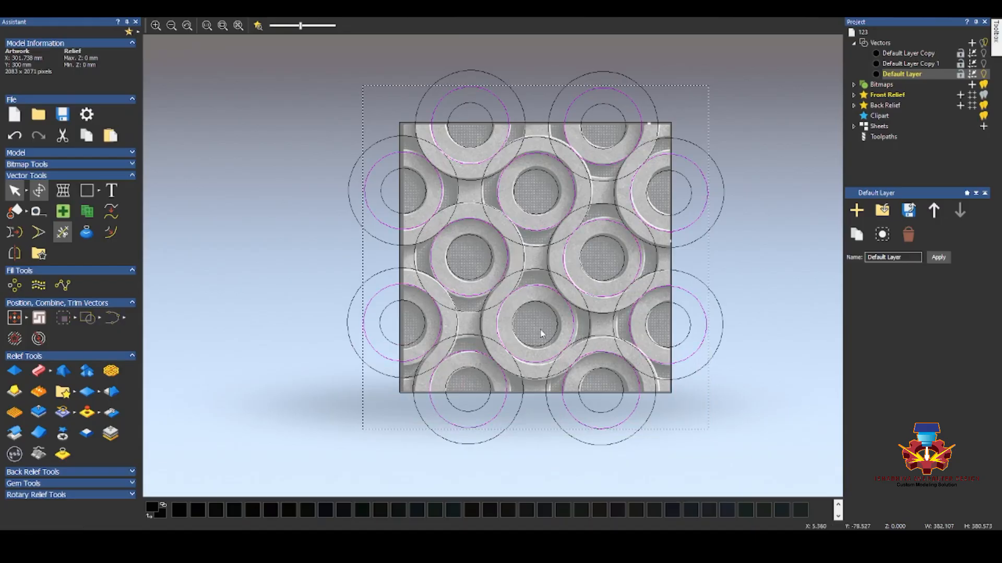
click(756, 249)
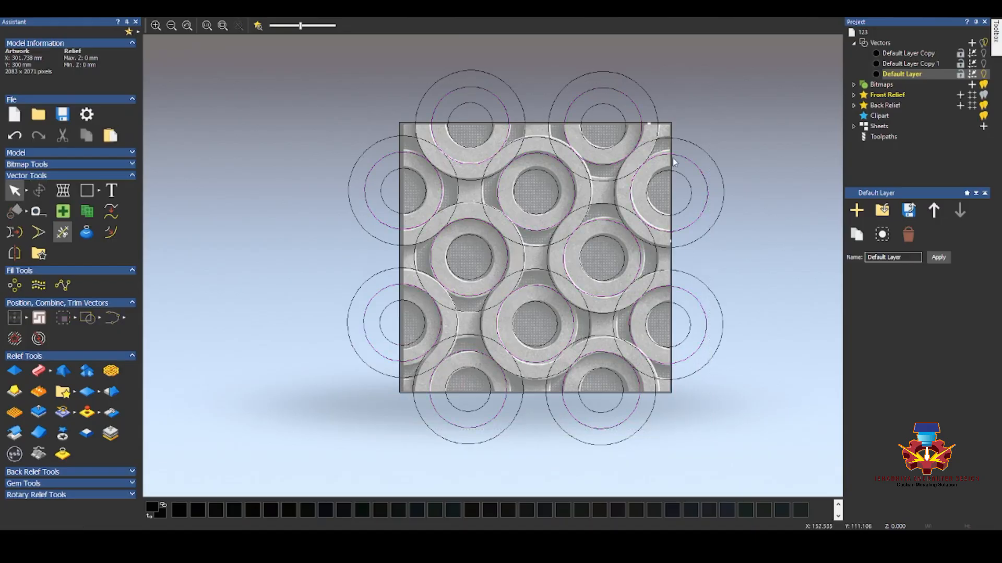
Step: Show the 2D and 3D views side by side, with the blank relief tilted in perspective
drag(301, 25, 294, 25)
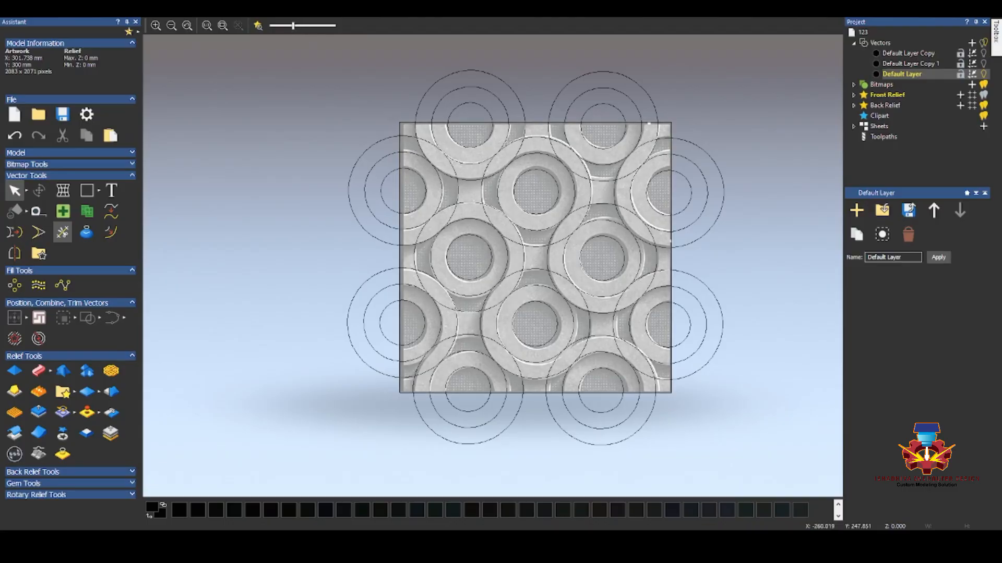
click(265, 10)
click(270, 43)
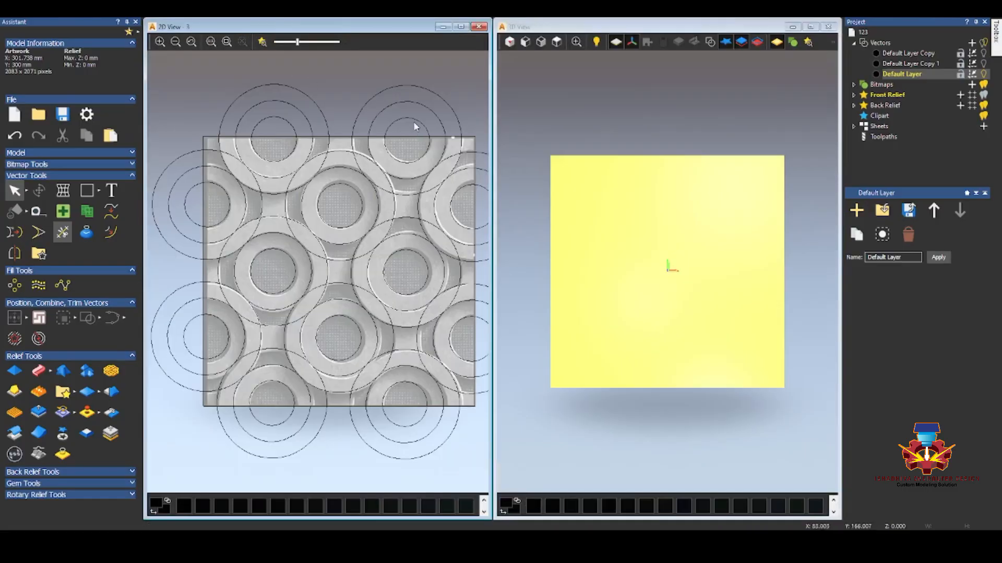
click(263, 42)
click(267, 41)
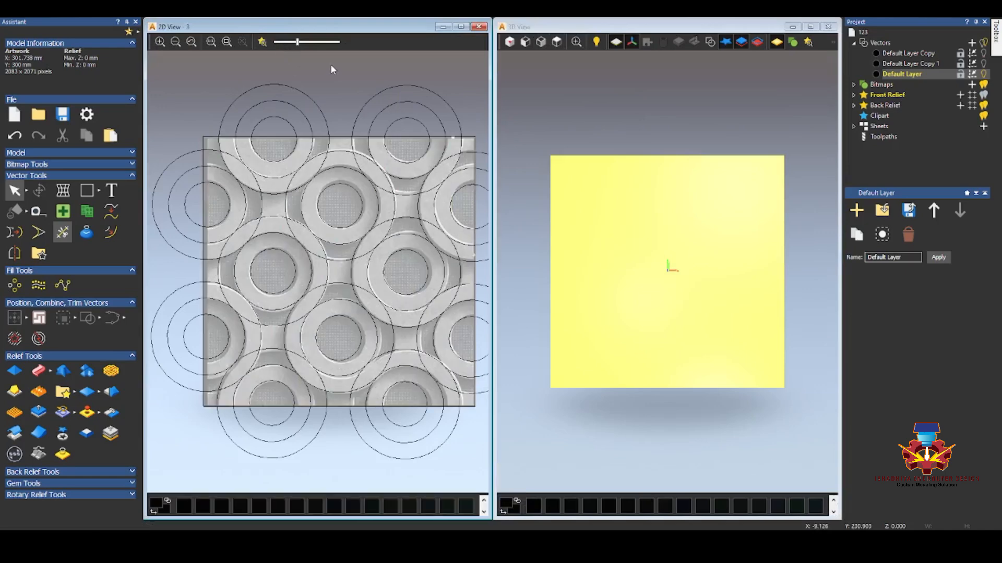
scroll(553, 235, down, 1)
drag(690, 346, 704, 228)
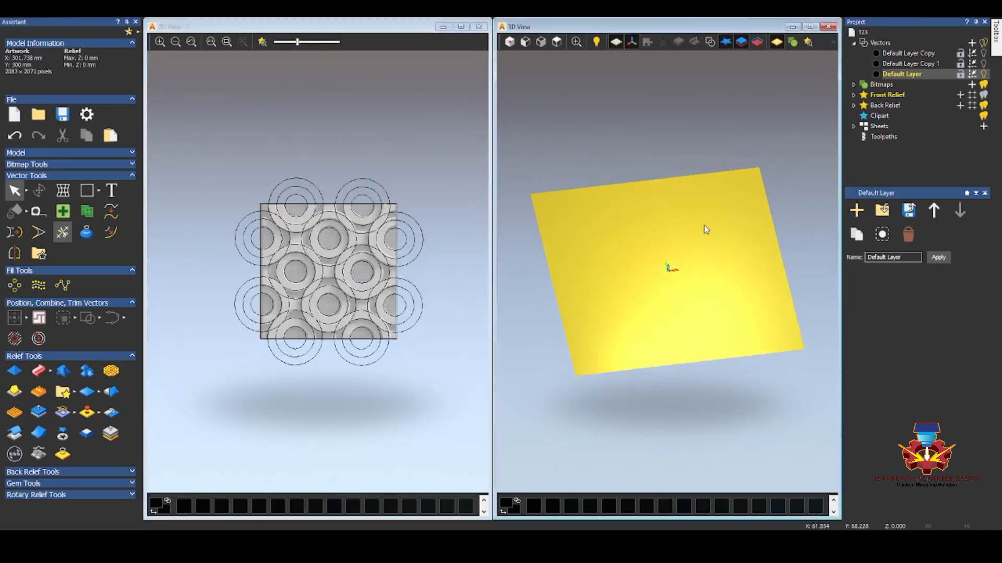
Step: Raise the grouped middle circles on Relief Layer 1 as a flat plane with a 4 mm start height, using the Add combine mode
click(386, 171)
click(369, 191)
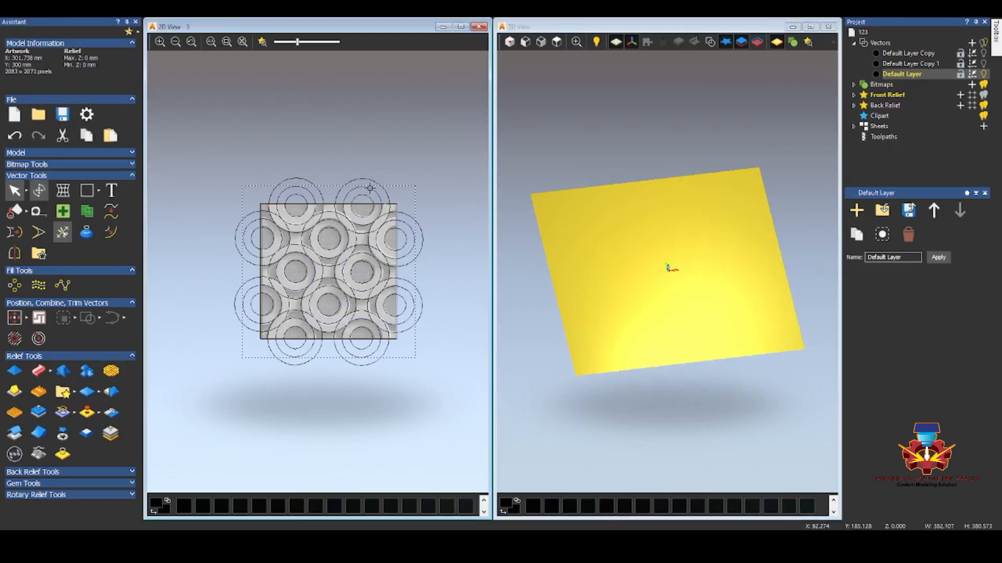
click(854, 96)
click(893, 106)
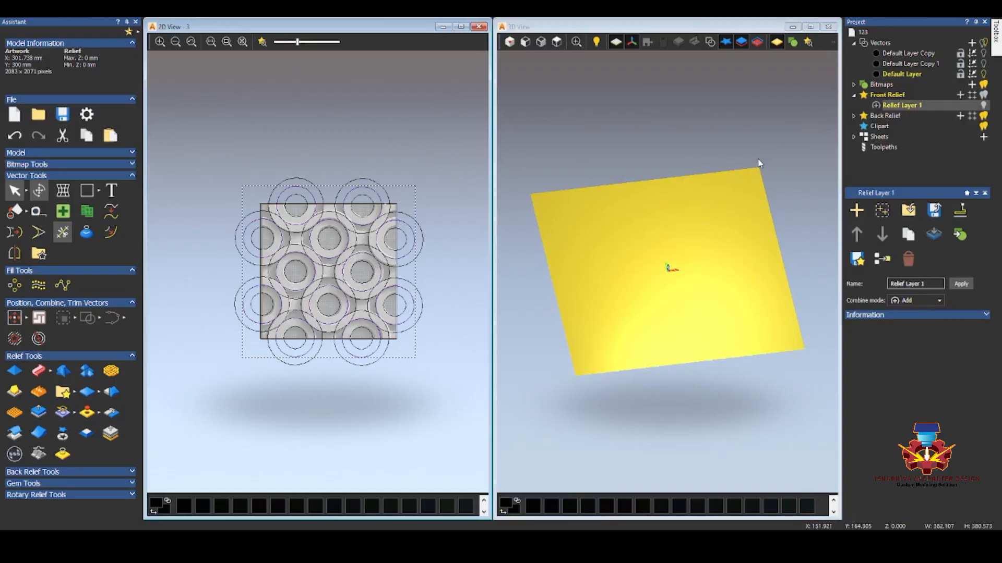
key(F12)
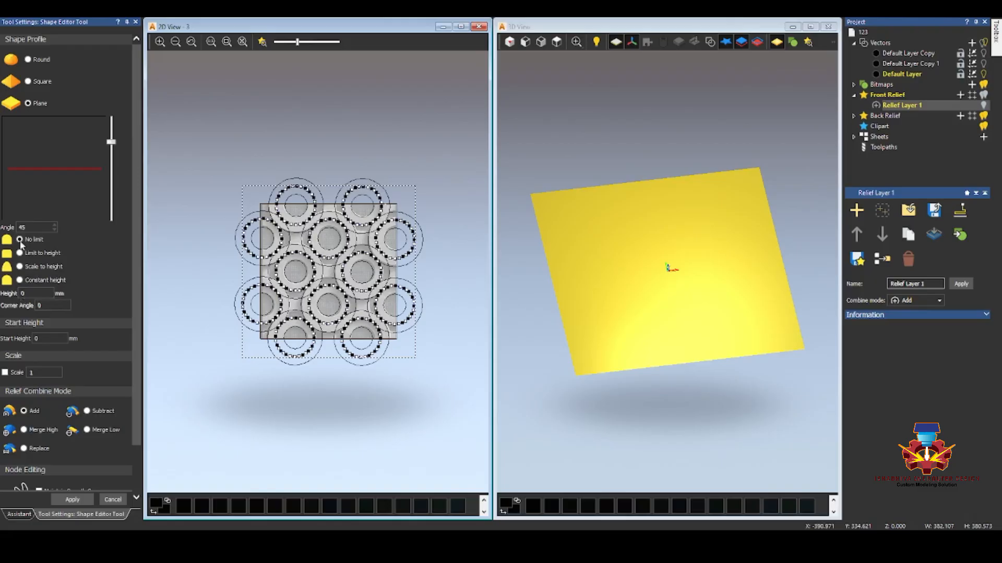
click(42, 338)
scroll(130, 365, down, 3)
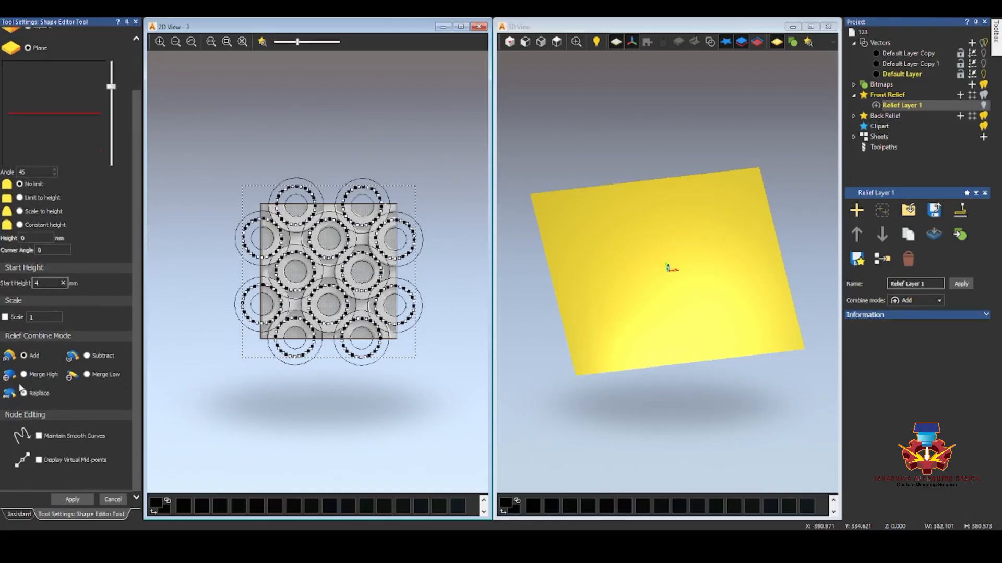
click(69, 499)
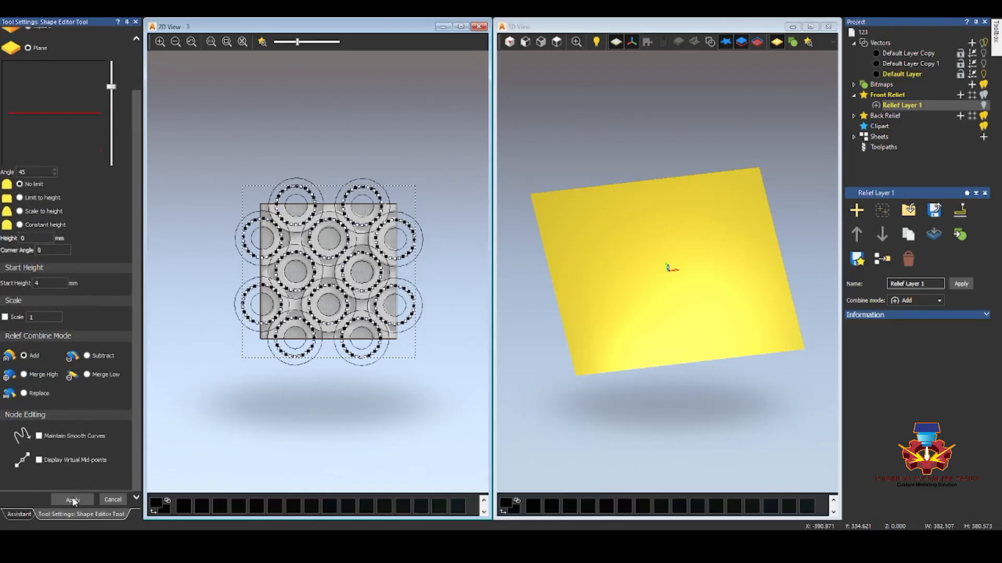
click(116, 500)
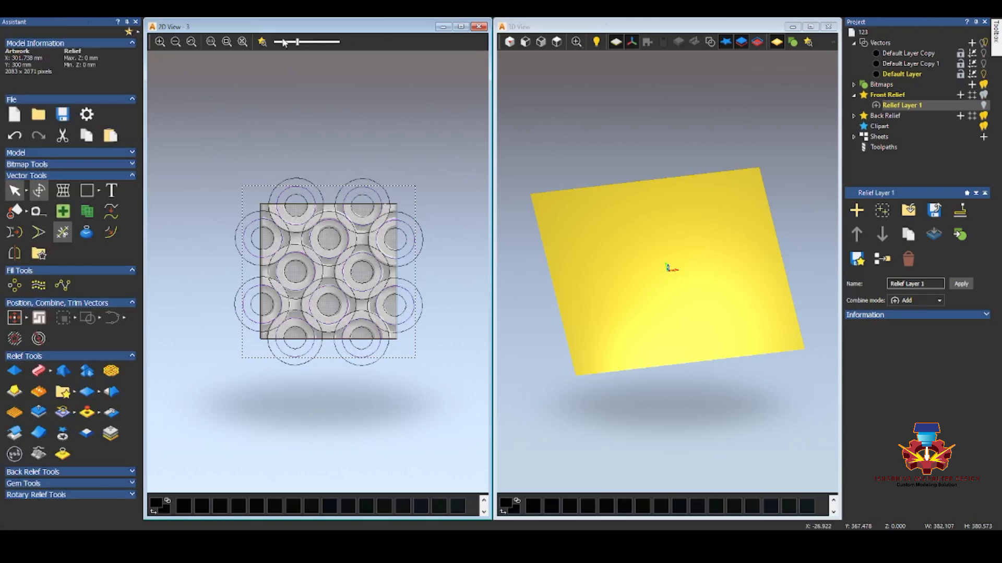
Step: Display the relief in the 2D view and make Relief Layer 1 visible in the 3D view
click(262, 42)
click(297, 80)
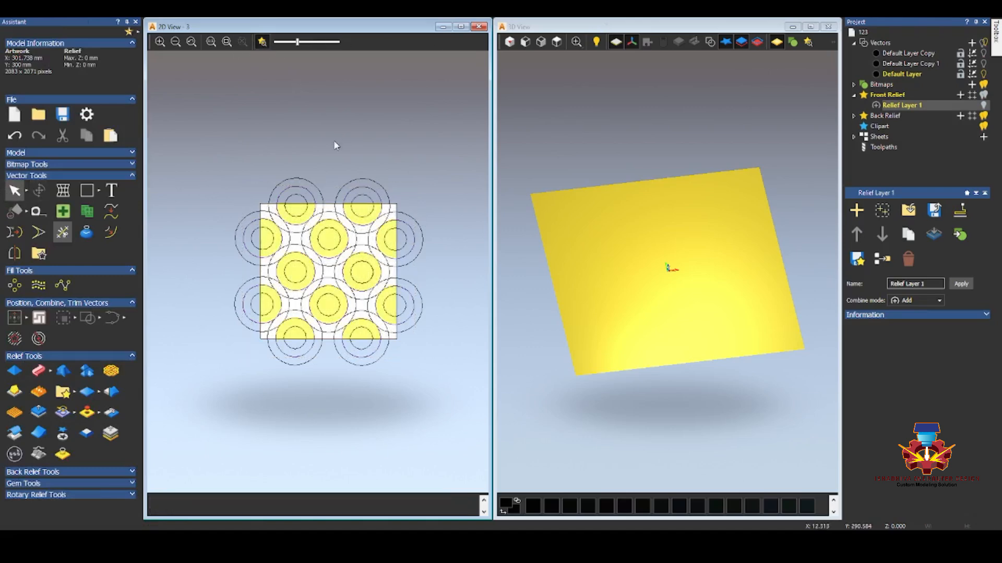
drag(688, 339, 698, 284)
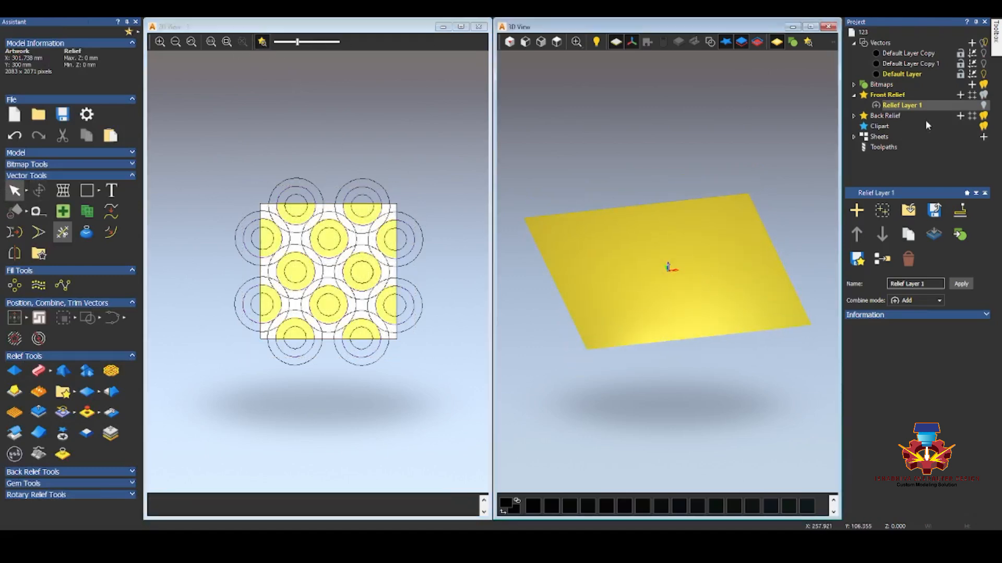
click(984, 106)
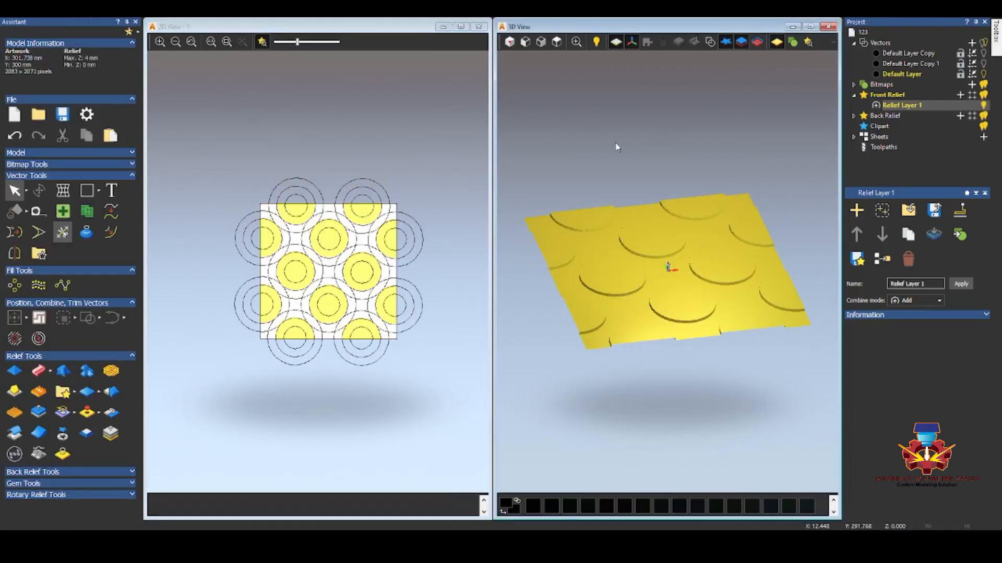
Step: Clear the relief inside the grouped inner circles and hide the zero plane in the 3D view
click(365, 196)
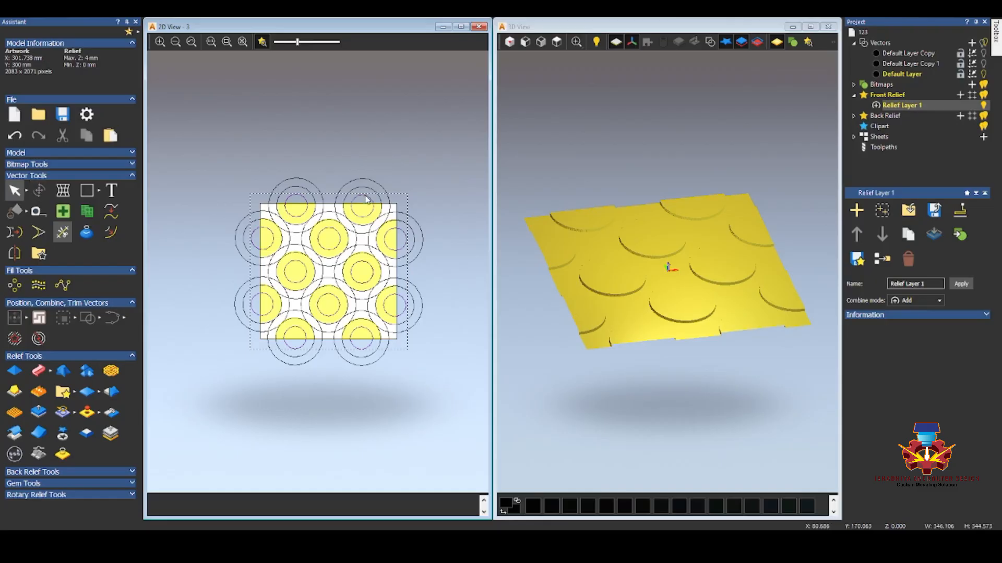
key(Delete)
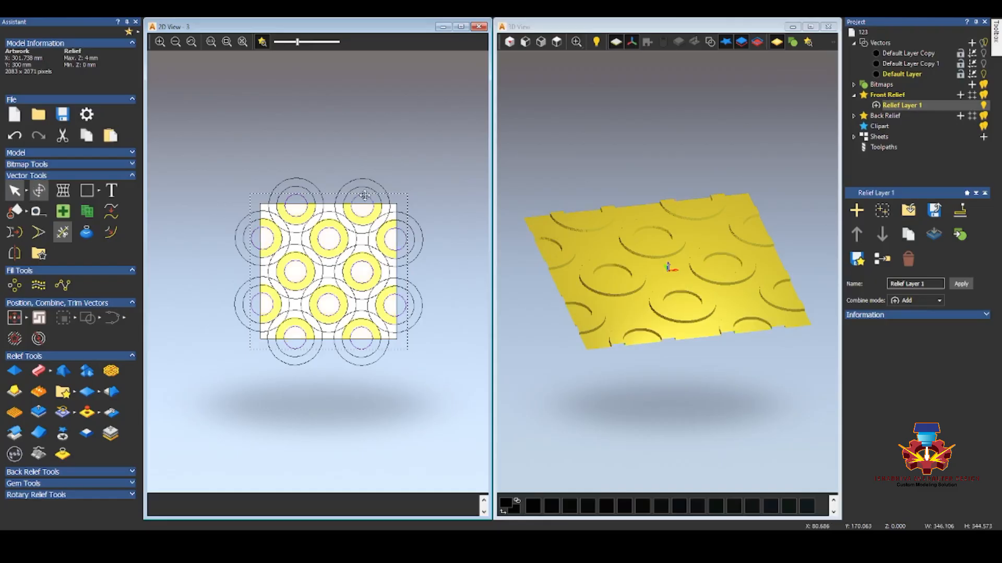
click(615, 41)
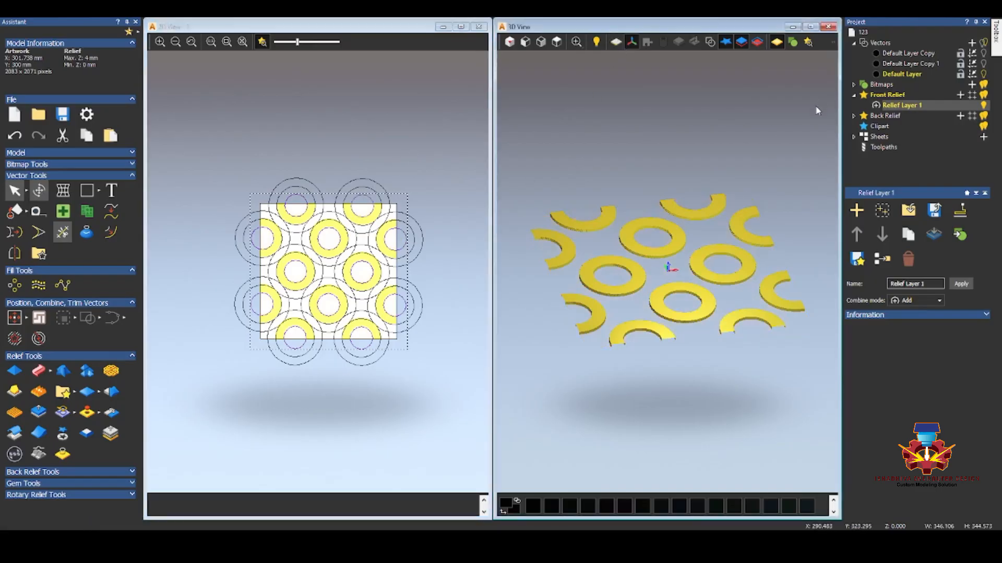
Step: Switch the visible vectors from Default Layer to Default Layer Copy 1, and add a new front relief layer above Relief Layer 1
click(983, 74)
click(983, 63)
click(933, 64)
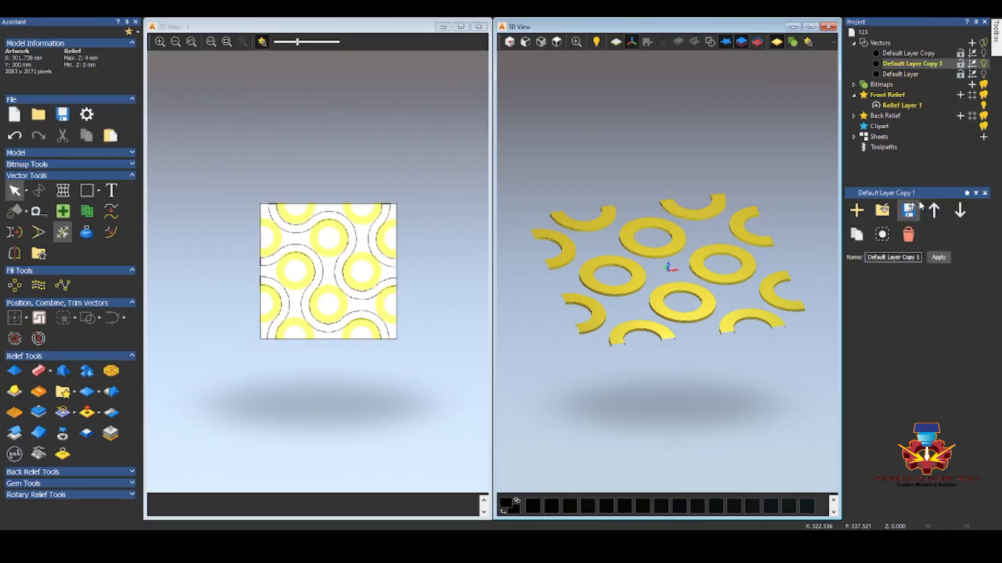
click(901, 105)
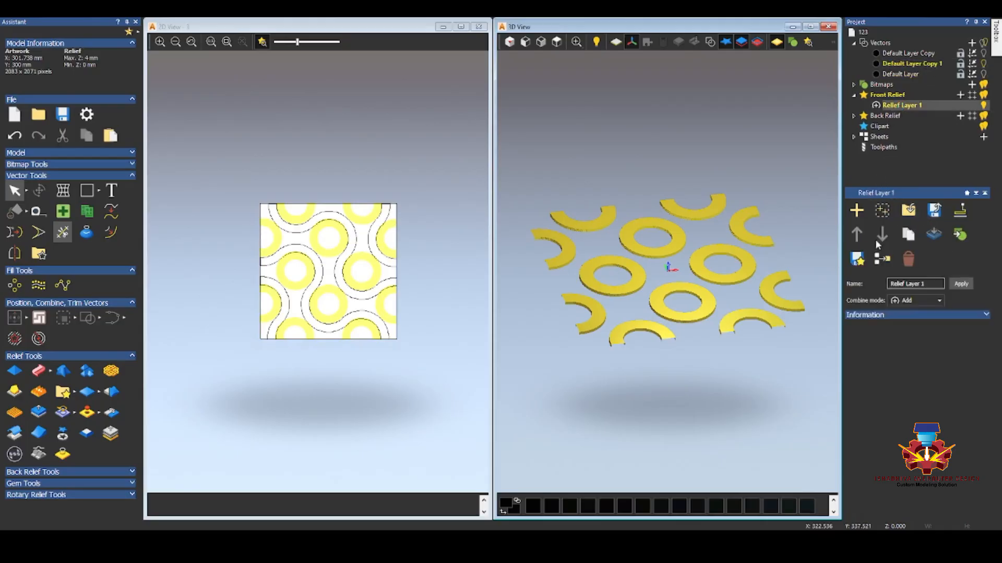
click(856, 211)
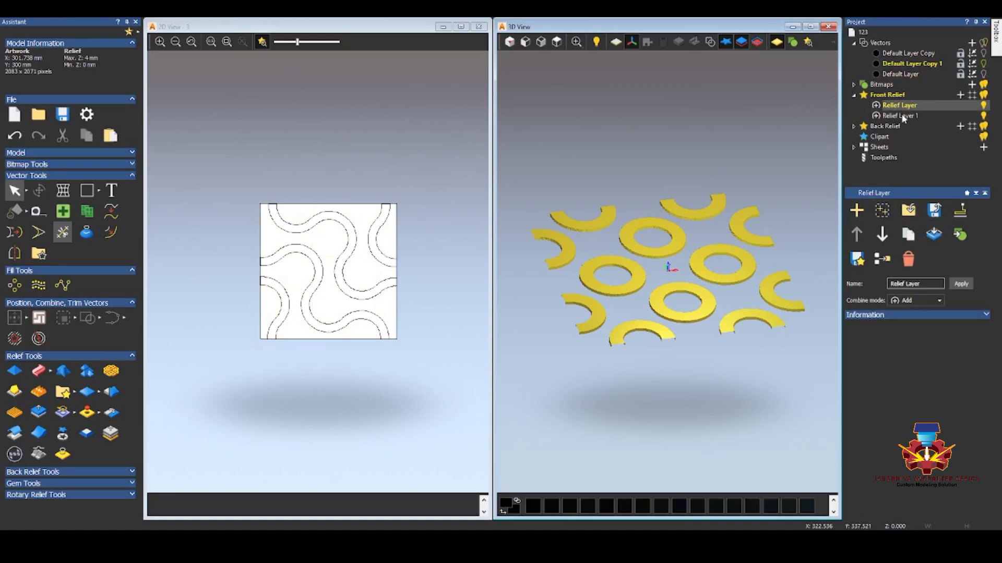
Step: Try to raise the winding bands on the new relief layer as a flat plane with an 8 mm start height
mouse_move(422, 175)
mouse_down()
mouse_move(267, 364)
mouse_move(230, 376)
mouse_up()
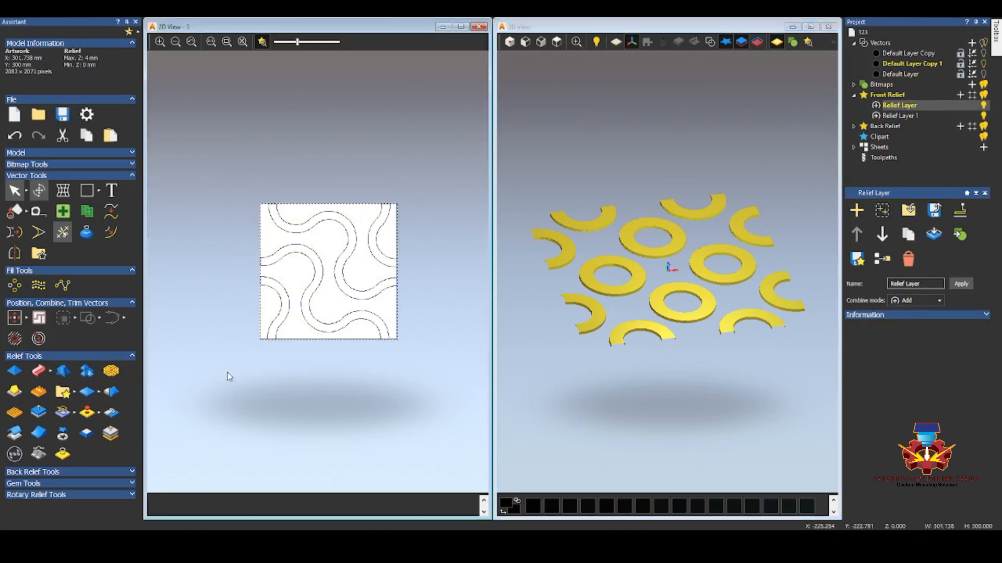
click(329, 234)
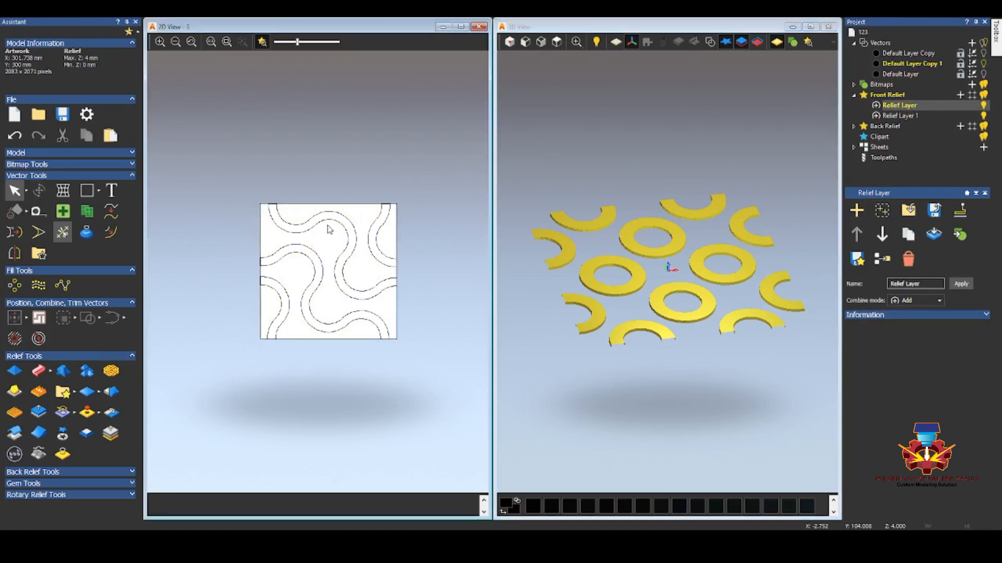
click(331, 221)
click(339, 183)
drag(419, 166, 230, 421)
key(F12)
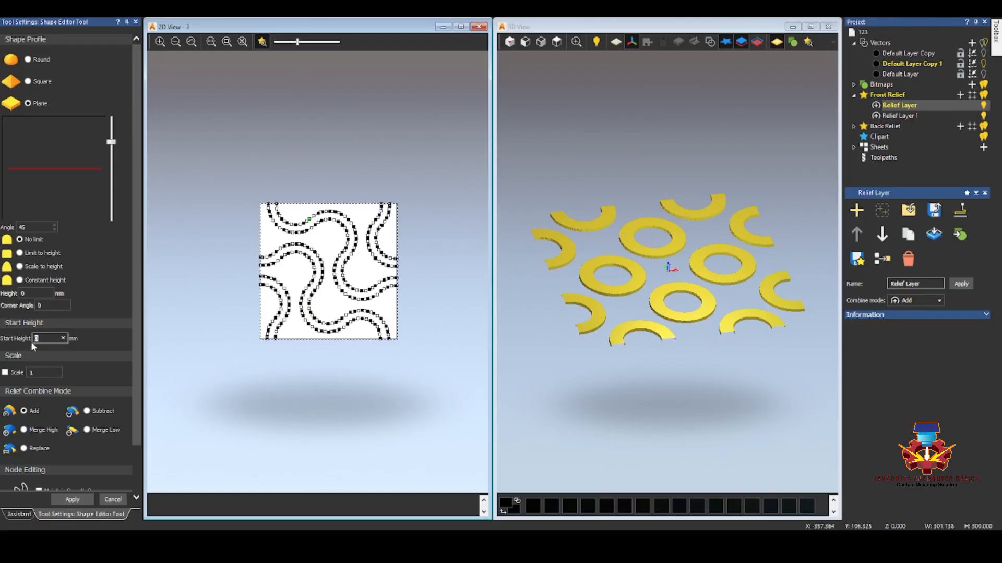
text(8)
click(73, 500)
click(113, 499)
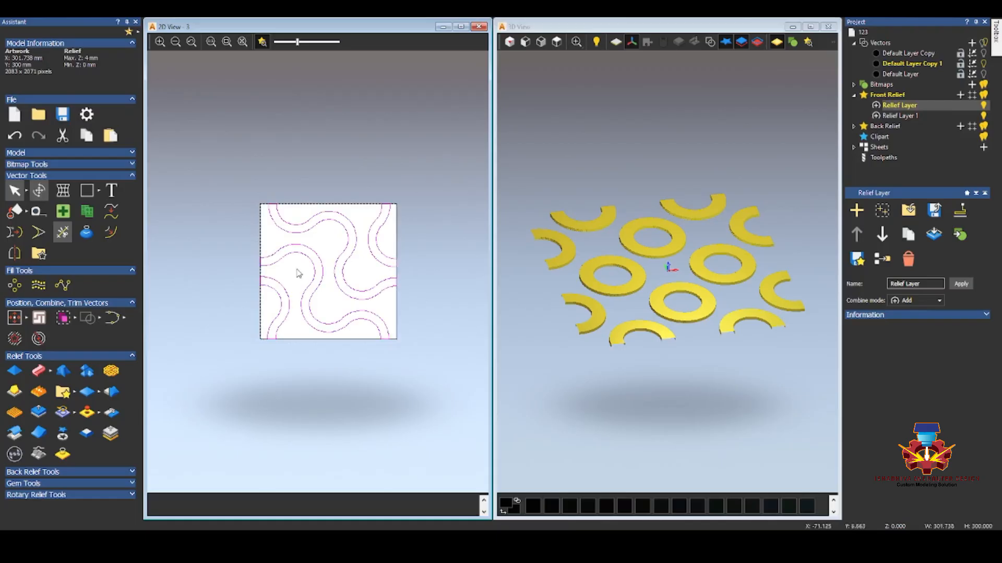
Step: Select curves of the upper-right winding band and check whether its pieces connect into a closed outline
click(303, 373)
drag(408, 188, 365, 243)
click(400, 256)
click(396, 267)
click(411, 269)
scroll(380, 224, up, 3)
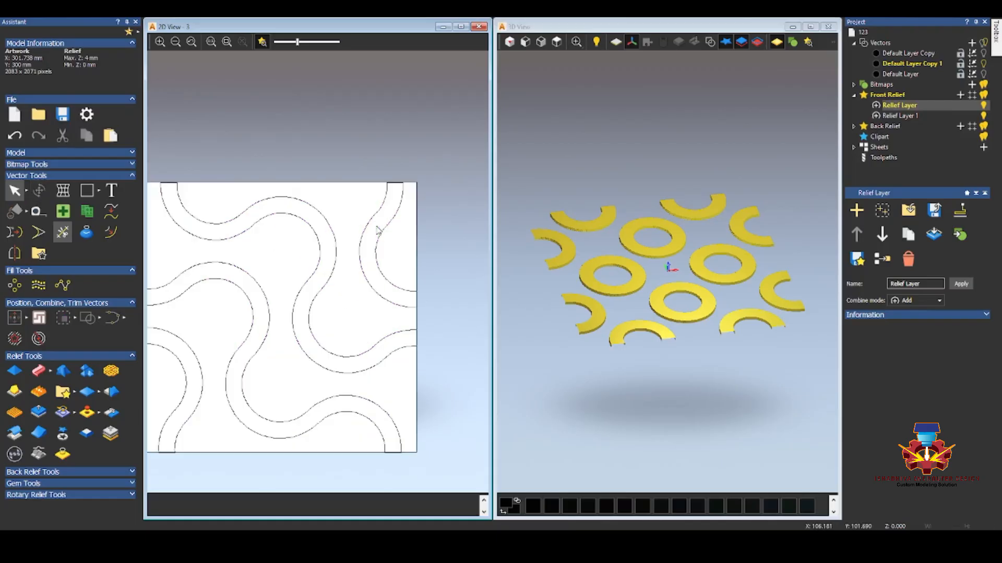
scroll(375, 208, up, 5)
scroll(368, 225, down, 3)
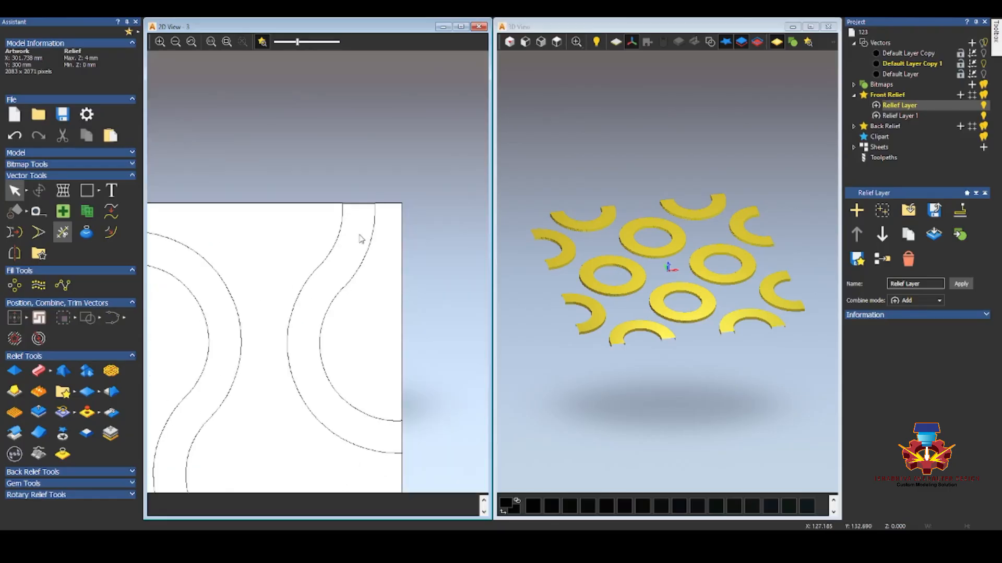
drag(396, 180, 270, 372)
click(354, 312)
click(368, 249)
Step: Examine the junction on the upper-right band's outer curve close up for gaps or overlapping segments
scroll(333, 282, up, 8)
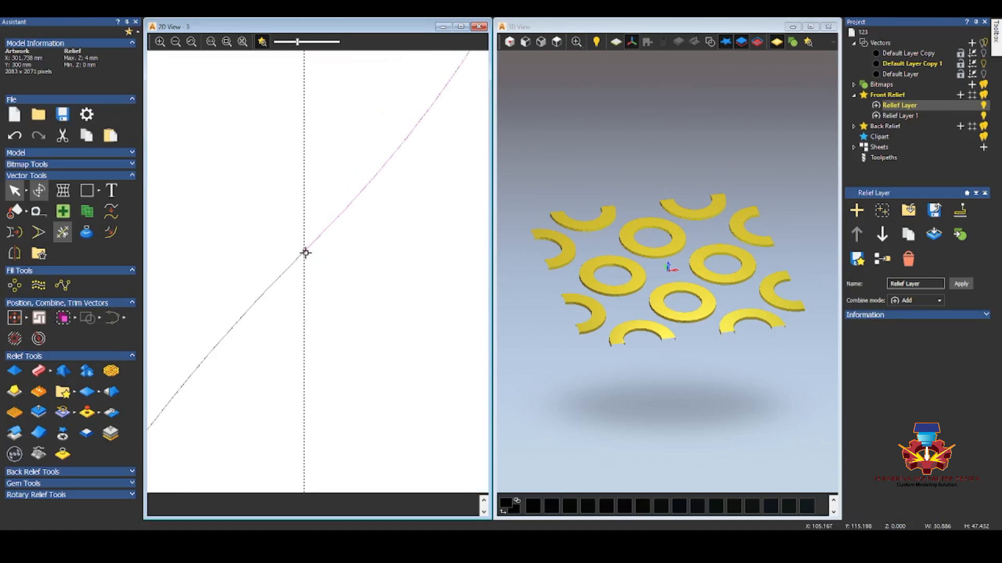
click(325, 269)
scroll(309, 265, up, 4)
scroll(310, 277, down, 1)
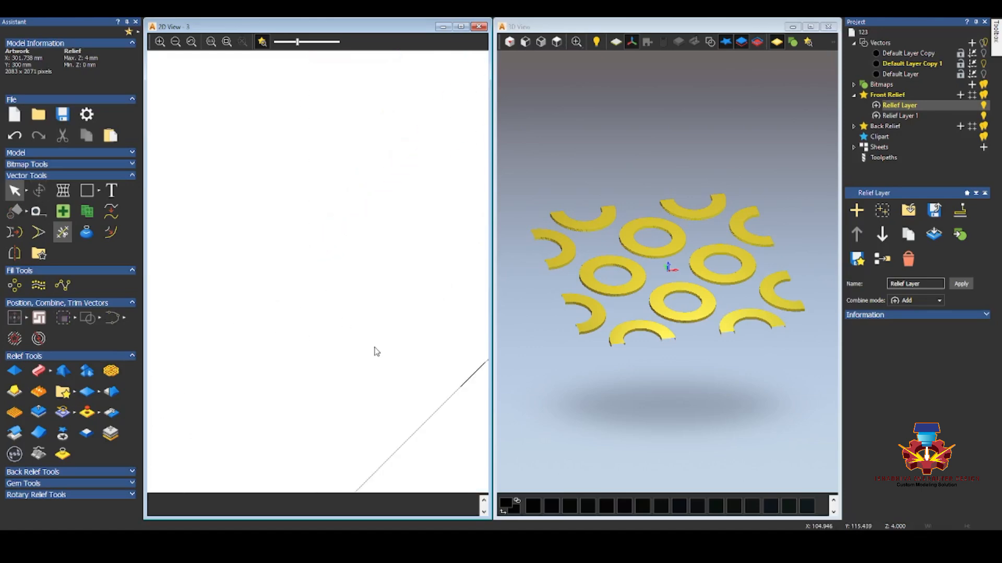
scroll(376, 352, down, 2)
scroll(430, 364, down, 2)
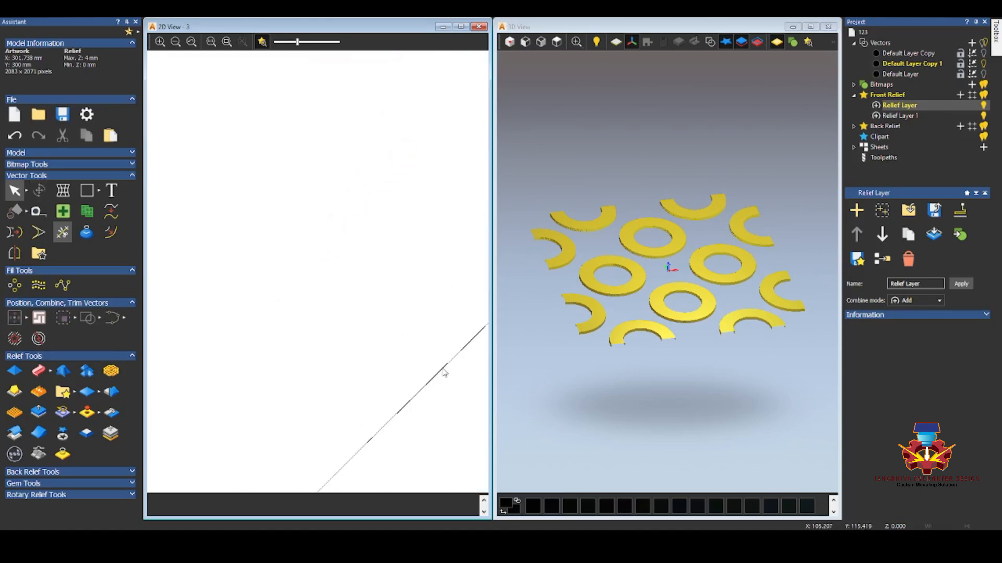
scroll(442, 369, up, 3)
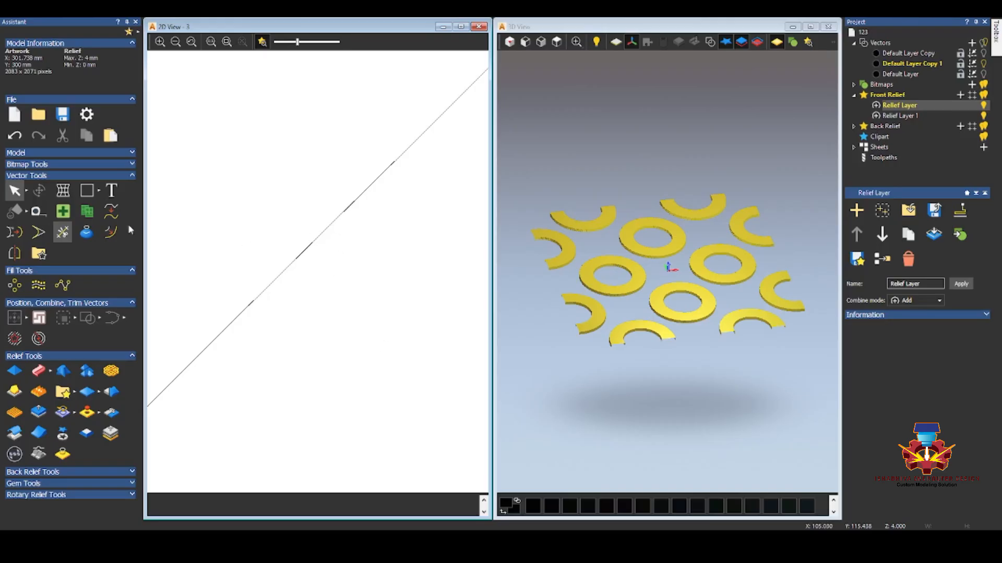
Step: Trim the overlapping segments at the curve junctions of the upper-right winding band without auto join
click(61, 233)
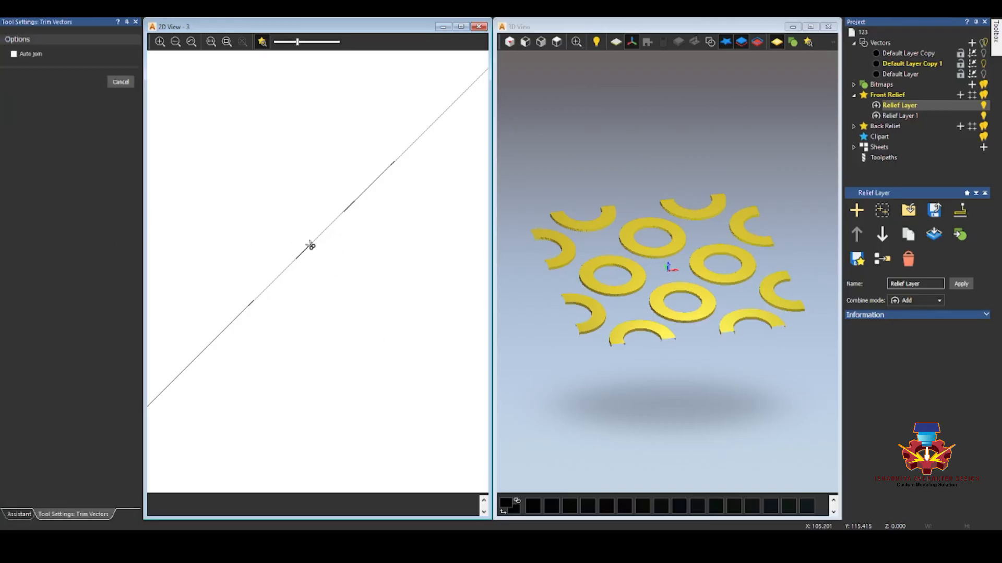
scroll(275, 255, up, 4)
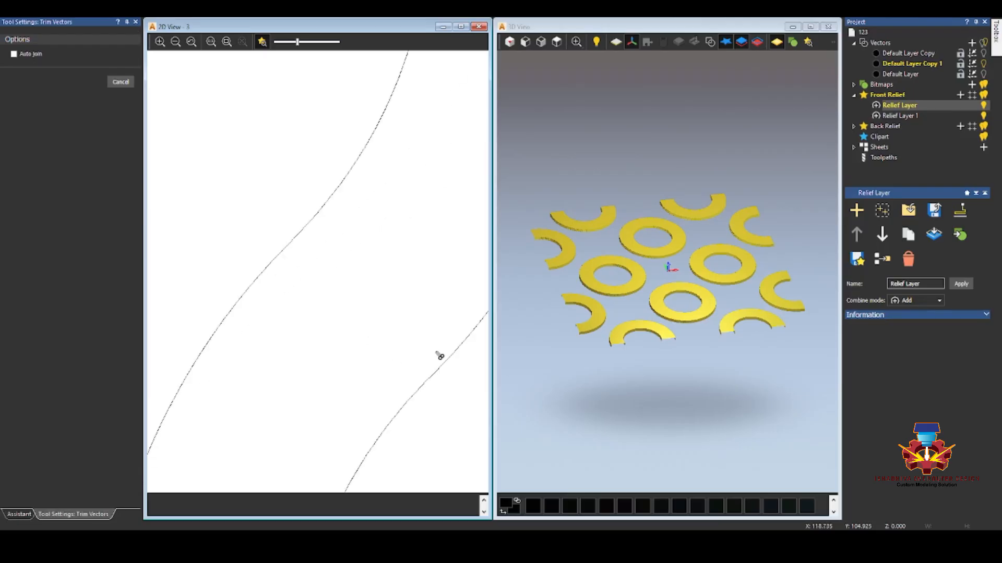
scroll(448, 360, up, 2)
click(448, 359)
scroll(347, 317, down, 2)
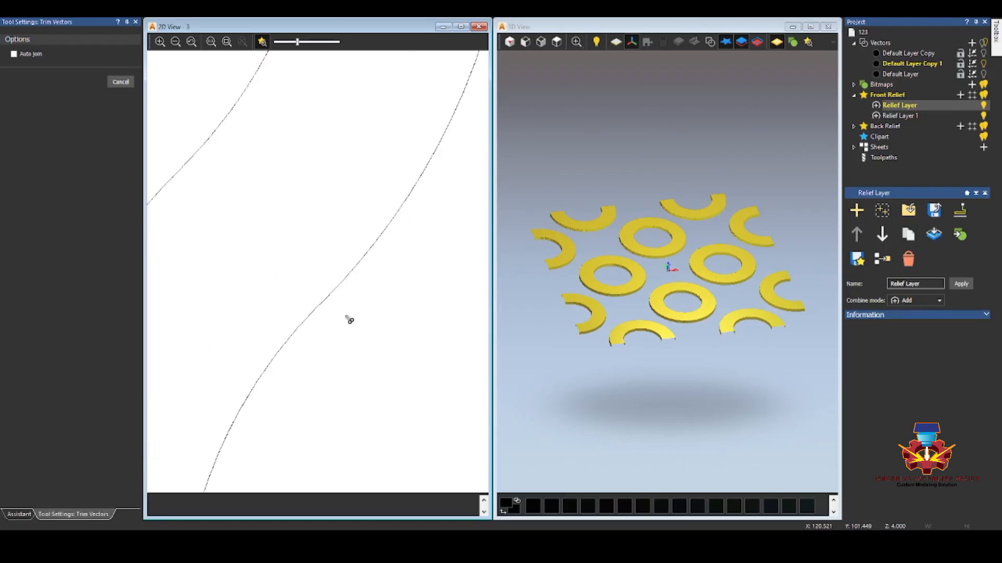
scroll(313, 313, up, 2)
scroll(421, 206, up, 2)
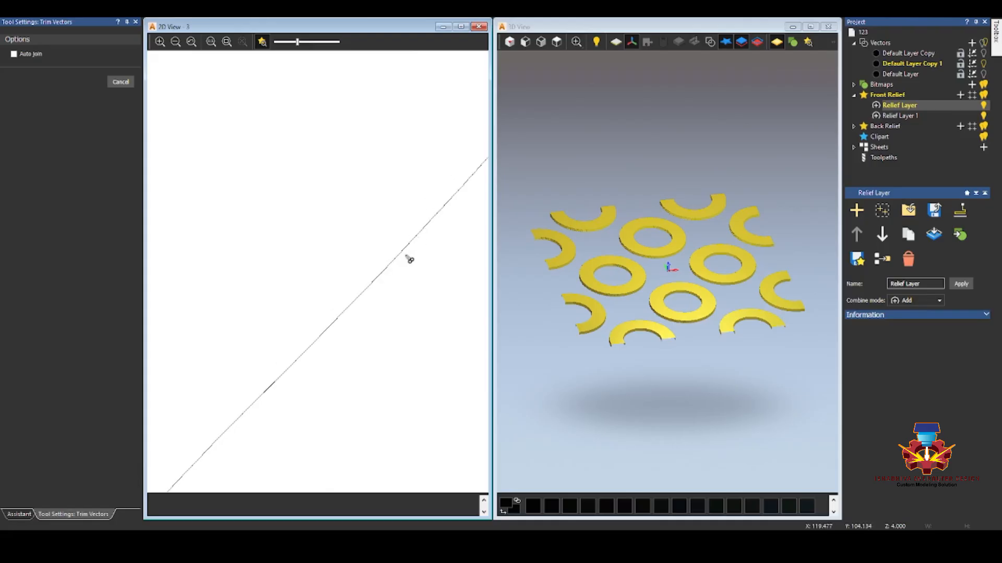
scroll(277, 388, up, 2)
click(276, 395)
scroll(277, 395, down, 2)
scroll(366, 402, up, 2)
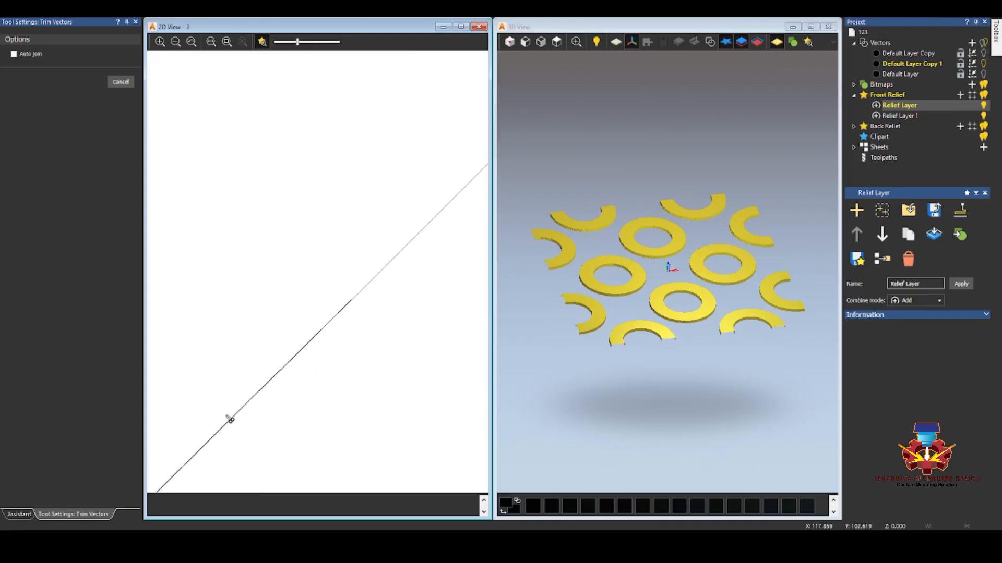
click(241, 412)
scroll(321, 318, down, 5)
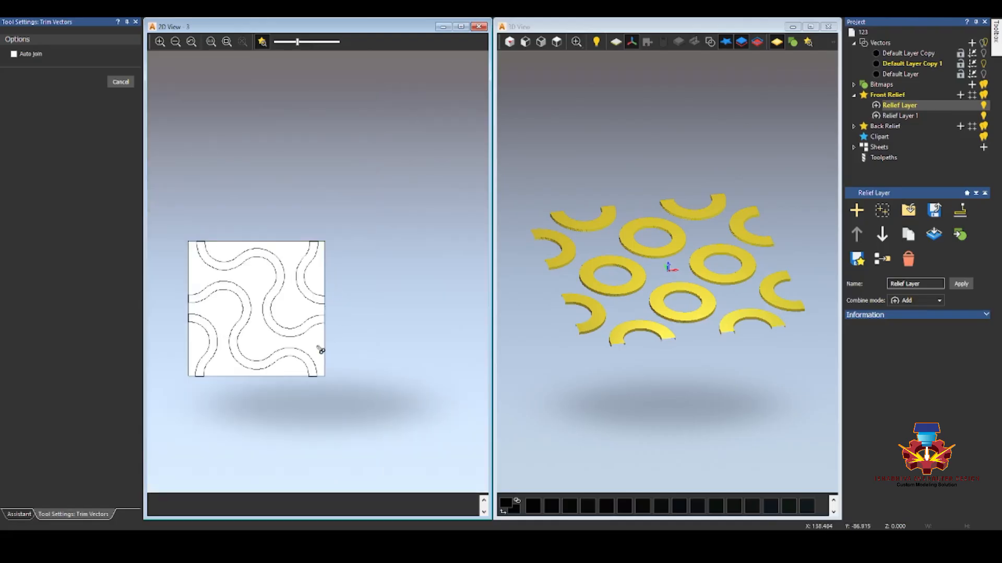
Step: Examine the curve junctions at the bend of the lower-left winding band for overlapping segments
scroll(201, 368, up, 3)
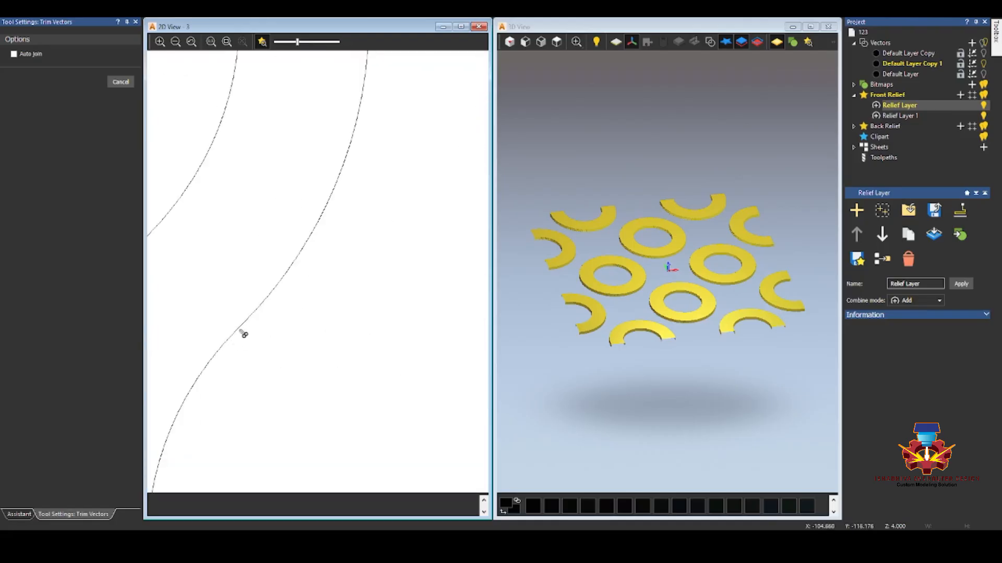
scroll(244, 334, up, 4)
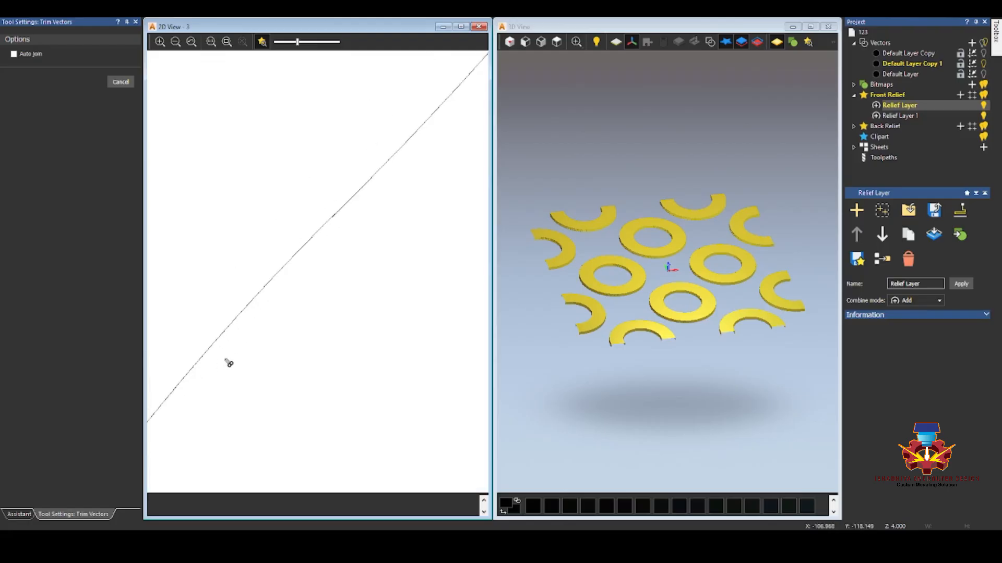
scroll(334, 221, up, 3)
scroll(452, 221, up, 1)
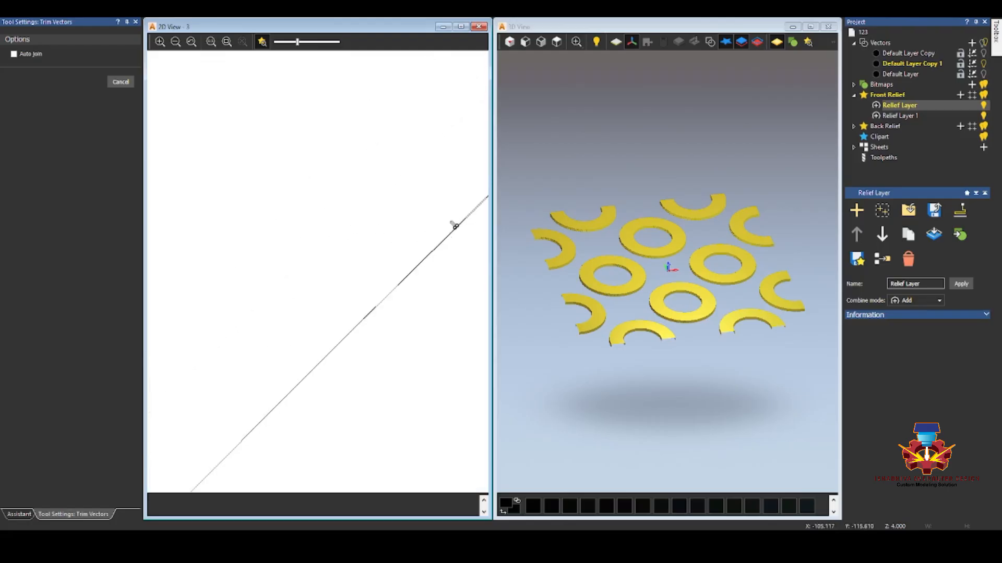
scroll(453, 263, down, 4)
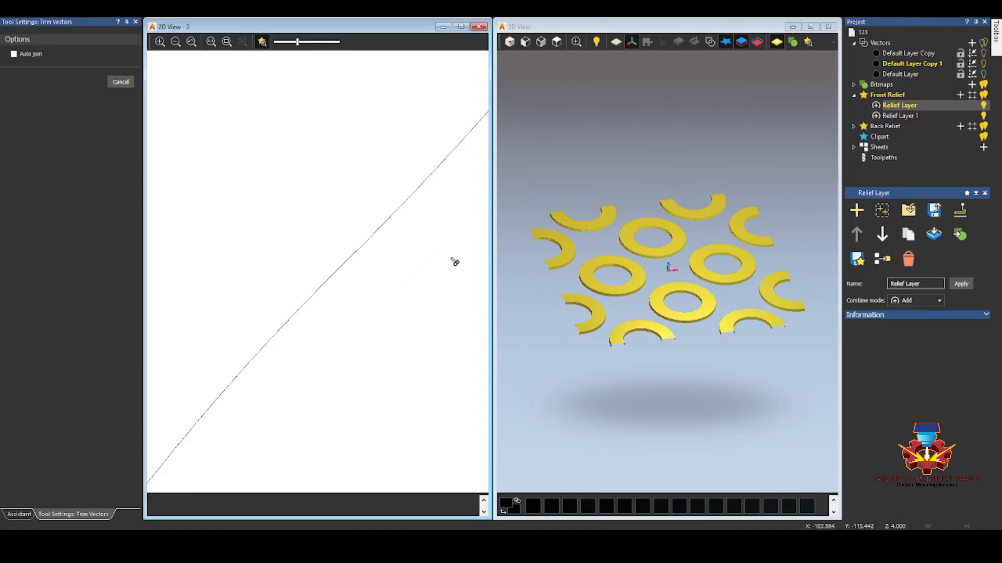
scroll(211, 171, up, 2)
scroll(183, 206, up, 1)
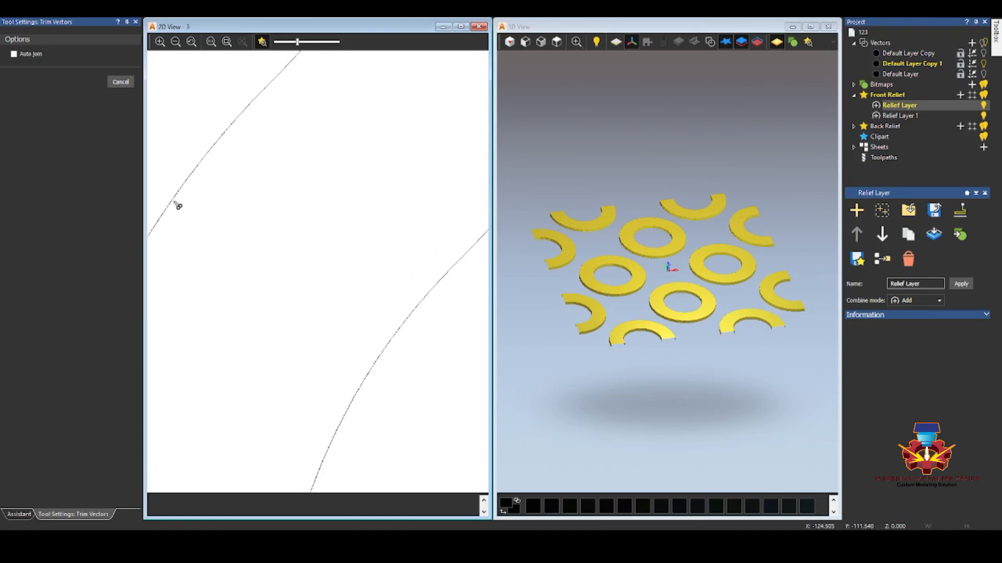
Step: Inspect the lower-left band's curves down to the artwork's lower edge for stray segments and leave the Trim Vectors tool
scroll(215, 212, down, 2)
scroll(228, 264, up, 2)
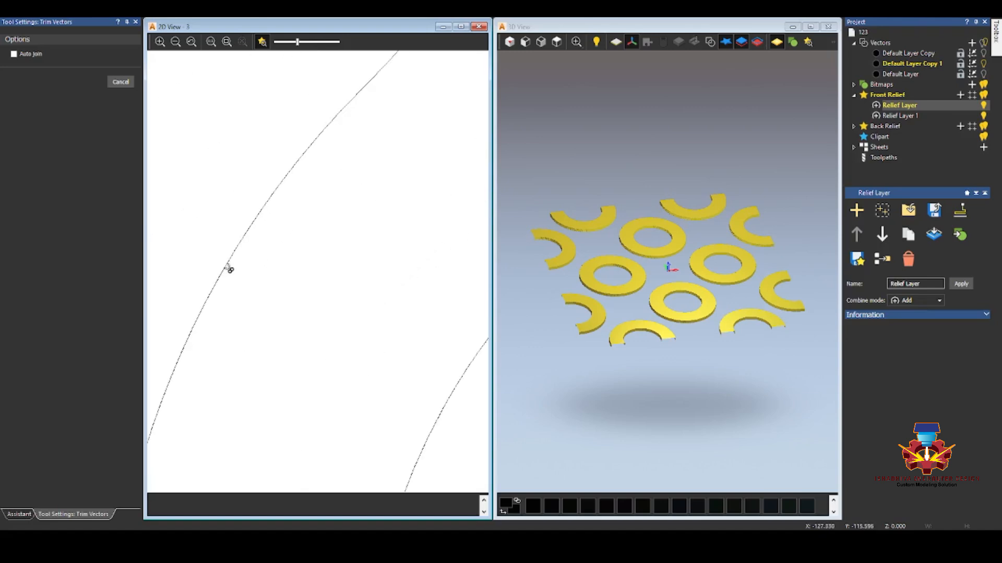
scroll(251, 235, down, 1)
scroll(242, 342, down, 1)
scroll(244, 343, up, 1)
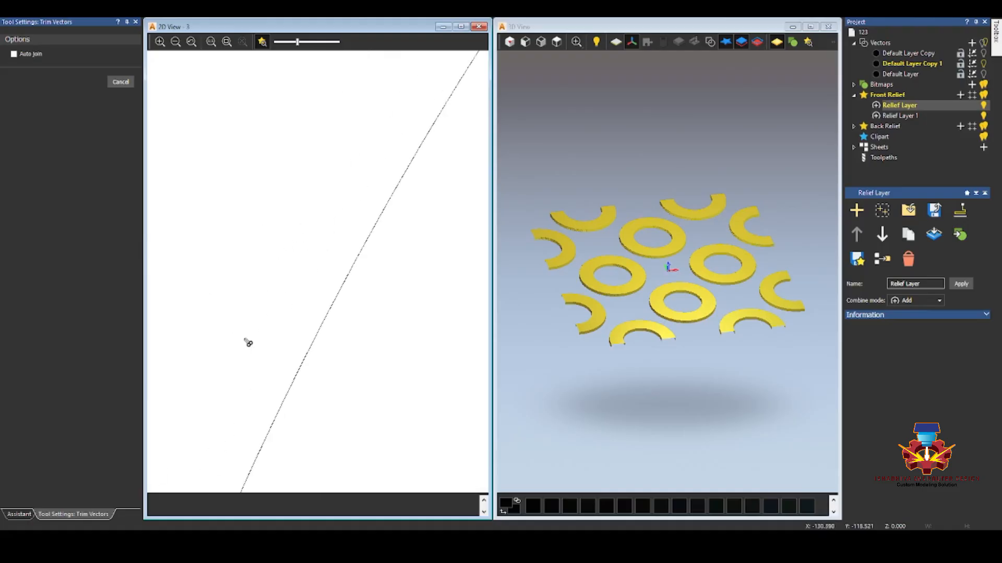
scroll(360, 193, up, 1)
scroll(355, 197, down, 1)
scroll(405, 147, up, 1)
scroll(360, 266, down, 1)
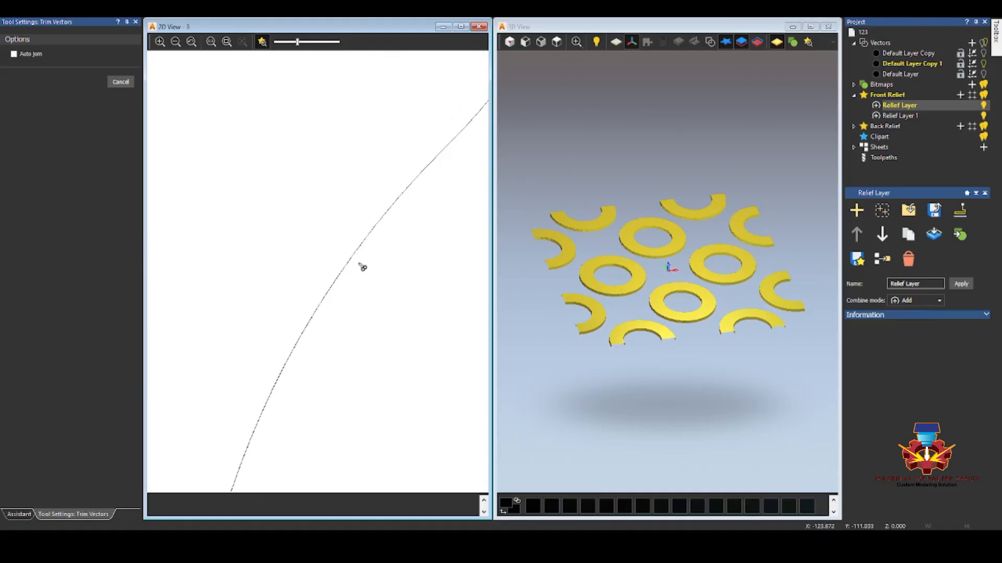
scroll(268, 405, down, 1)
scroll(277, 386, up, 1)
scroll(292, 370, up, 1)
scroll(313, 346, down, 1)
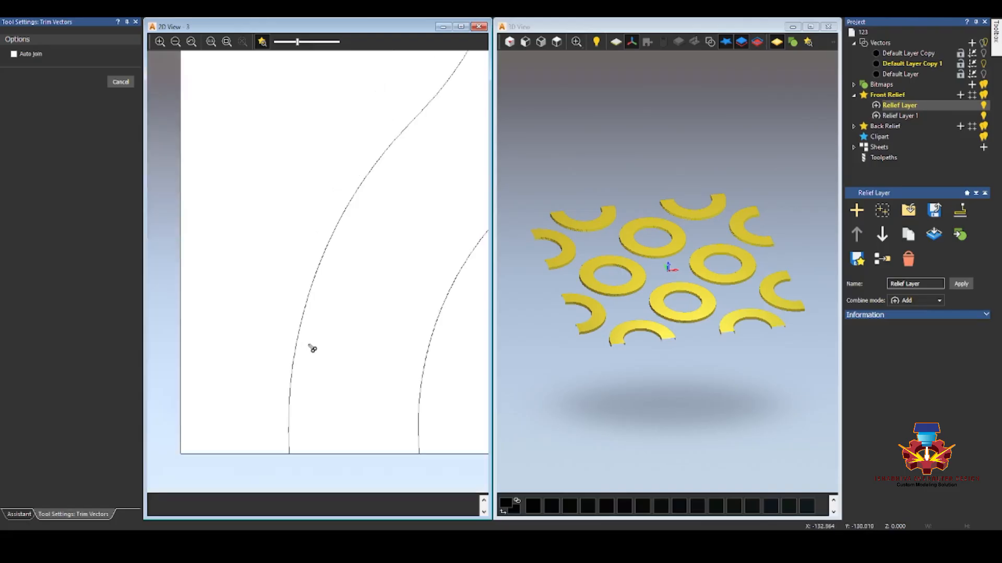
scroll(315, 335, down, 1)
scroll(324, 264, up, 1)
scroll(313, 307, up, 1)
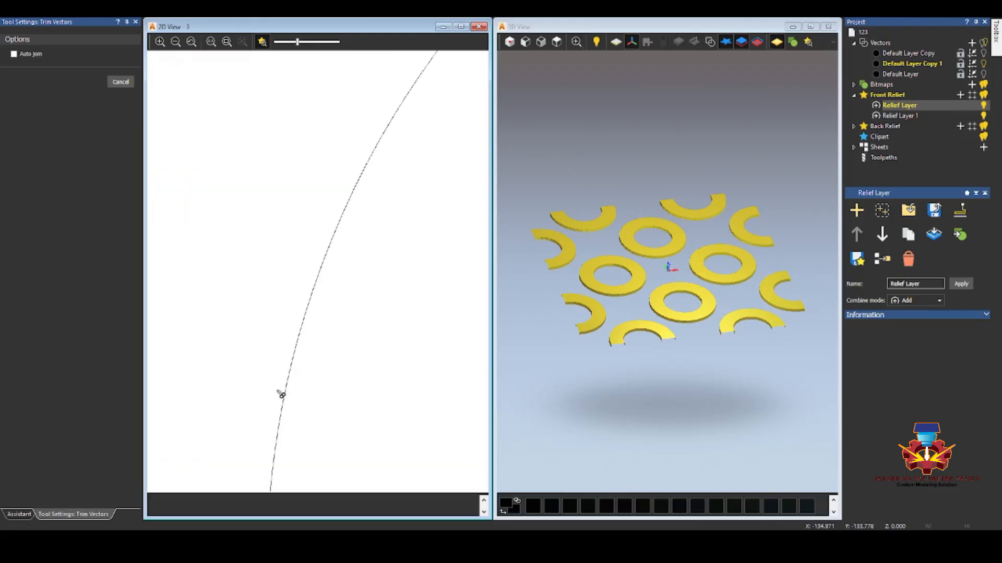
scroll(289, 383, up, 1)
scroll(316, 349, up, 1)
scroll(324, 346, down, 1)
scroll(327, 365, down, 1)
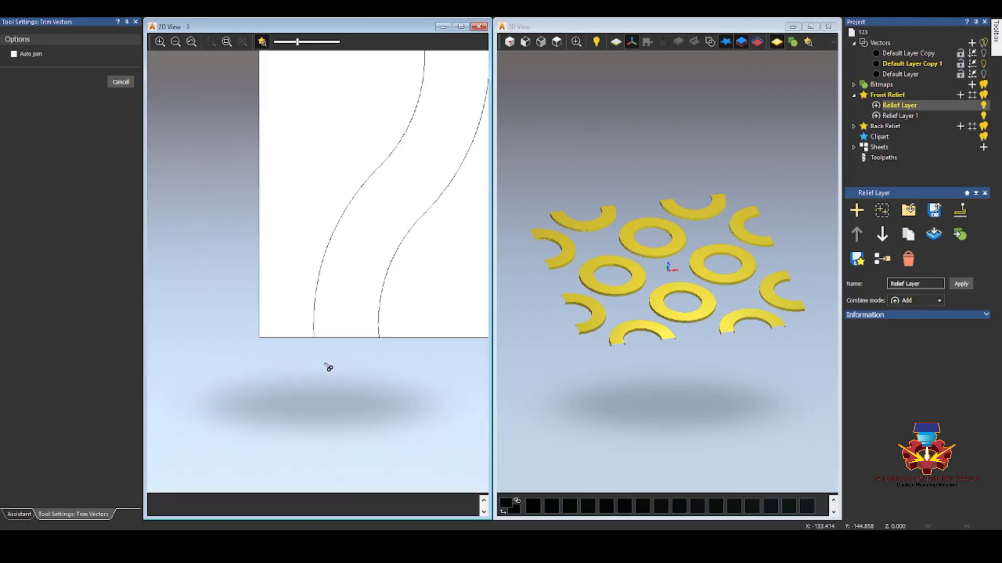
scroll(326, 229, up, 2)
scroll(323, 221, up, 2)
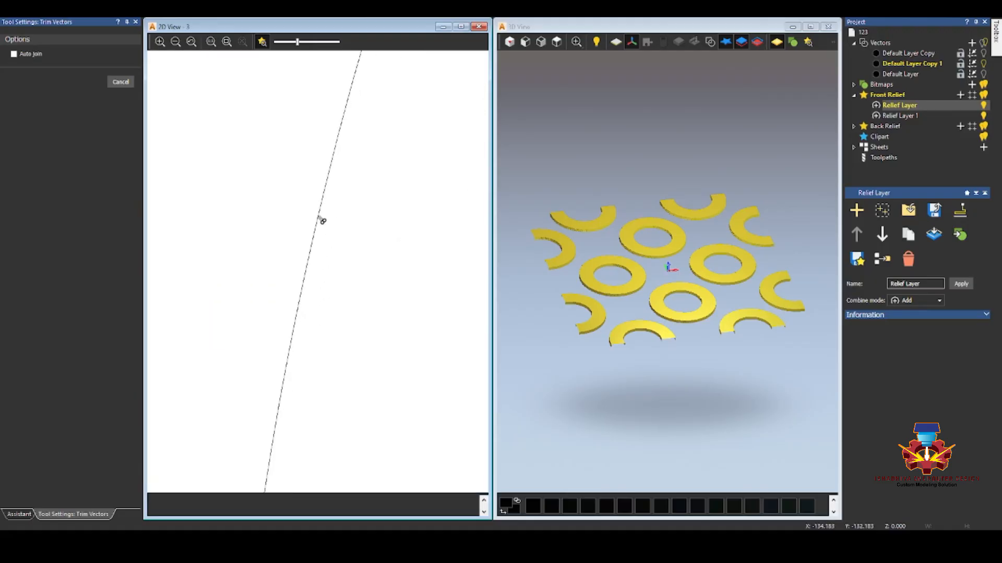
scroll(321, 221, up, 2)
scroll(369, 184, down, 4)
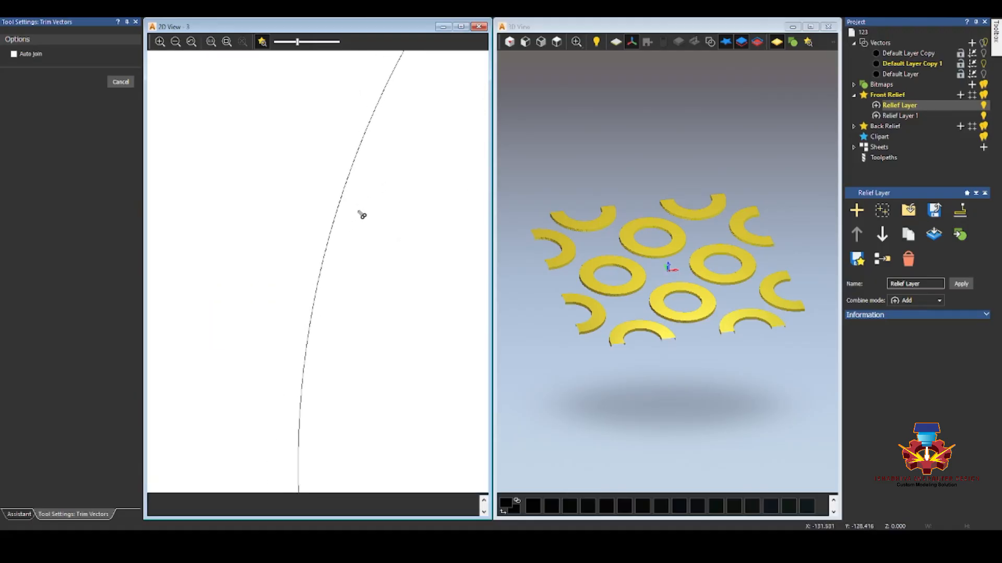
scroll(358, 196, up, 2)
scroll(369, 165, up, 1)
scroll(327, 234, down, 3)
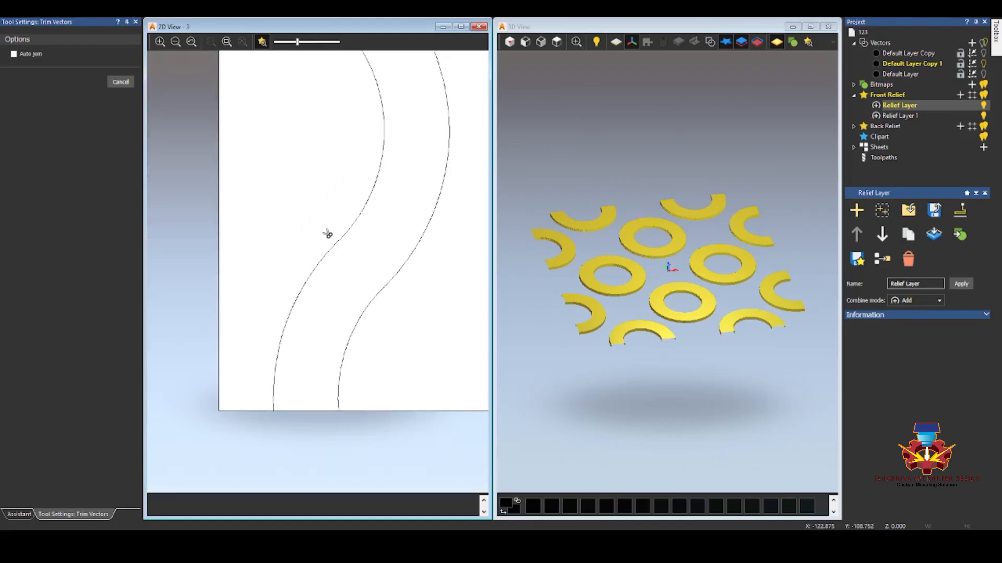
click(120, 82)
Step: Select pieces of the lower-left winding band to check which of its curves are joined
scroll(261, 219, down, 4)
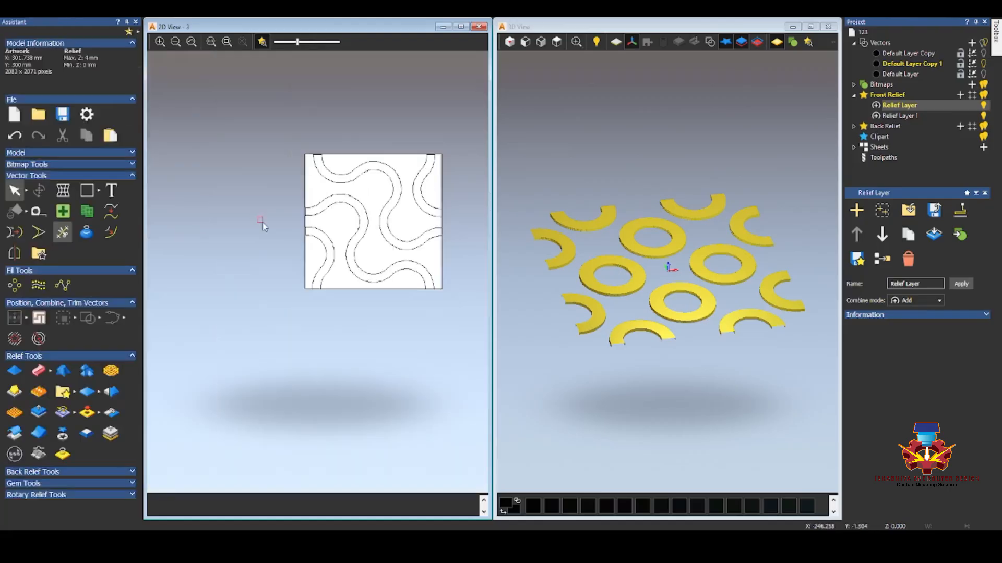
drag(262, 222, 346, 315)
scroll(313, 281, up, 2)
scroll(317, 270, up, 1)
click(284, 285)
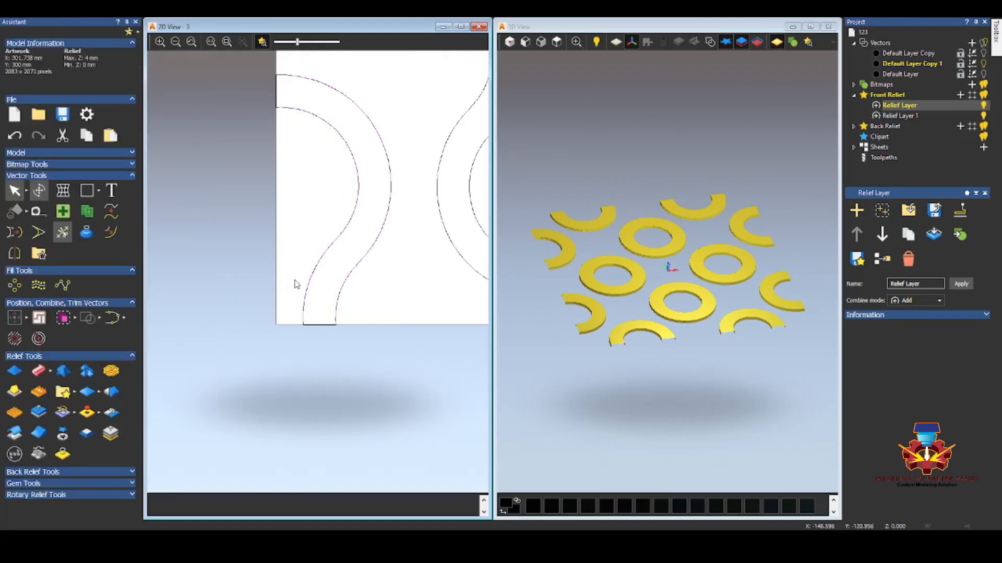
click(303, 301)
click(337, 263)
scroll(337, 250, up, 5)
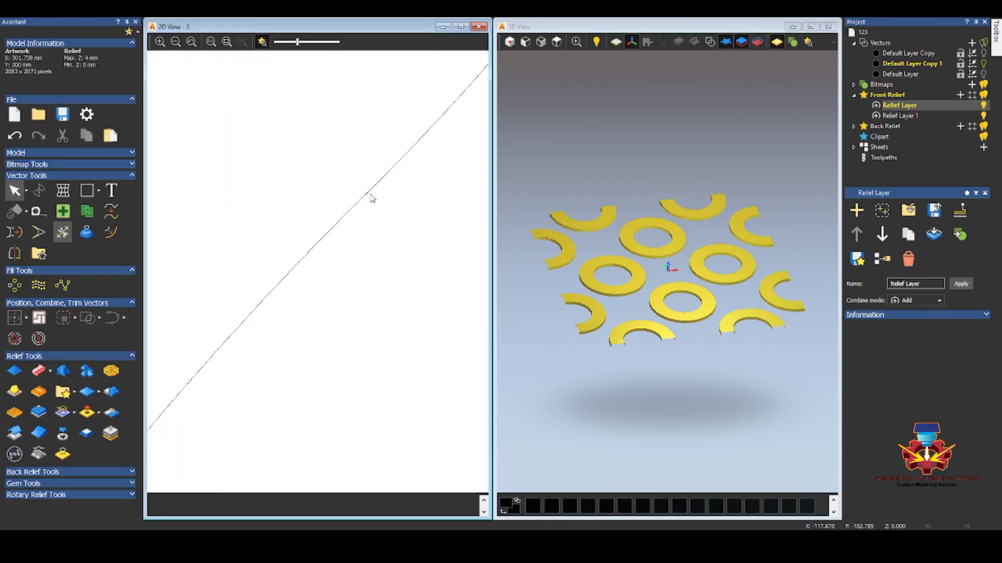
Step: Select the lower-left band's upper arc and examine its end point at the junction with the adjoining curve
scroll(372, 197, up, 2)
scroll(374, 254, up, 1)
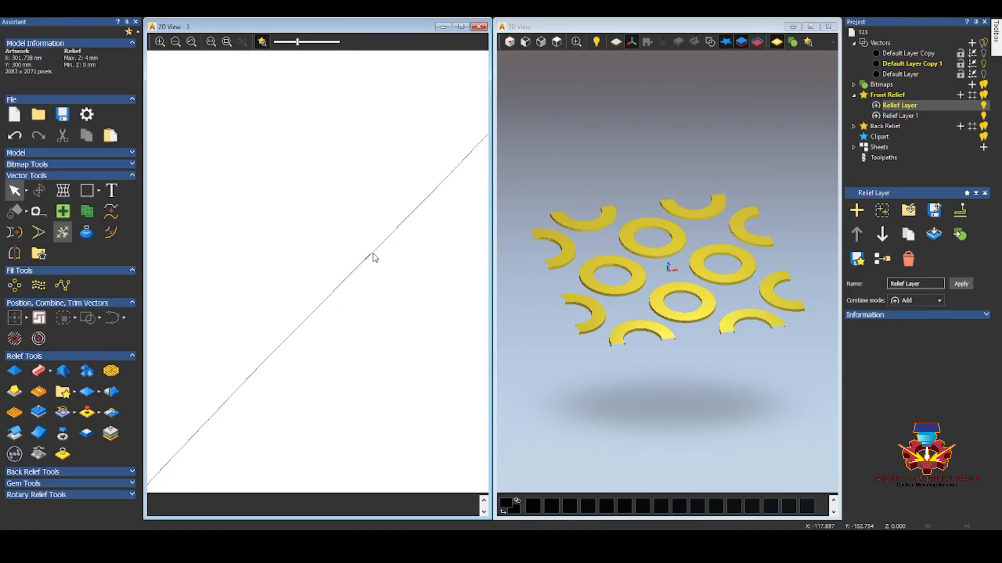
click(372, 251)
scroll(369, 261, up, 1)
scroll(424, 341, up, 1)
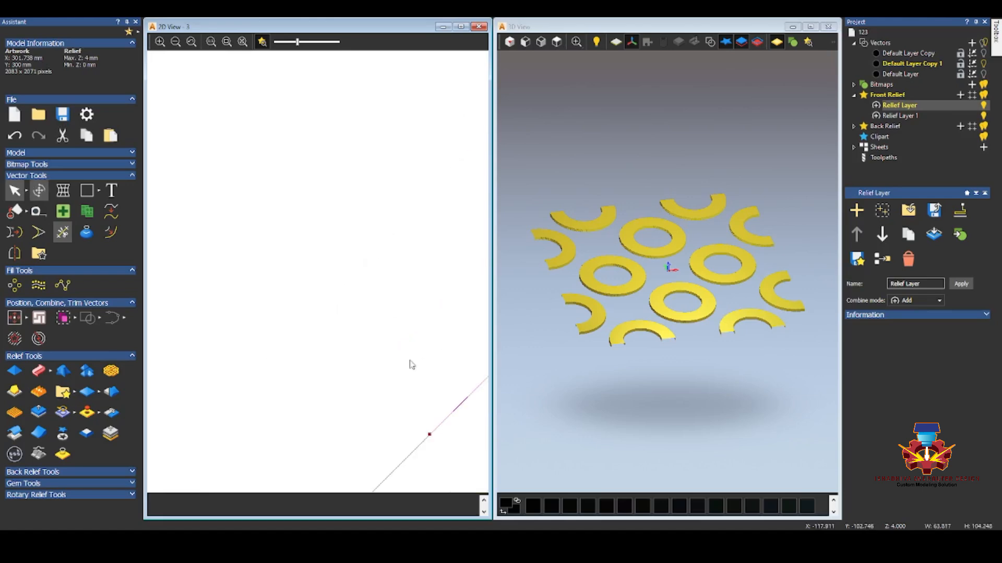
click(464, 399)
scroll(336, 304, down, 3)
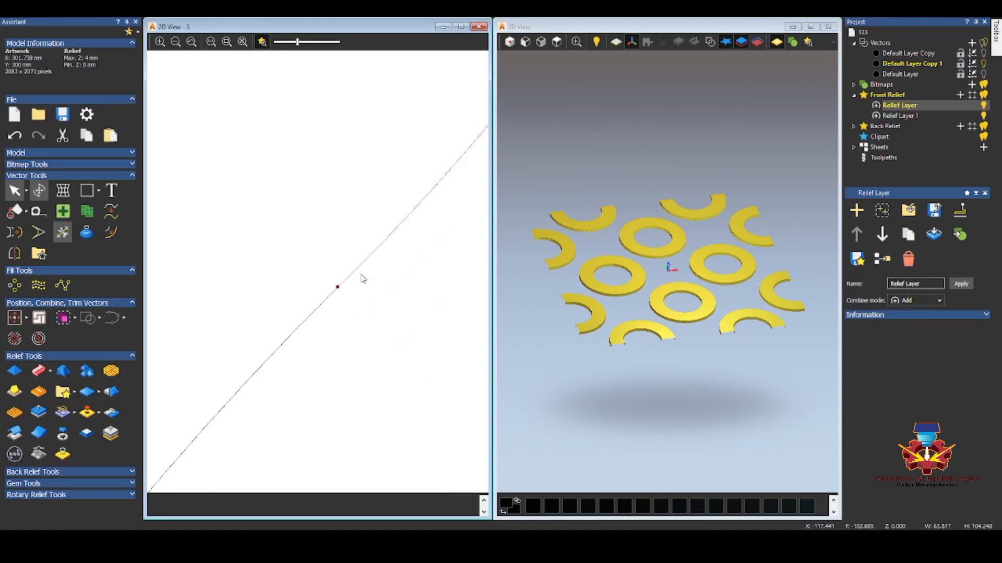
scroll(358, 279, up, 2)
scroll(378, 319, up, 1)
click(39, 233)
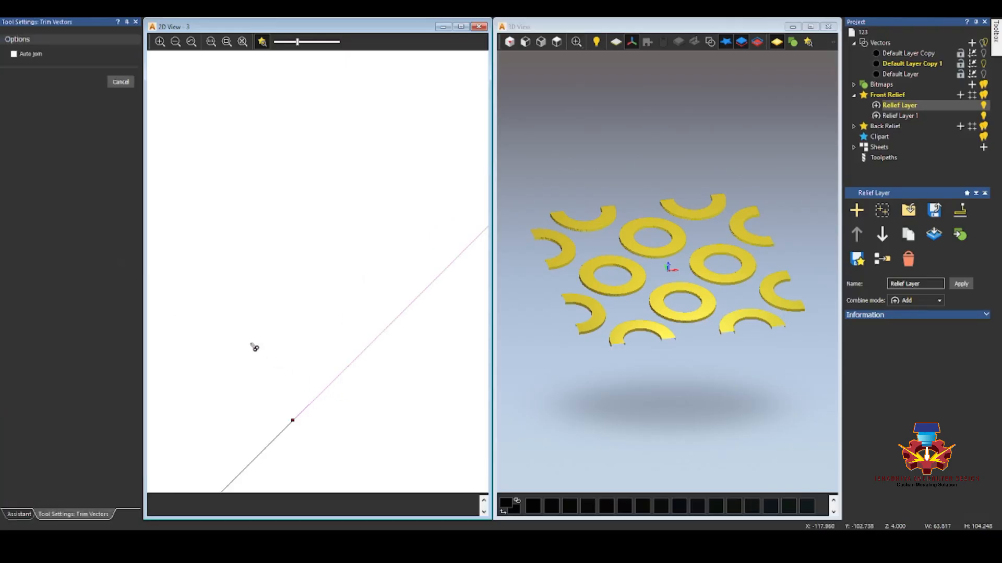
click(122, 83)
Step: Deselect the lower-left band's arc and select the upper-left band's arc to check where it ends
scroll(290, 254, down, 3)
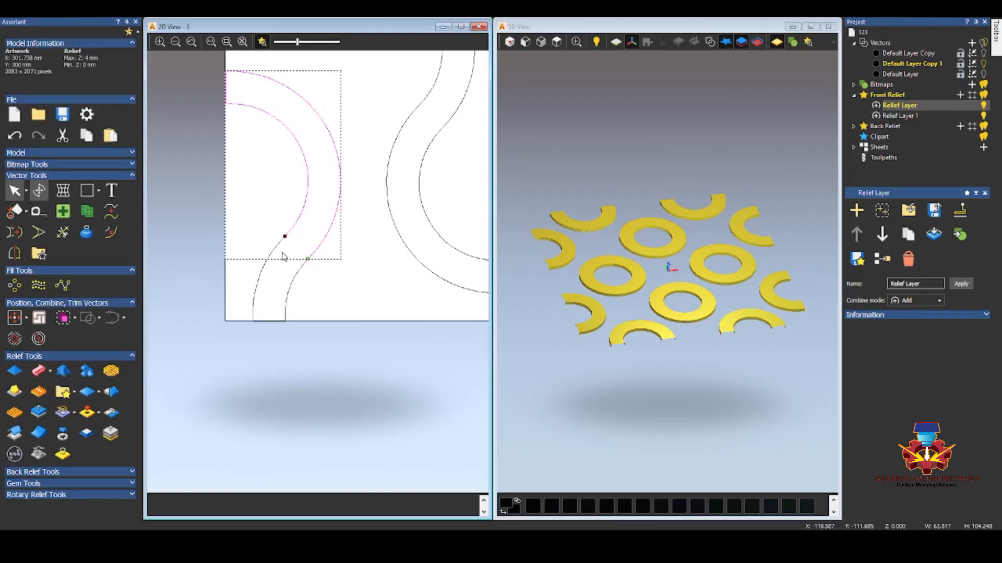
click(256, 206)
scroll(261, 233, down, 2)
click(339, 168)
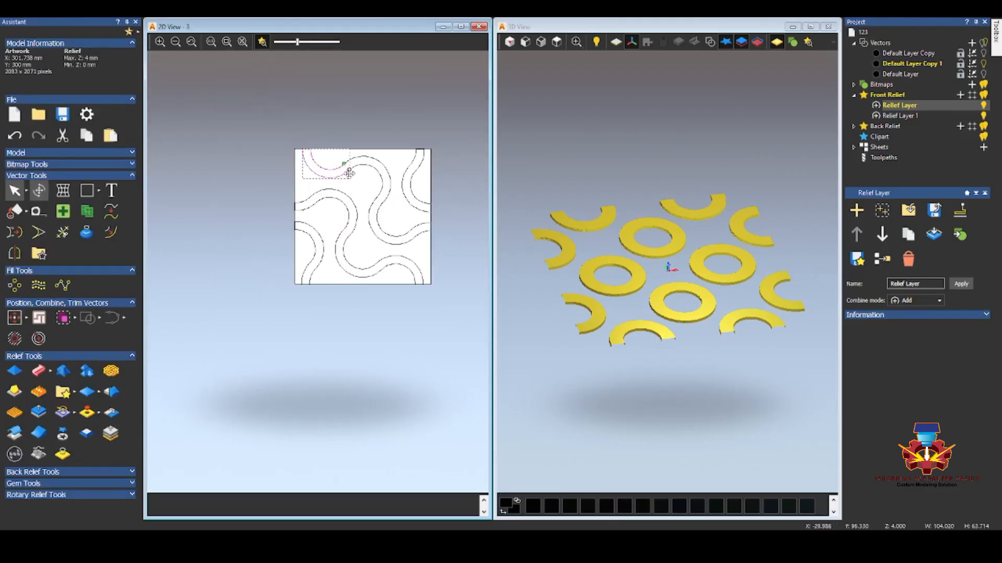
Step: Maximize the 2D view and check the end of the upper band's outer arc for overlapping segments with Trim Vectors
click(340, 144)
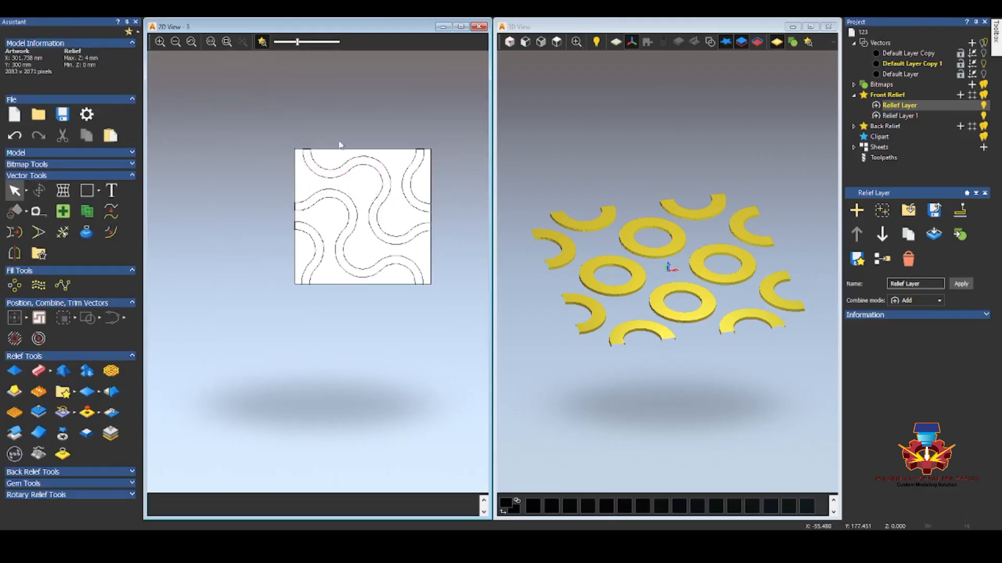
scroll(347, 164, up, 5)
double_click(339, 167)
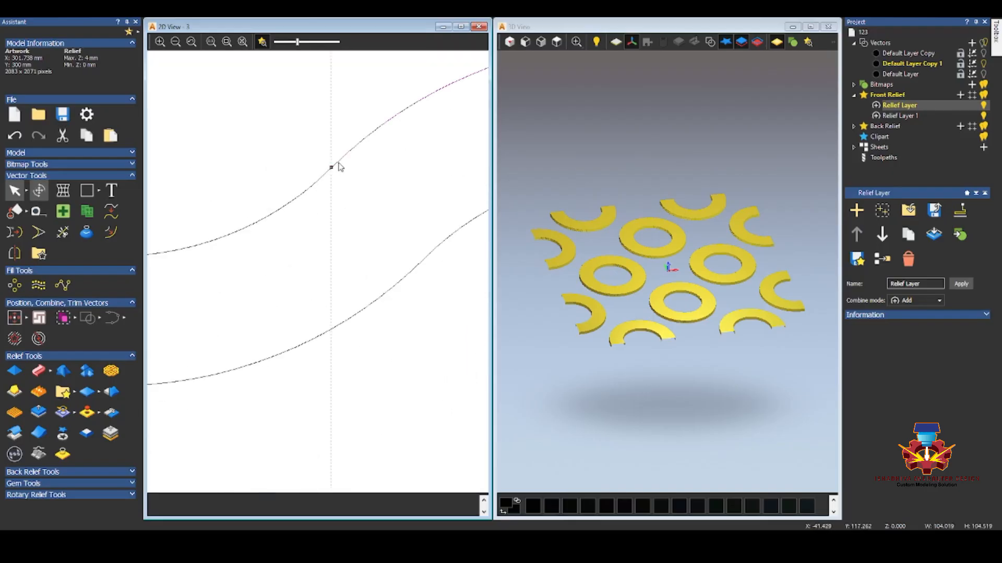
scroll(335, 165, up, 3)
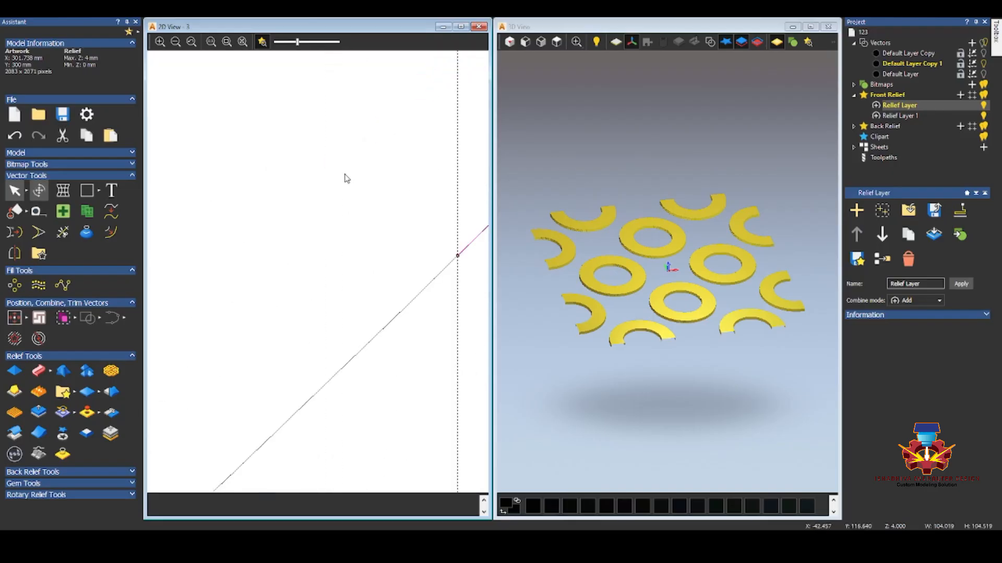
scroll(345, 210, down, 1)
click(461, 26)
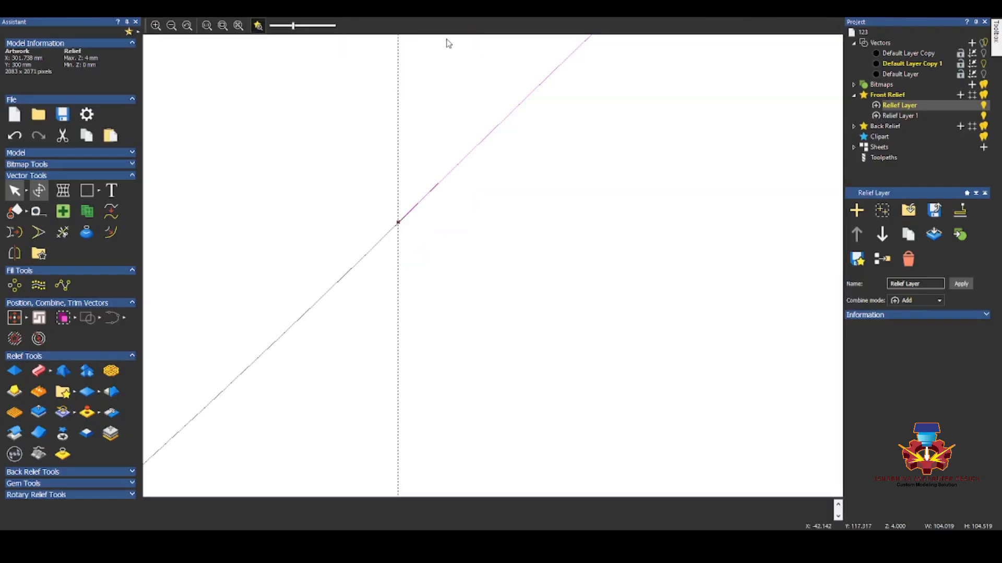
click(63, 232)
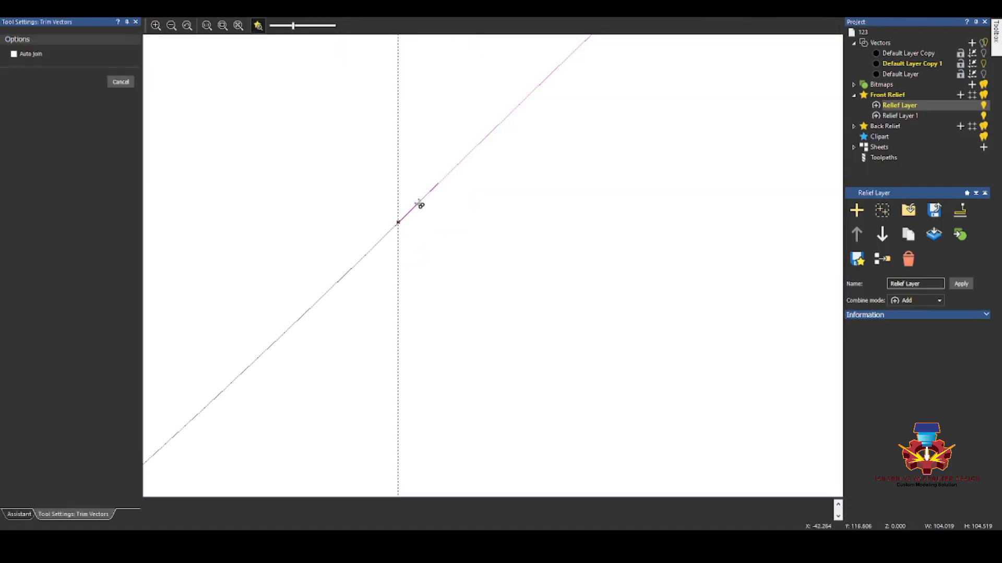
scroll(386, 206, down, 5)
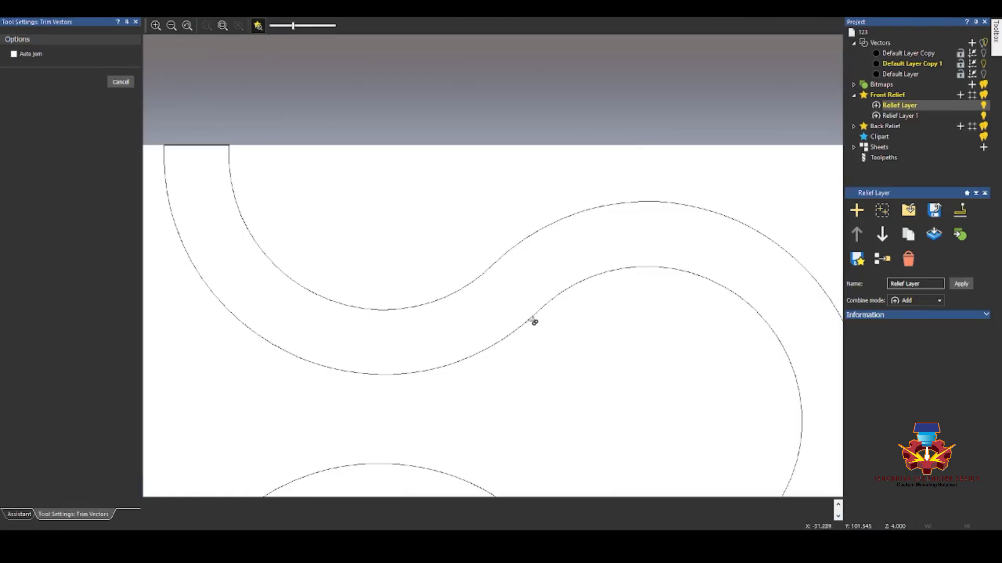
Step: Select the upper-left end piece of the band, examine its lower junction with Trim Vectors, and leave the tool
click(510, 338)
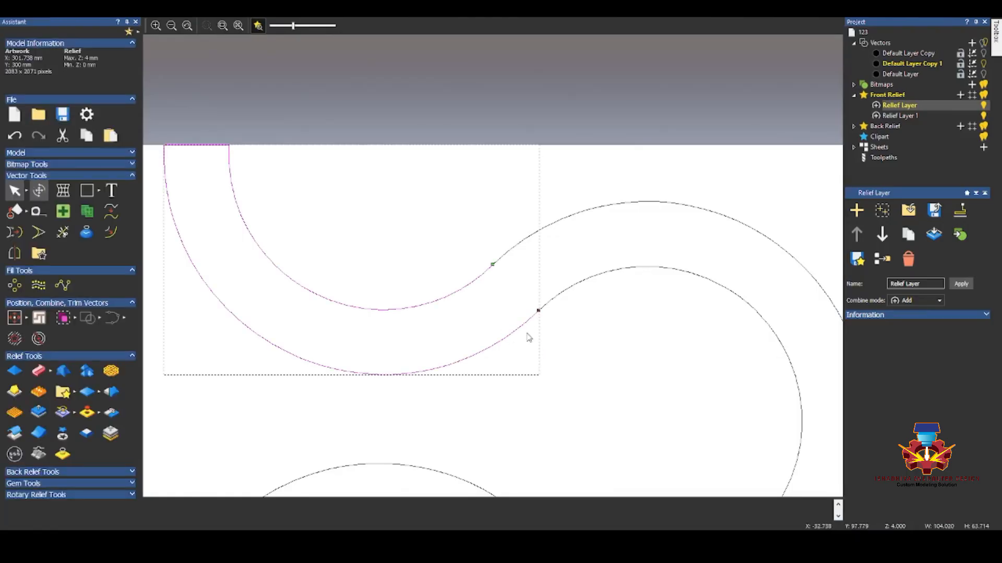
scroll(540, 319, up, 5)
scroll(566, 303, up, 3)
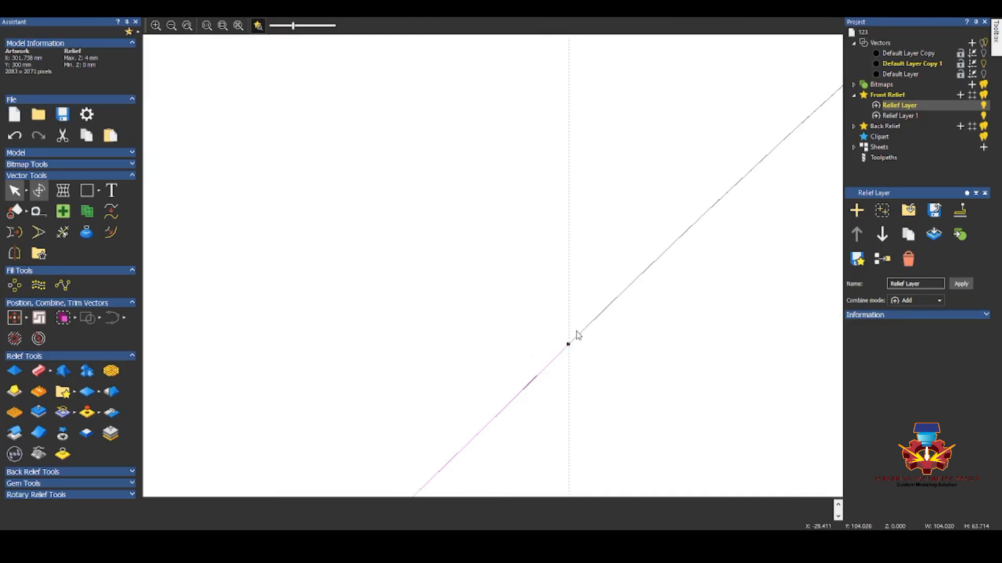
click(62, 232)
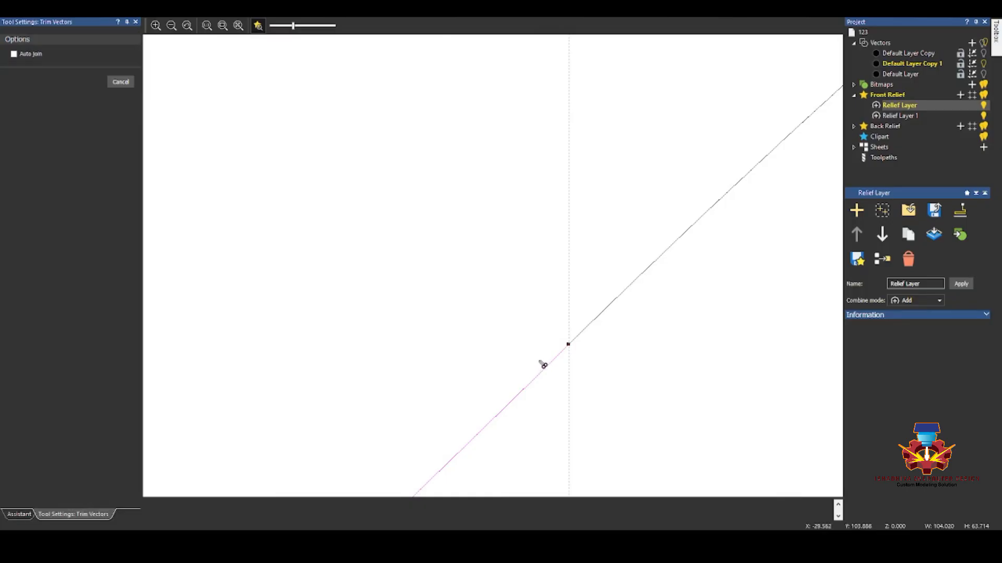
scroll(465, 270, down, 5)
scroll(461, 281, down, 5)
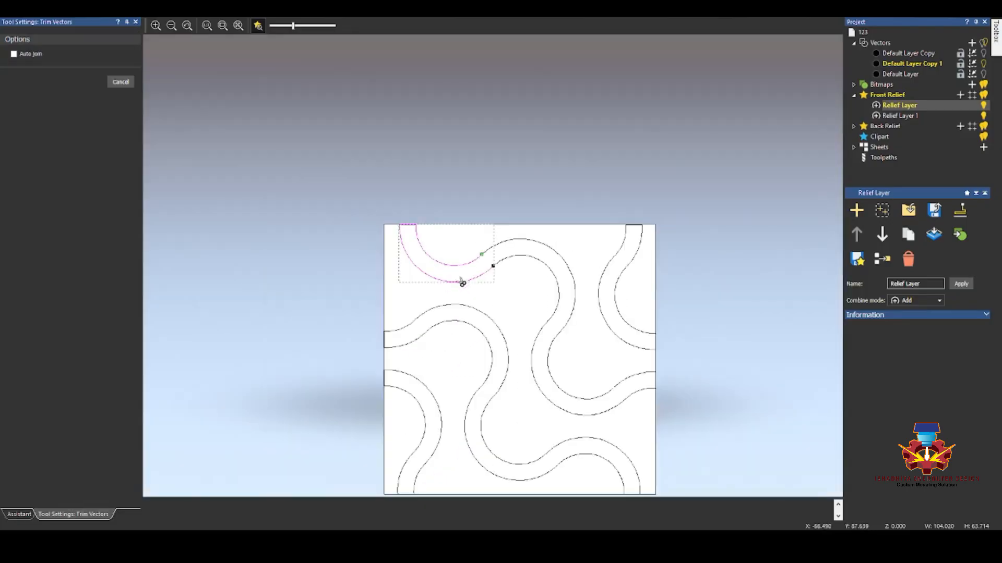
click(126, 84)
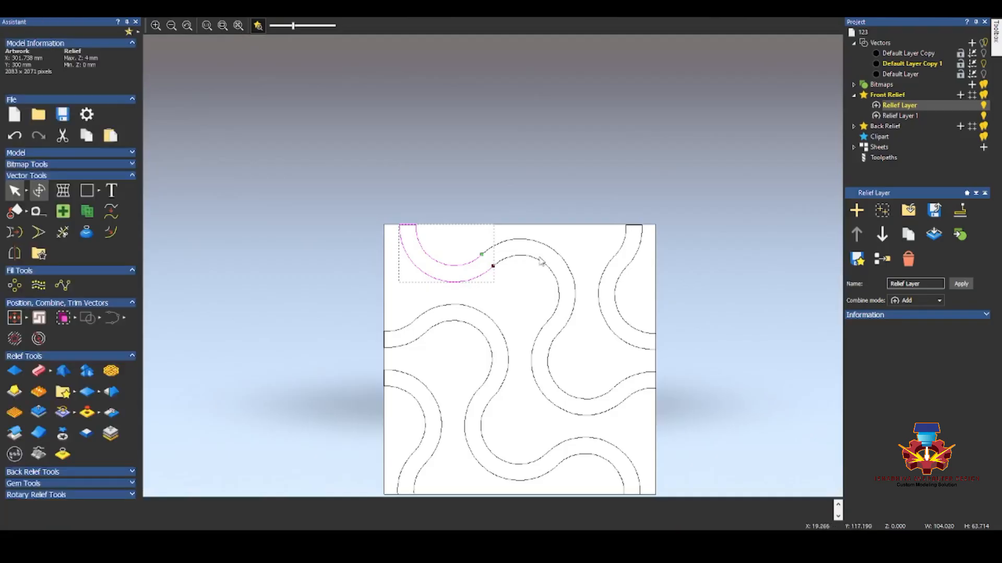
Step: Select the upper band's inner arc and examine its lower end point for an overlap, starting and leaving Trim Vectors
click(538, 265)
scroll(549, 327, up, 6)
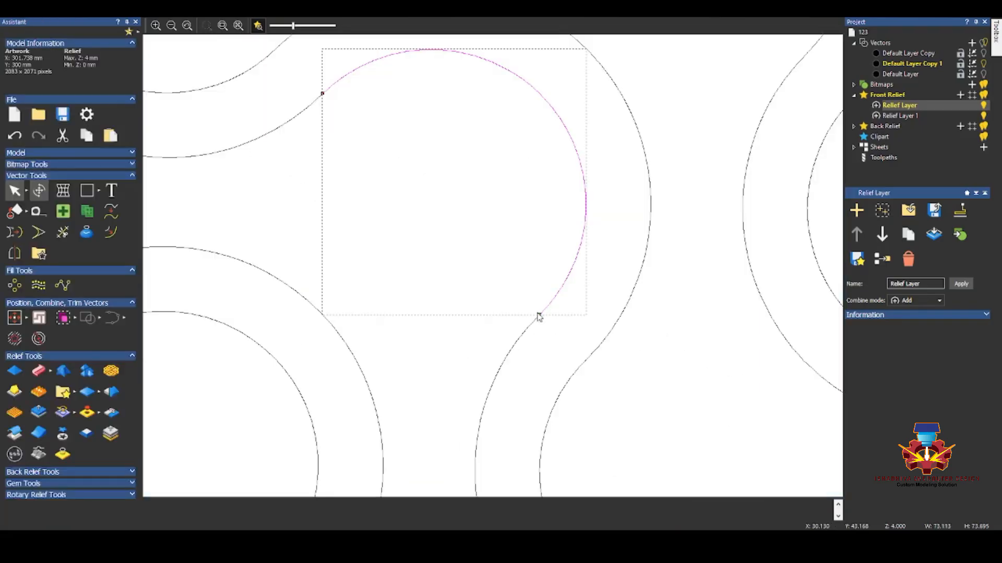
scroll(569, 336, up, 2)
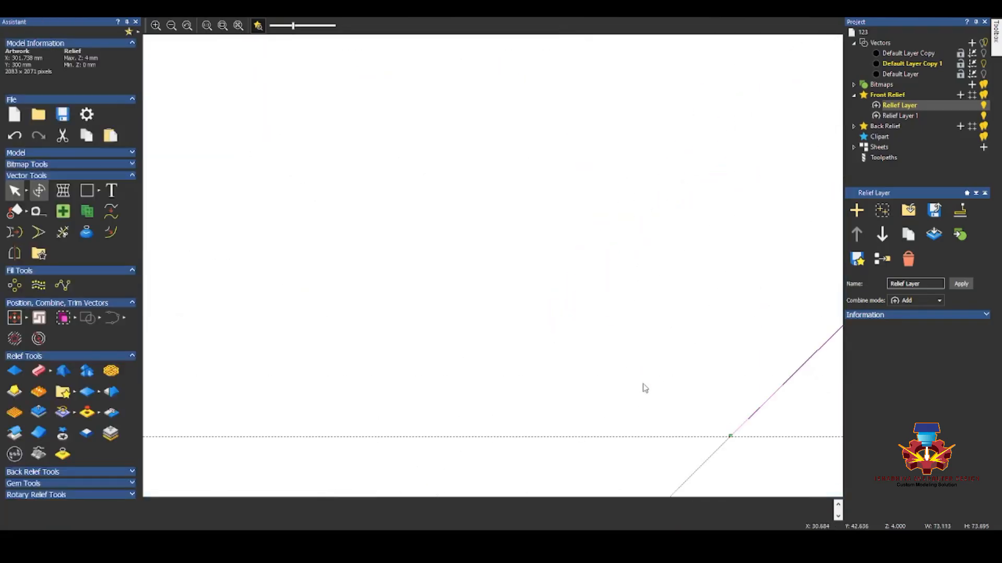
scroll(627, 346, down, 5)
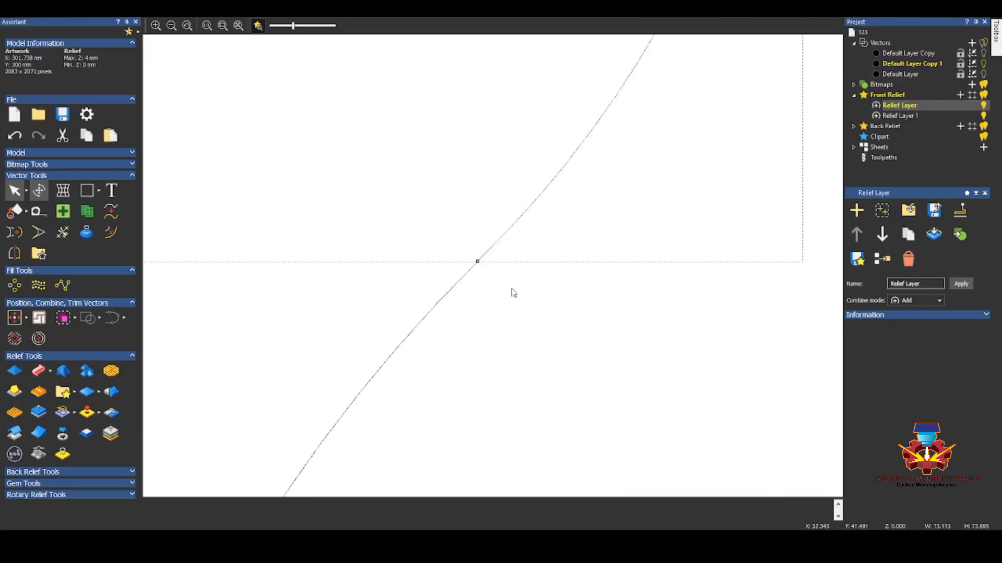
scroll(449, 277, down, 5)
scroll(450, 277, up, 4)
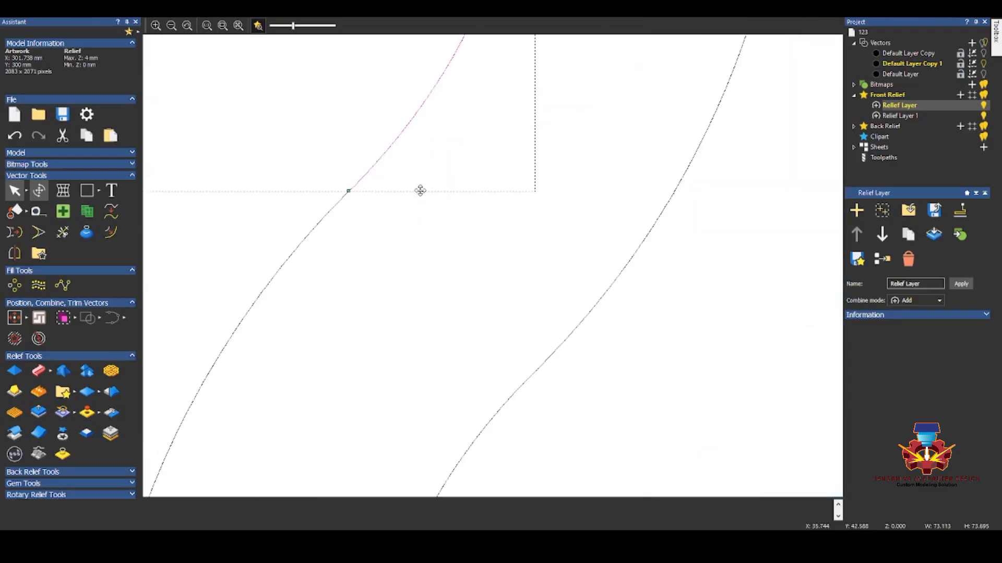
scroll(419, 192, up, 1)
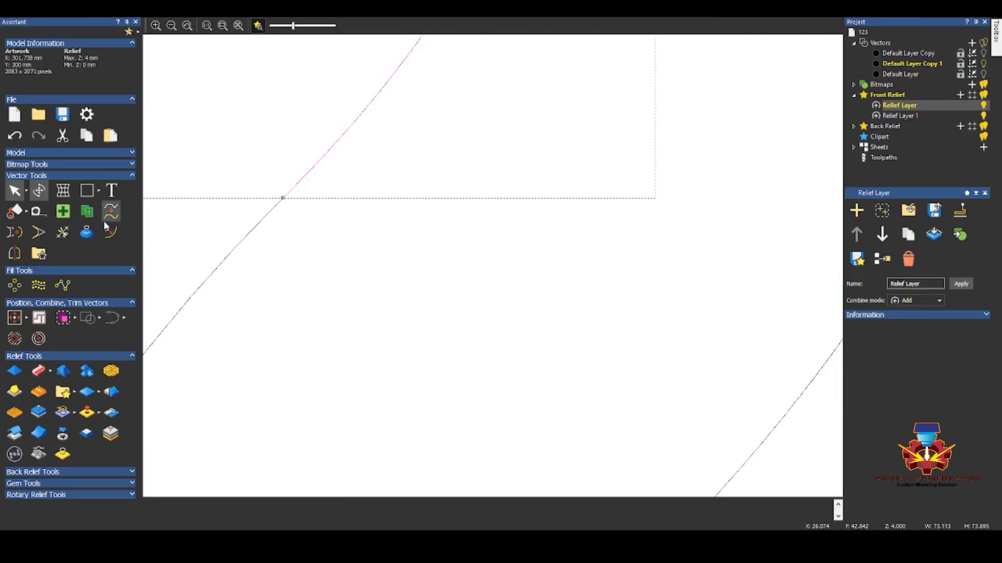
click(63, 232)
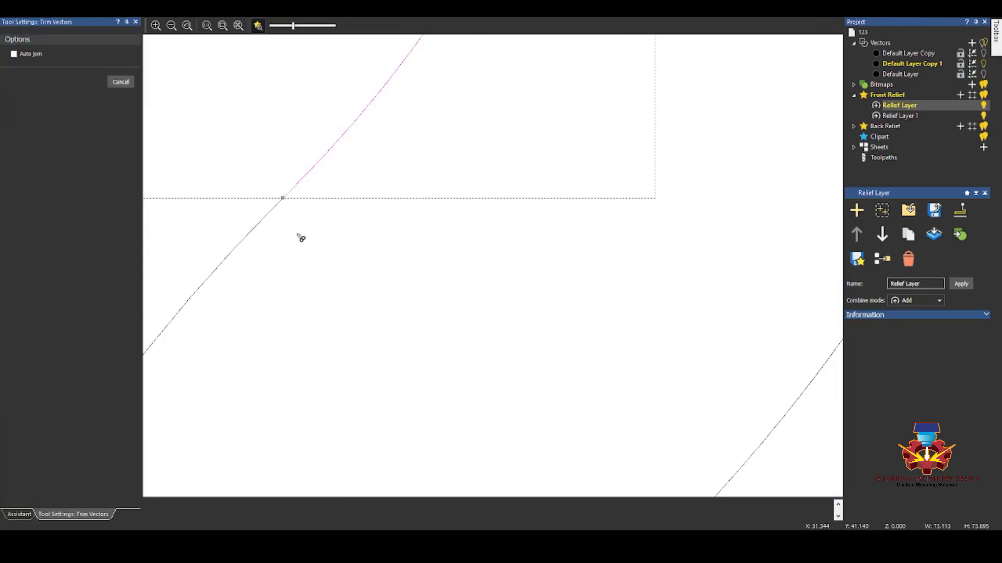
click(121, 82)
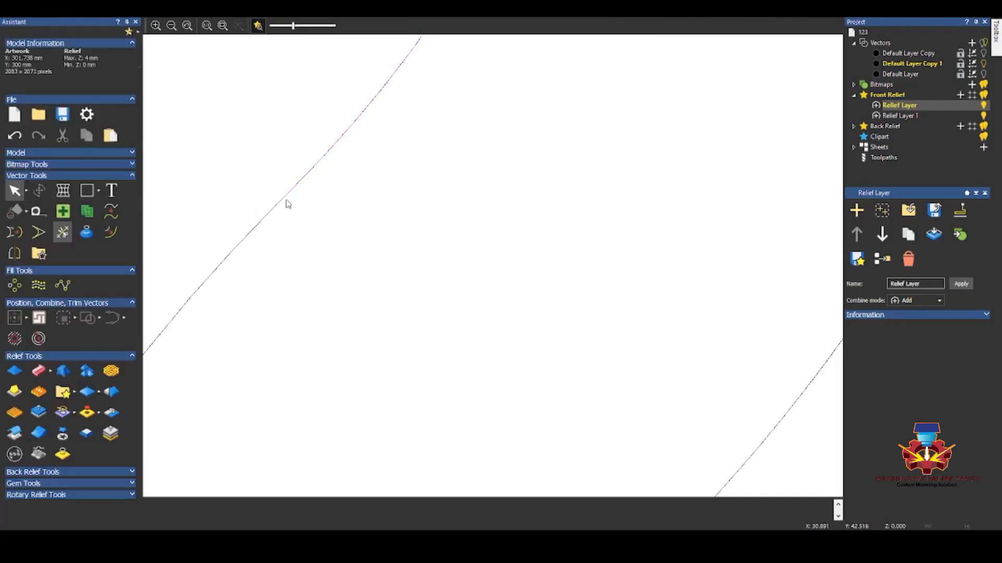
scroll(292, 199, up, 4)
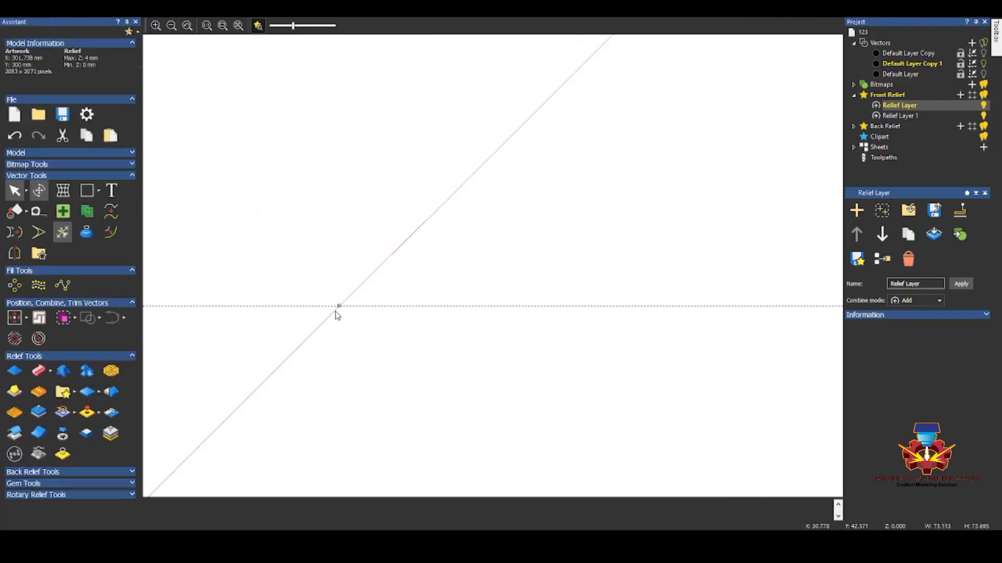
scroll(334, 312, down, 2)
scroll(315, 303, down, 3)
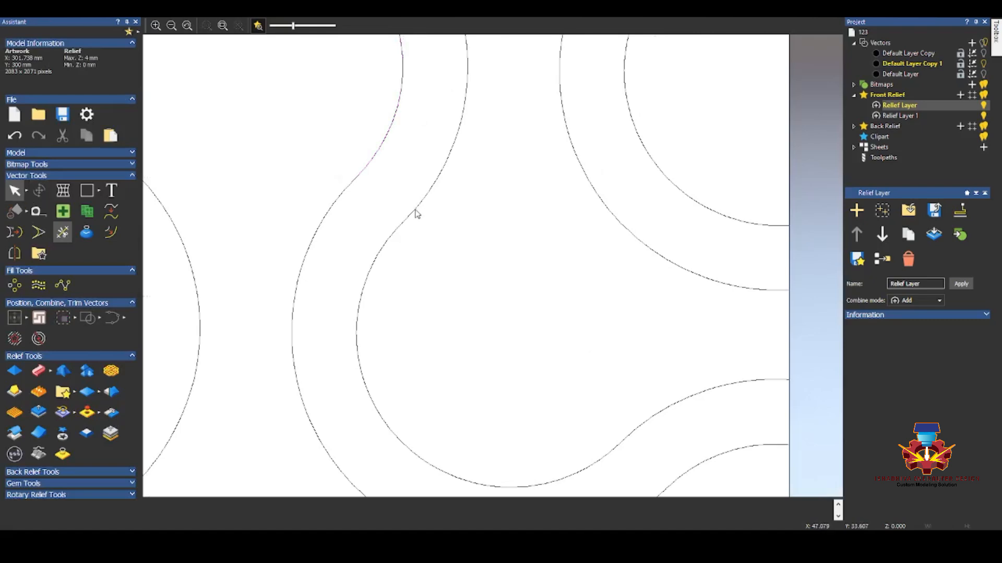
Step: Check the outer arc's junction above the right-hand bend for overlapping ends with Trim Vectors and leave the tool
scroll(401, 220, up, 5)
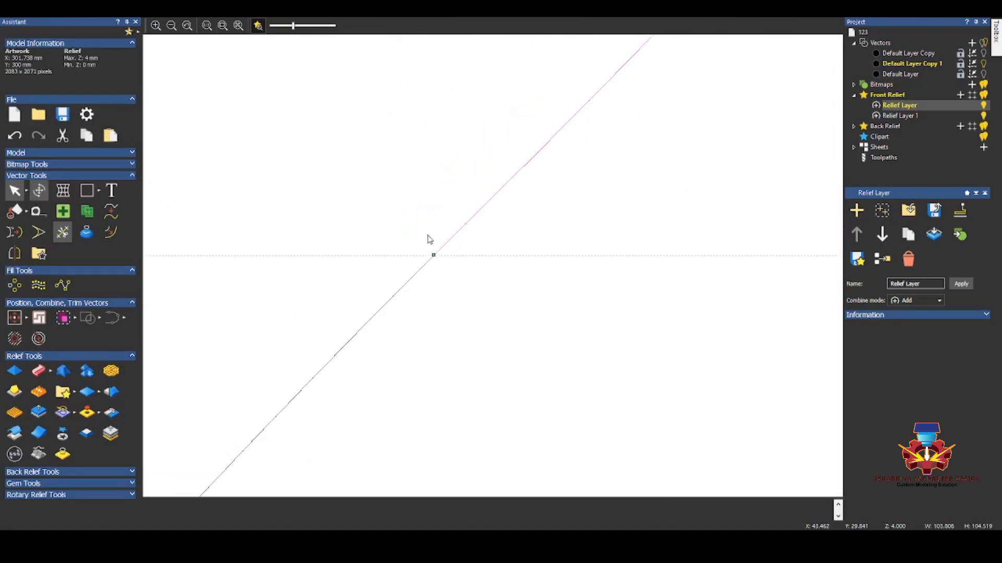
scroll(447, 242, up, 3)
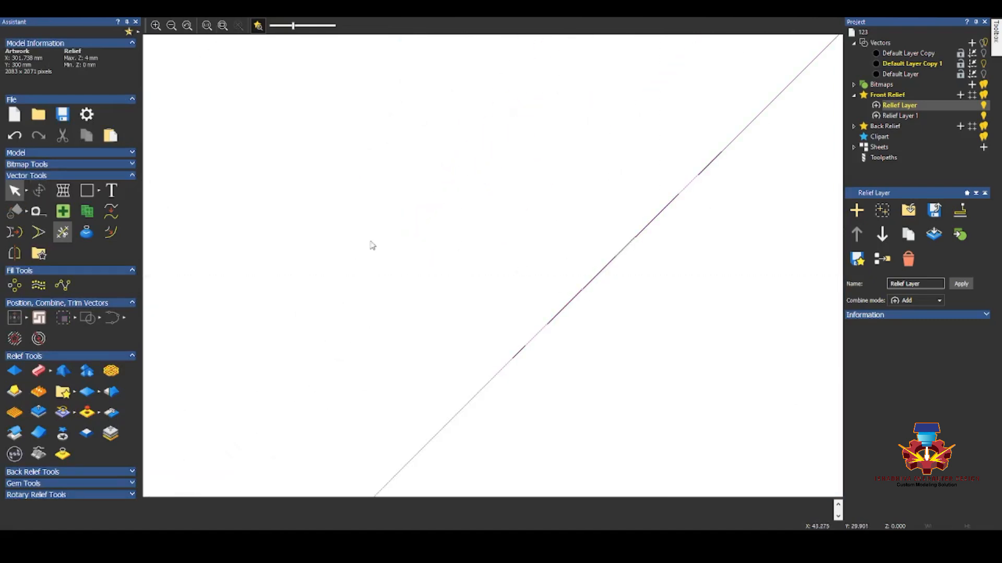
click(63, 232)
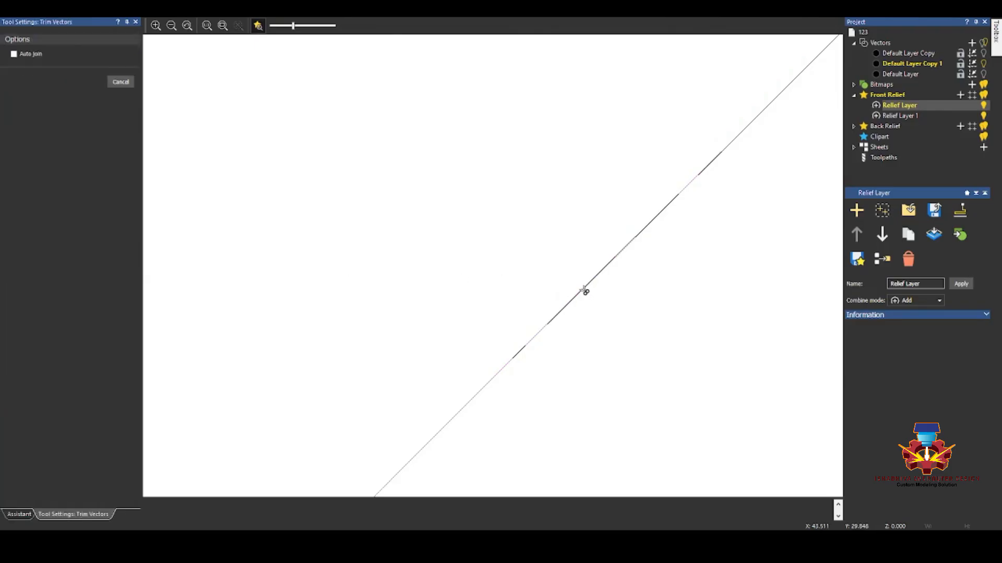
scroll(546, 291, down, 8)
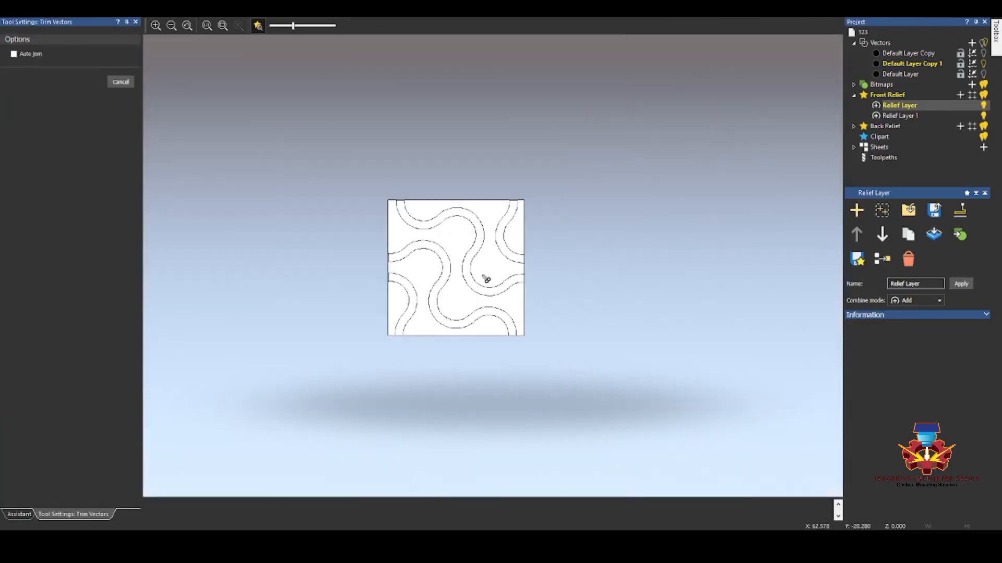
key(Escape)
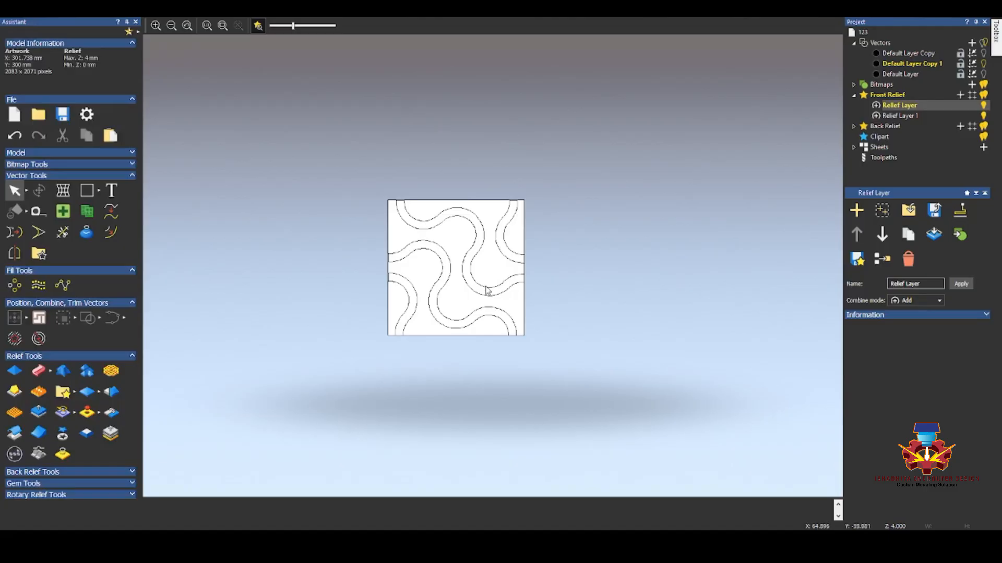
Step: Select the inner arc of the right-hand bend and check its end point near the right edge with Trim Vectors
click(486, 291)
scroll(505, 283, up, 6)
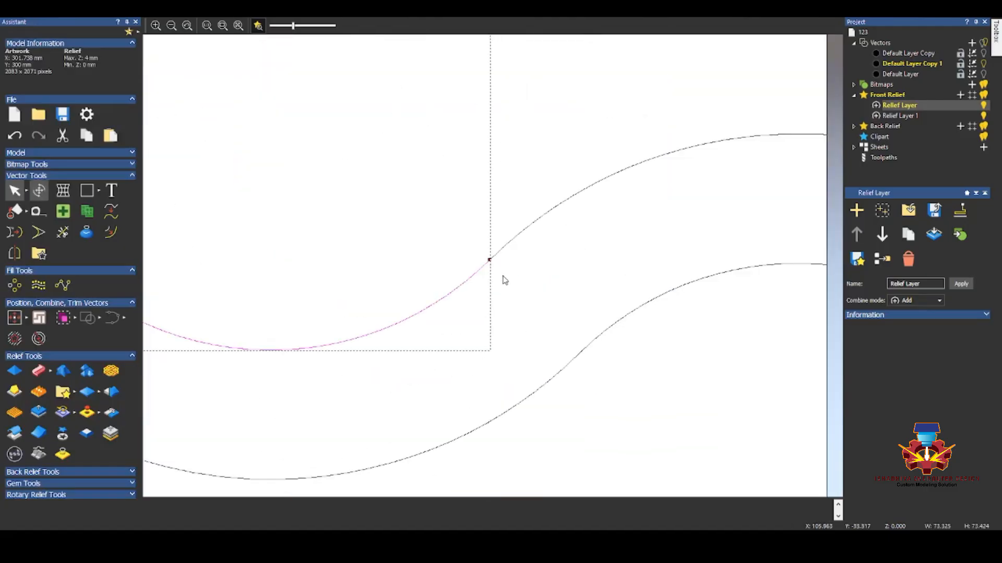
scroll(505, 280, up, 6)
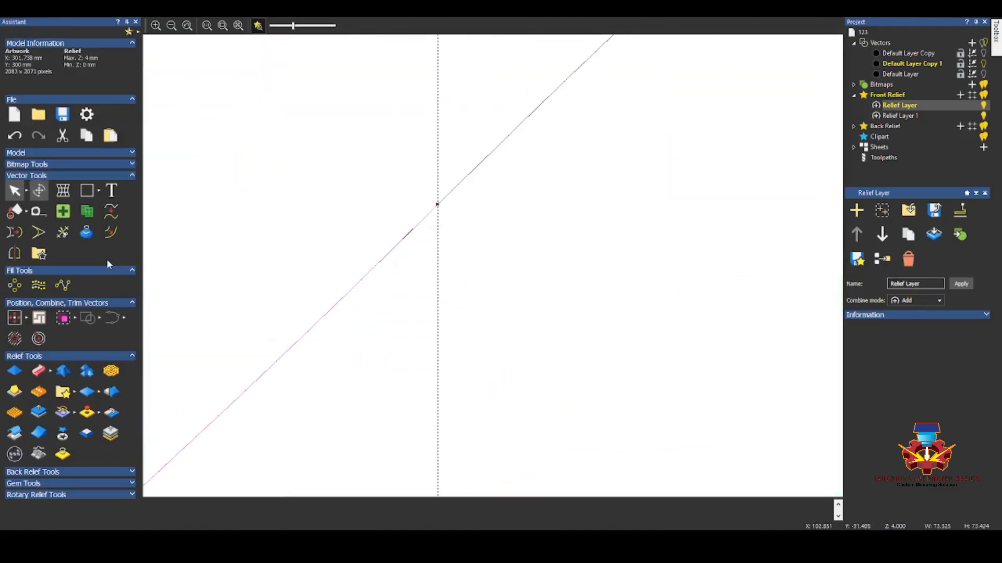
click(63, 232)
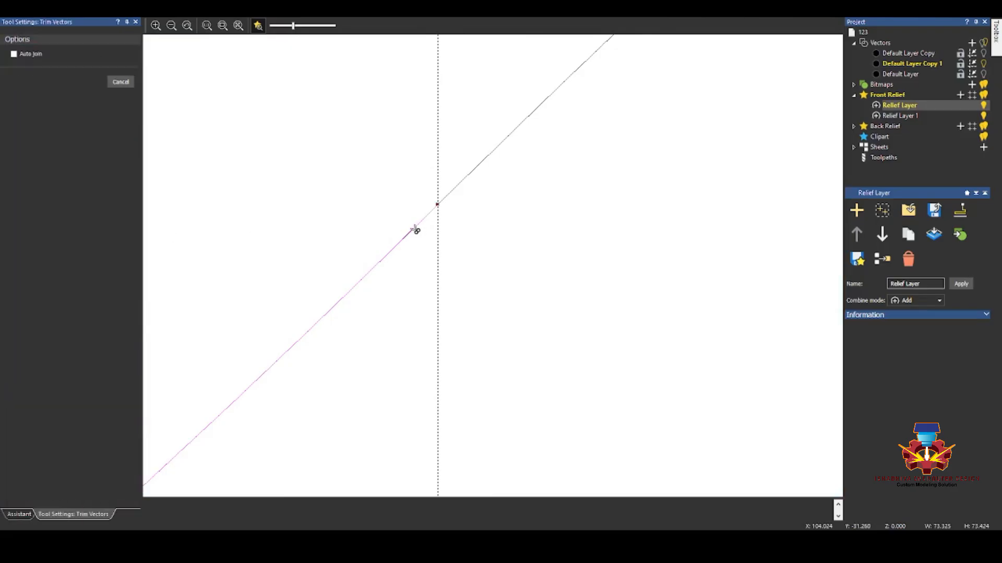
Step: Examine the outer curve's junction near the artwork's right edge for overlapping segments and leave Trim Vectors
scroll(383, 234, down, 6)
scroll(542, 304, up, 5)
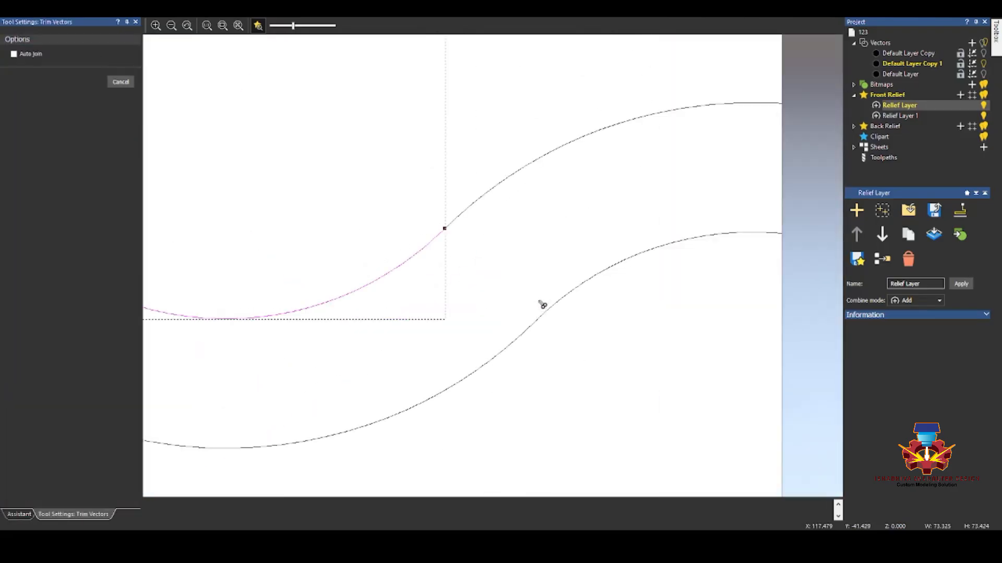
scroll(544, 325, up, 3)
scroll(595, 271, up, 2)
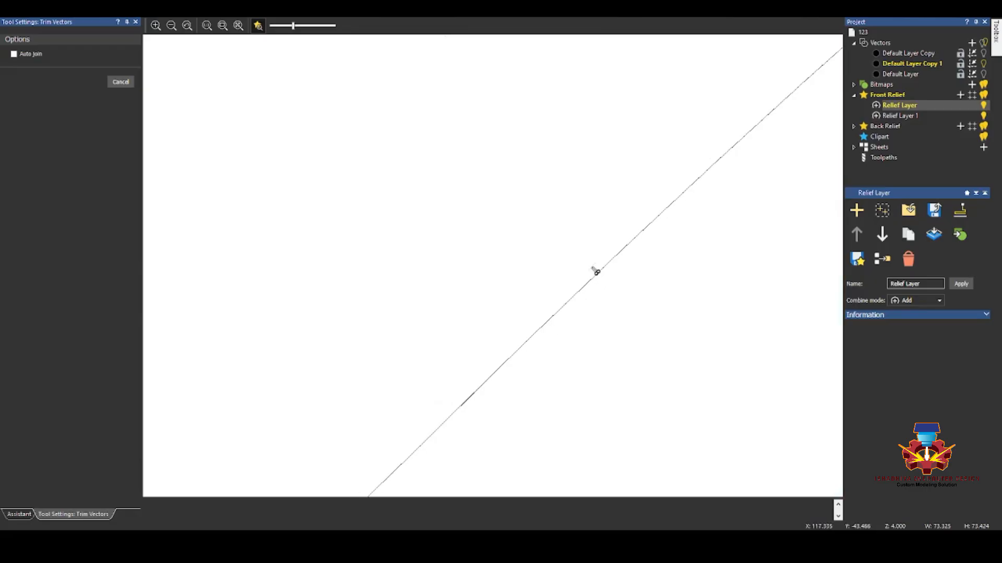
scroll(466, 401, up, 1)
scroll(604, 356, down, 2)
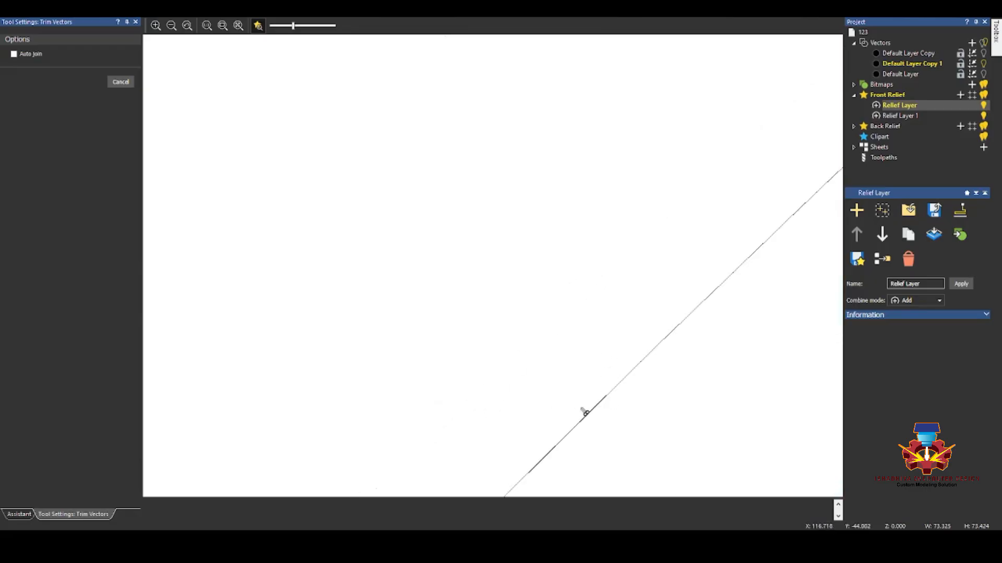
scroll(572, 440, up, 2)
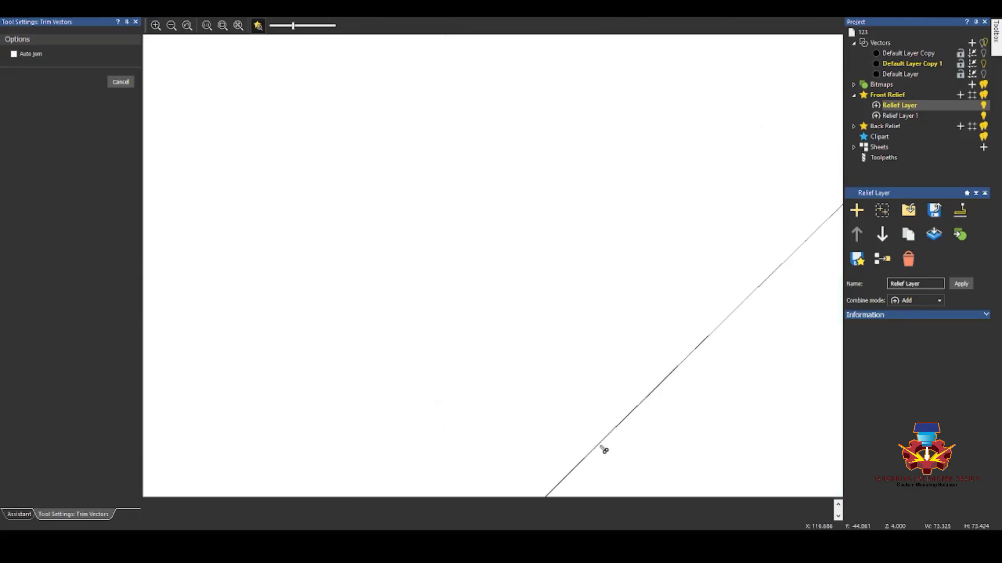
scroll(597, 313, down, 6)
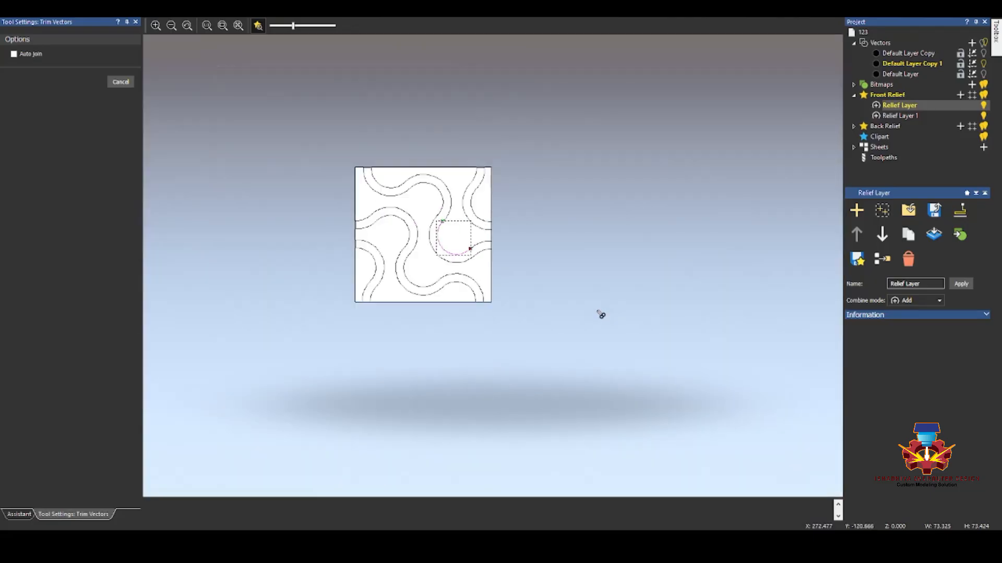
click(121, 82)
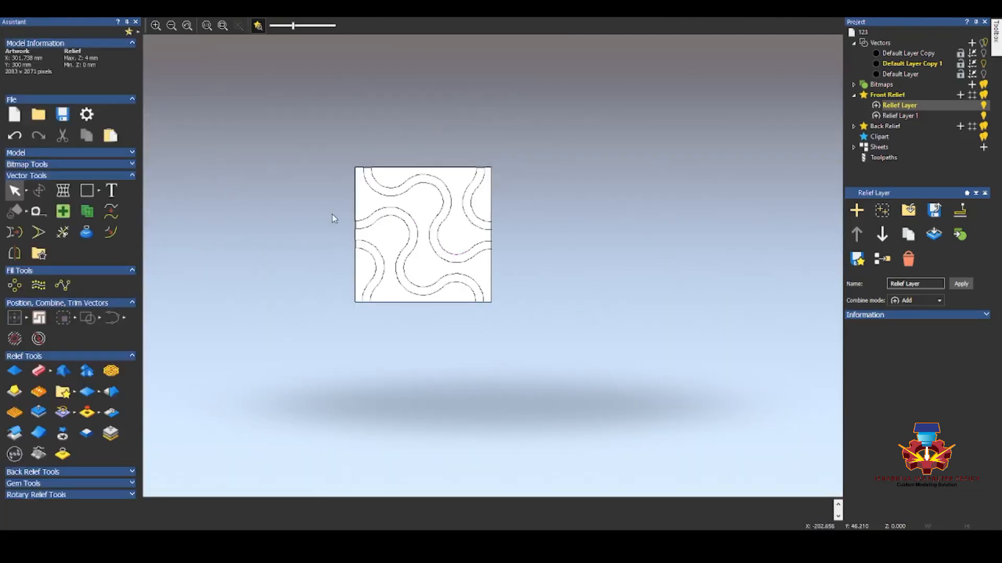
Step: Select the middle band's end piece at the artwork's left edge and check both its end points with Trim Vectors, leaving the tool
click(369, 228)
scroll(371, 215, up, 5)
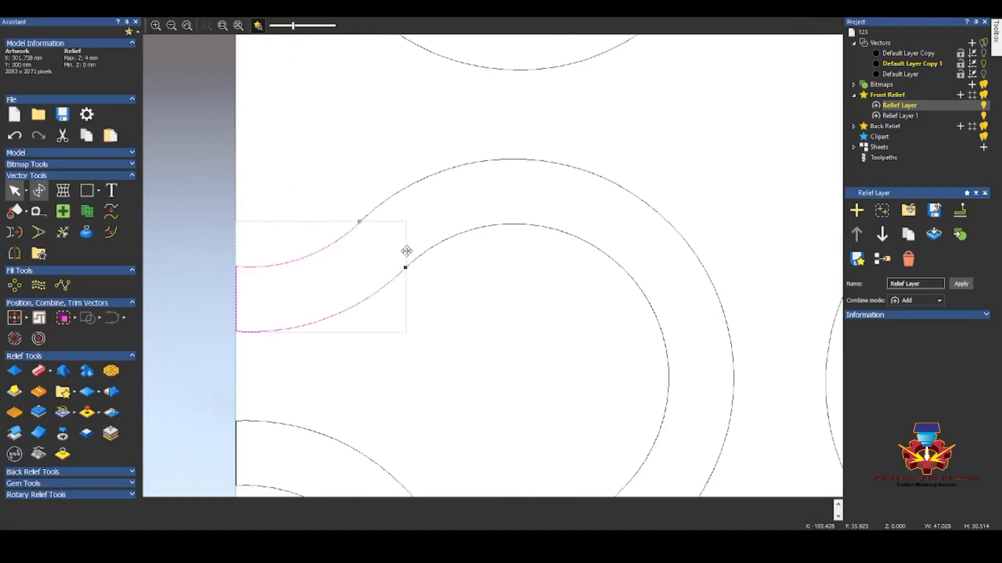
scroll(189, 139, up, 4)
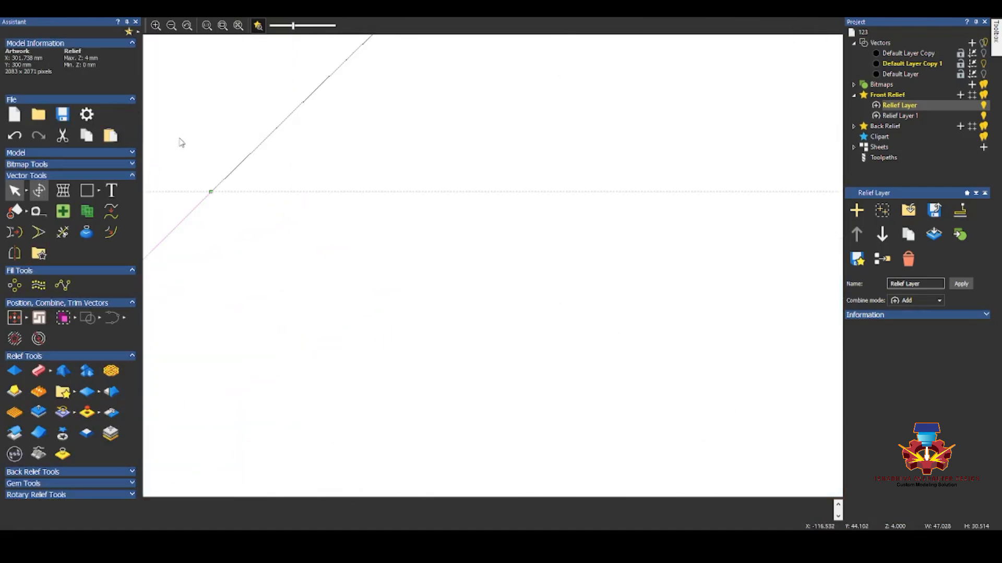
click(63, 232)
scroll(273, 239, down, 6)
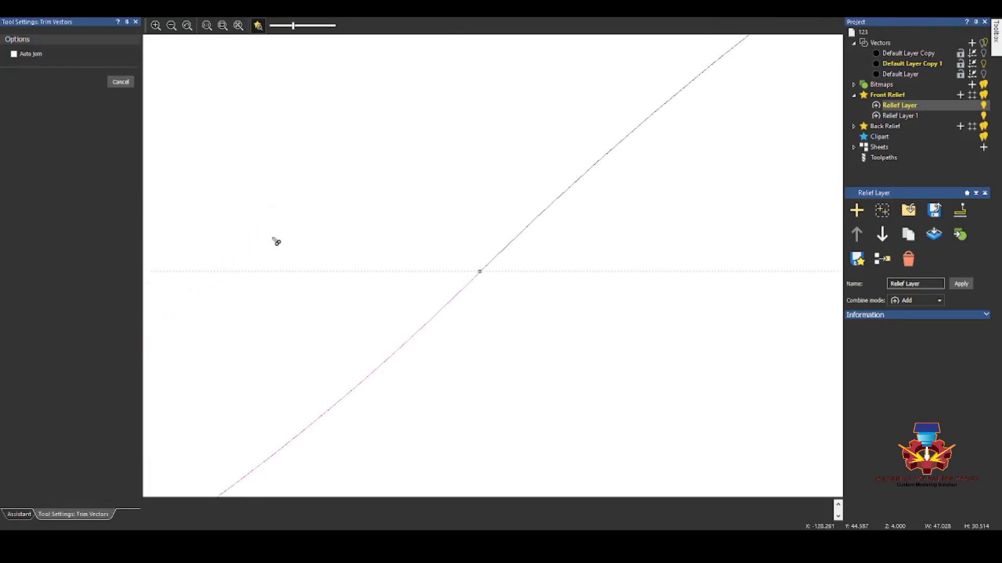
scroll(441, 238, up, 3)
scroll(443, 217, up, 3)
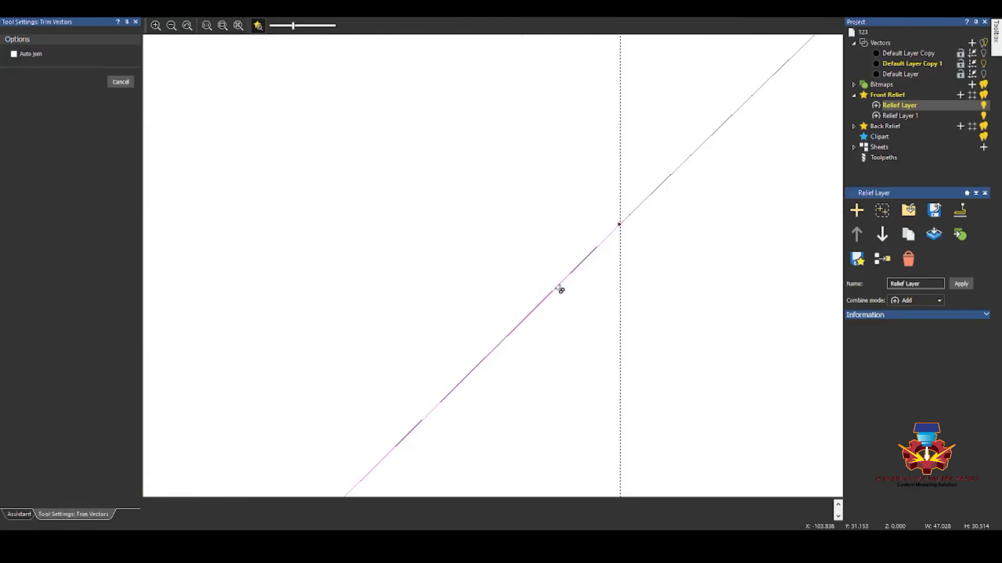
scroll(373, 273, down, 5)
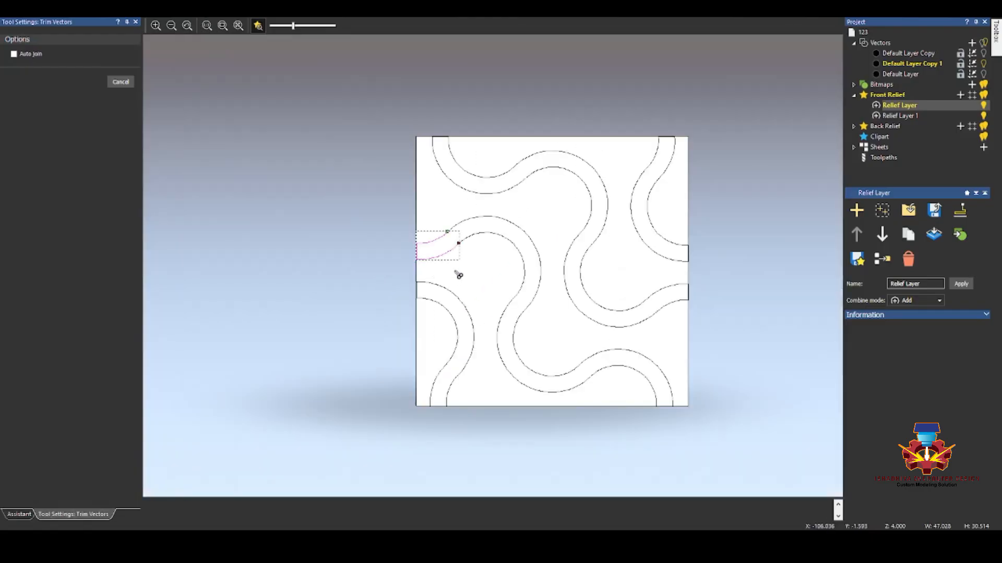
click(111, 85)
Step: Select the two arcs of the left-centre bend and check the inner curve's lower junction for overlaps with Trim Vectors
click(479, 219)
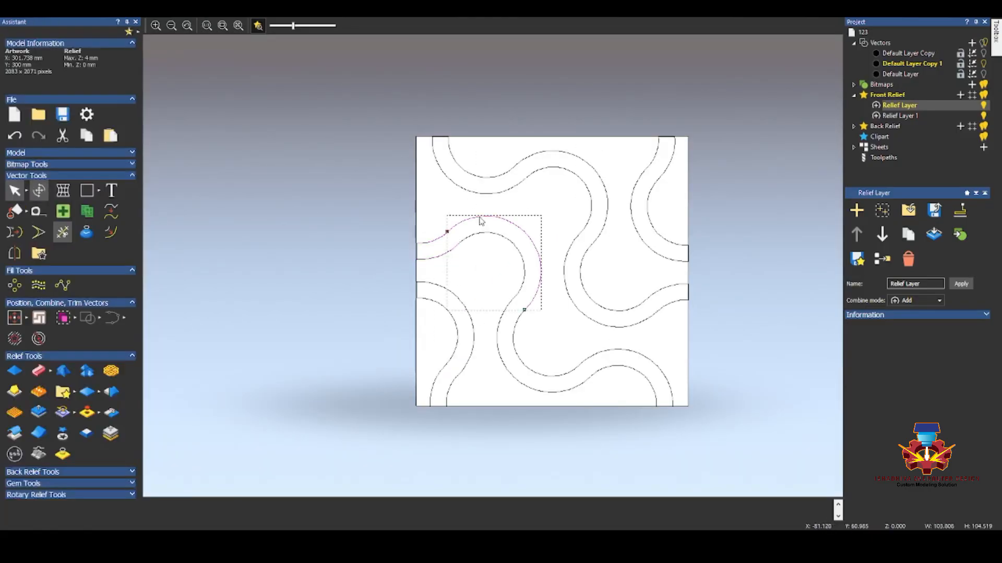
scroll(518, 308, up, 5)
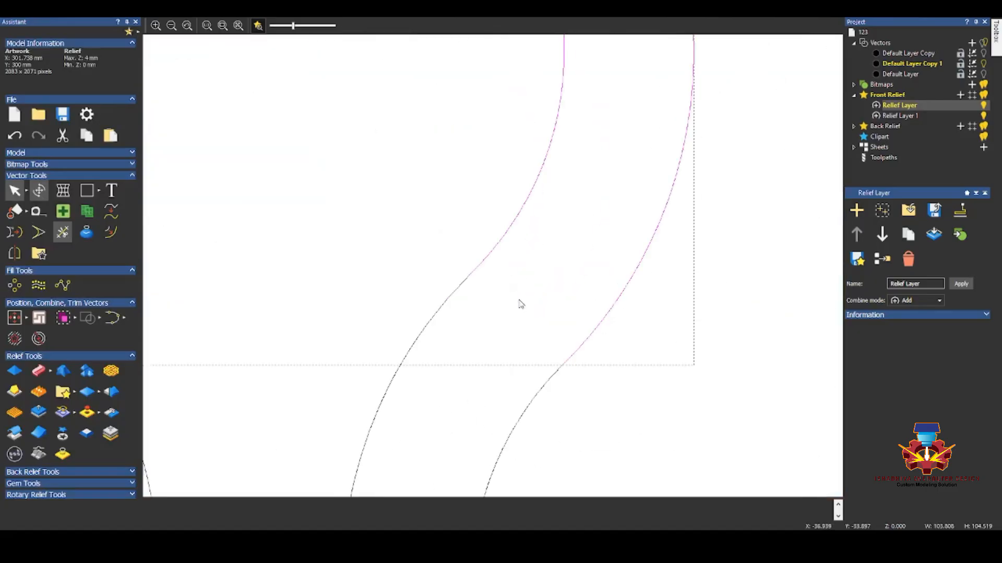
click(45, 233)
scroll(467, 295, up, 3)
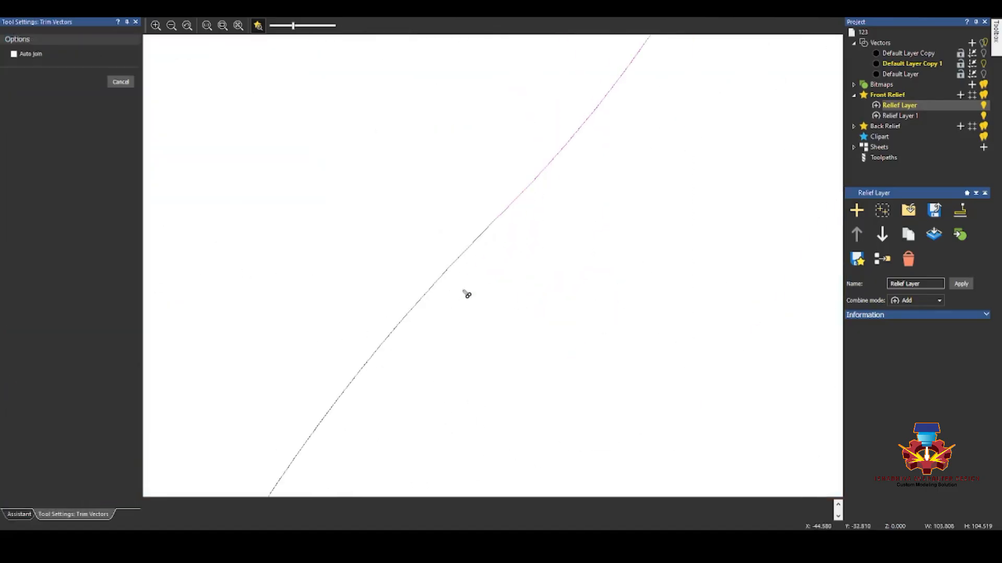
scroll(498, 224, up, 3)
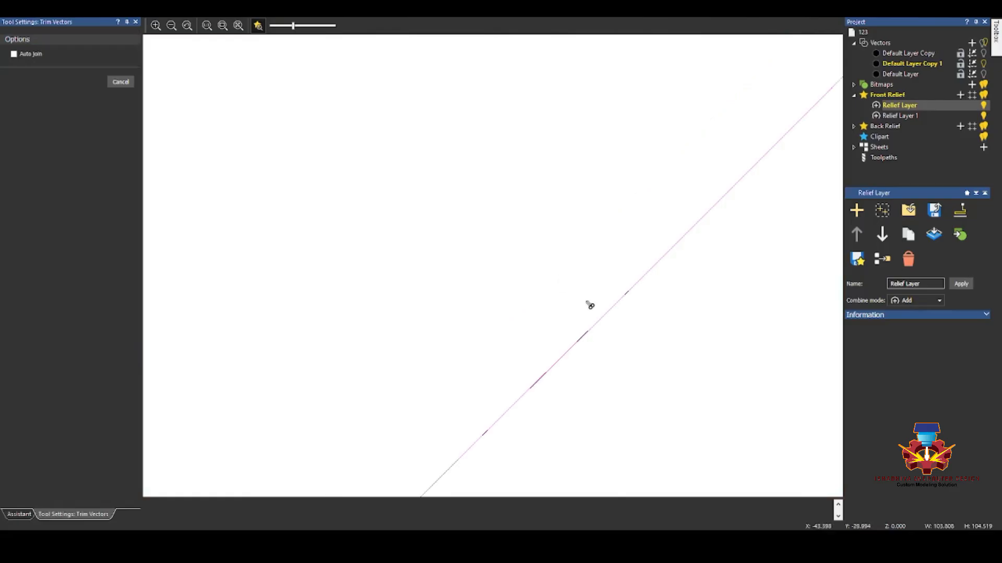
scroll(519, 324, down, 6)
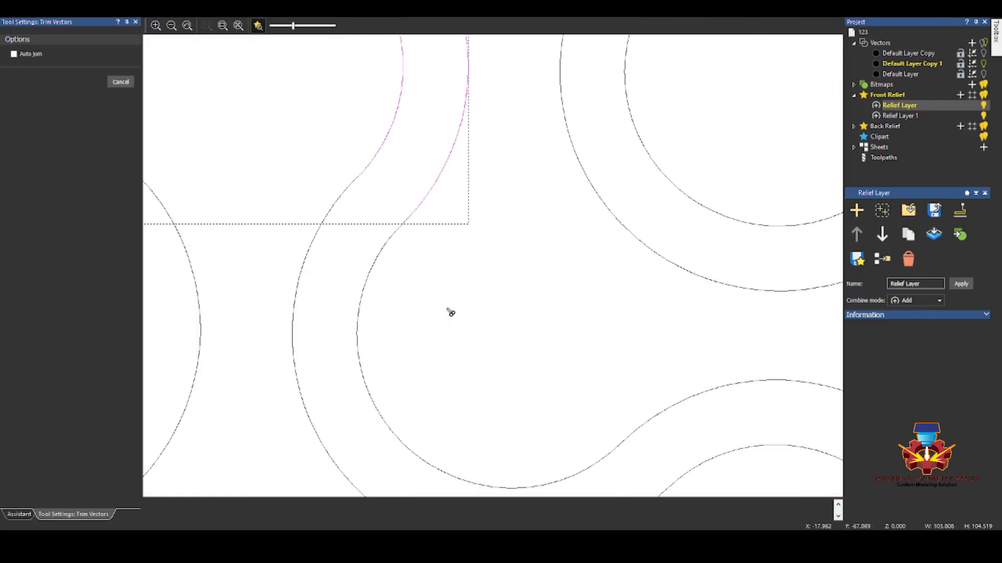
Step: Examine the outer curve's lower junction of the left-centre bend for overlapping ends and leave Trim Vectors
scroll(425, 240, up, 3)
scroll(425, 240, up, 4)
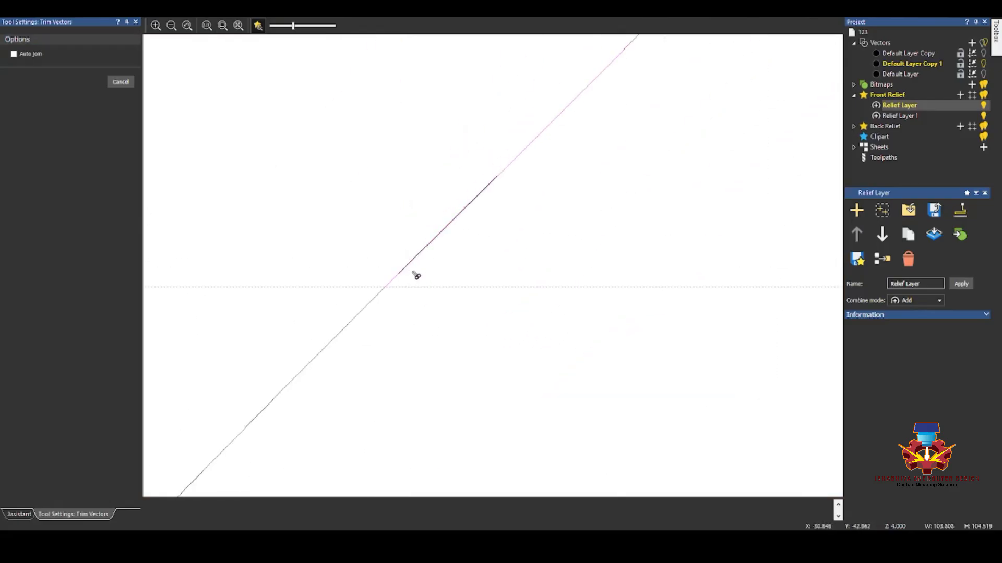
scroll(481, 277, down, 6)
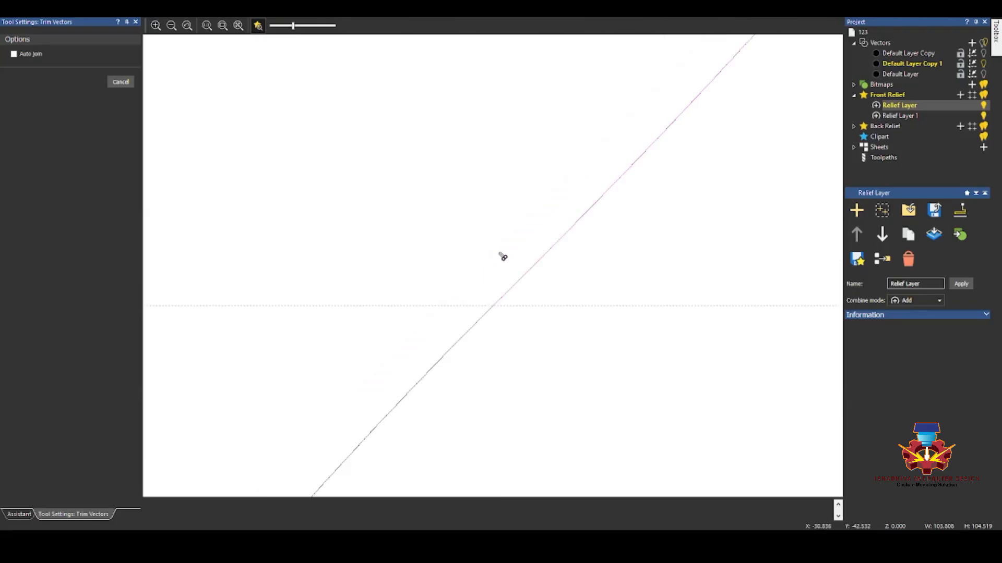
click(121, 82)
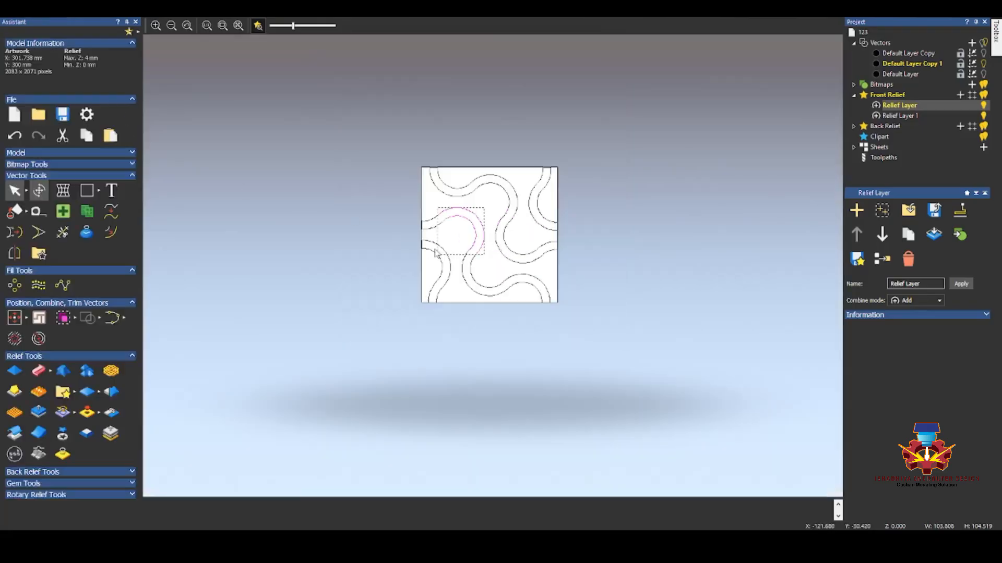
Step: Select the arcs of the bottom-centre bend and check the inner arc's right-hand junction for overlaps with Trim Vectors
click(476, 285)
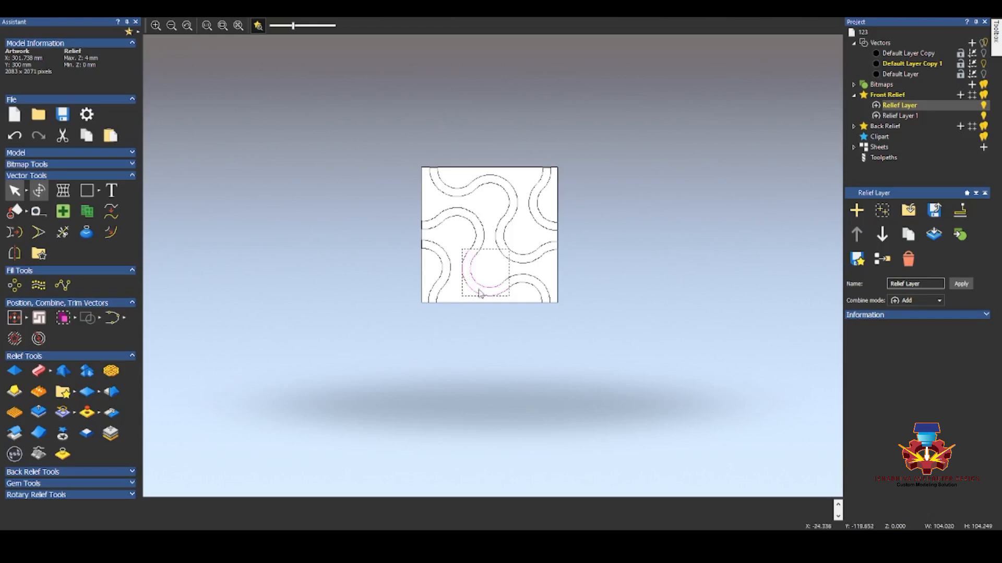
scroll(480, 286, up, 4)
scroll(510, 288, up, 4)
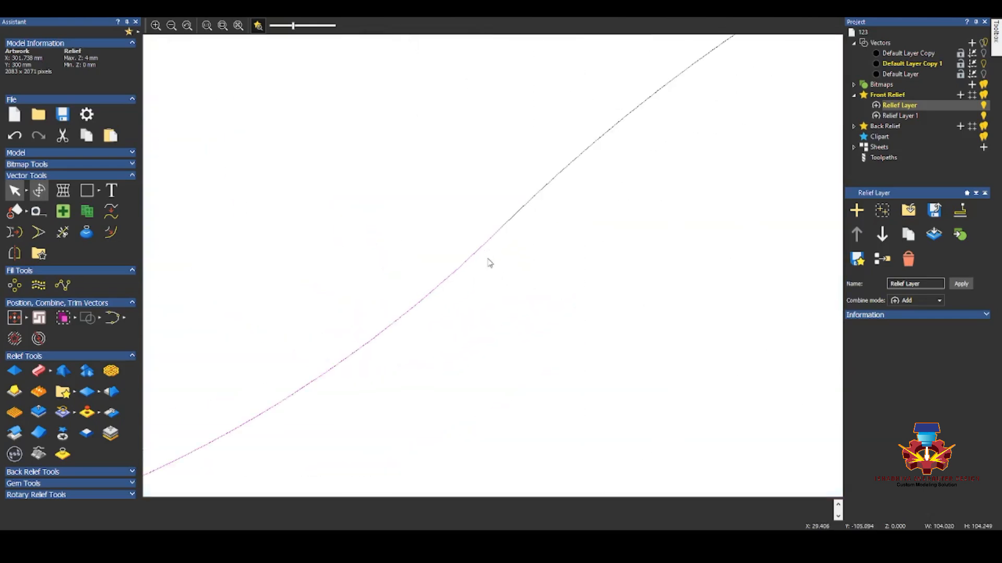
click(62, 232)
scroll(500, 240, up, 2)
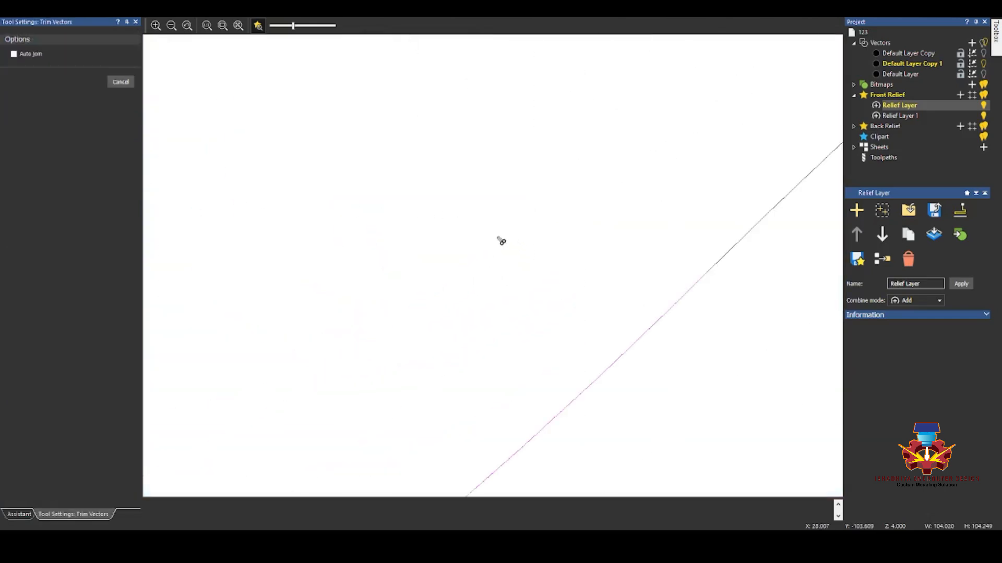
scroll(694, 283, up, 2)
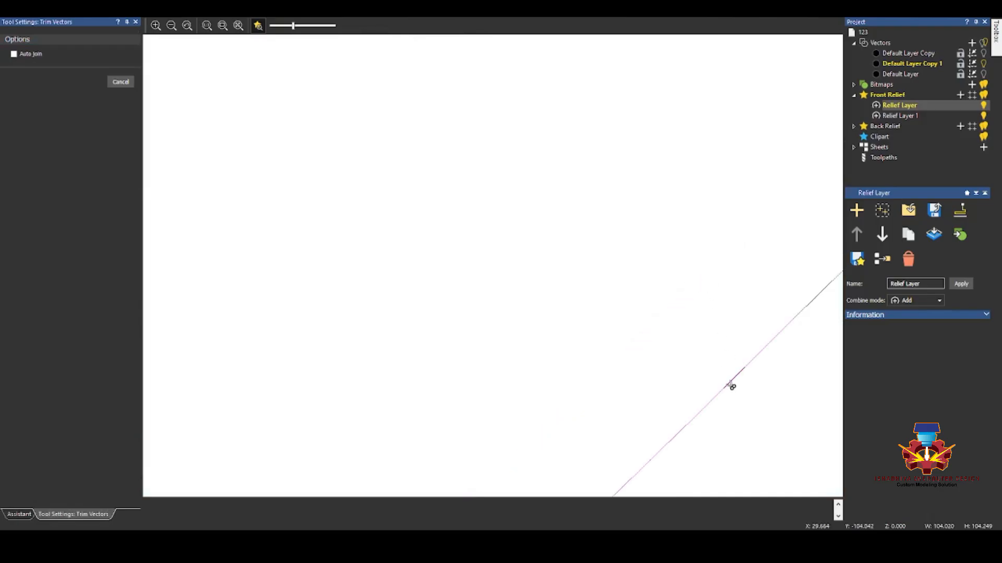
scroll(474, 302, down, 5)
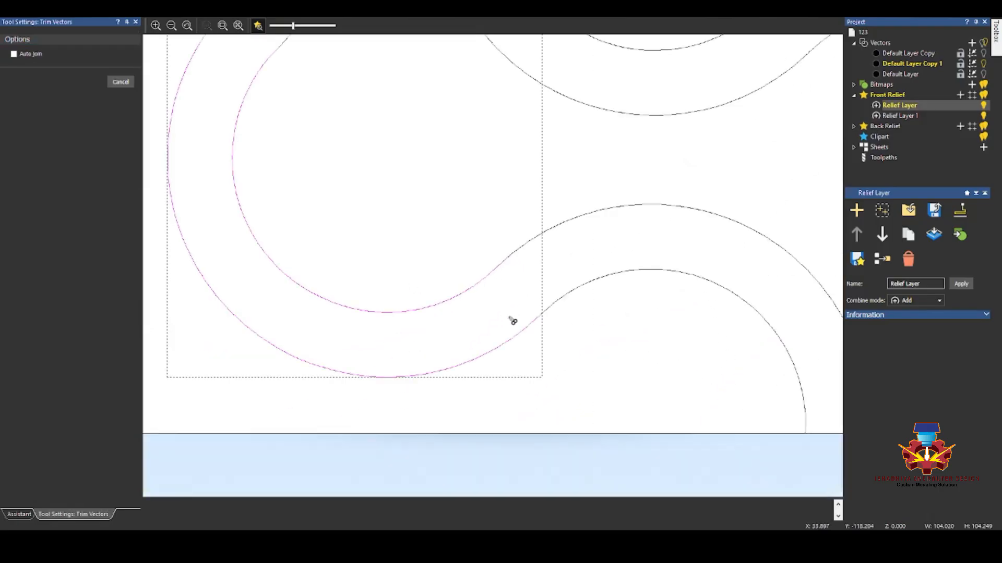
Step: Examine the outer arc's right-hand junction of the bottom-centre bend and leave Trim Vectors
scroll(512, 319, up, 4)
scroll(542, 313, up, 4)
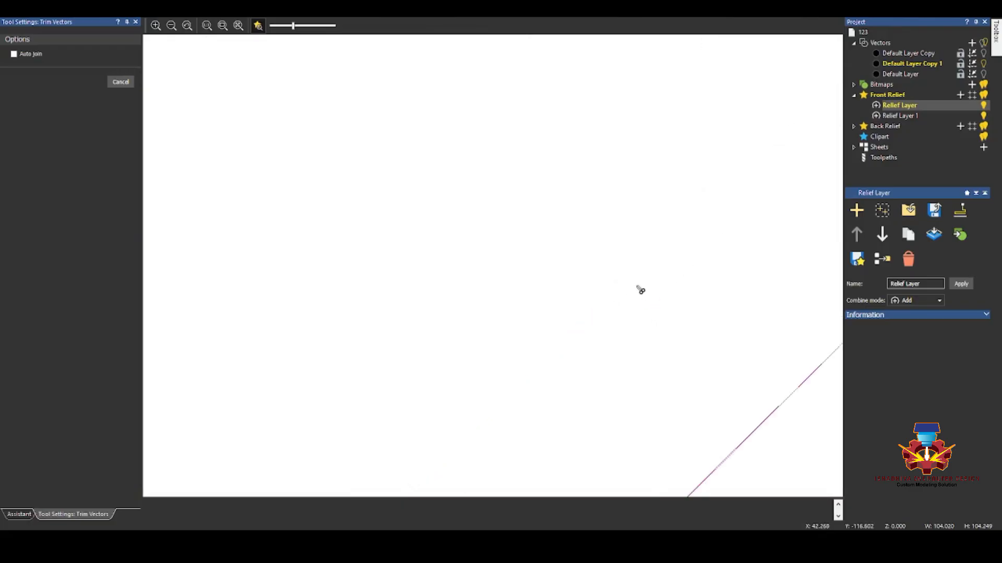
scroll(399, 342, down, 6)
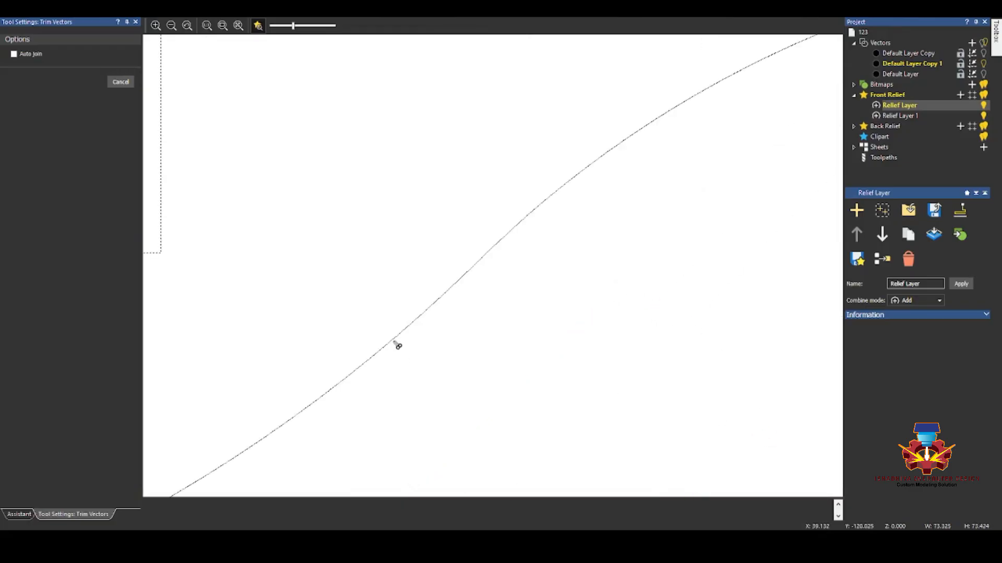
click(121, 82)
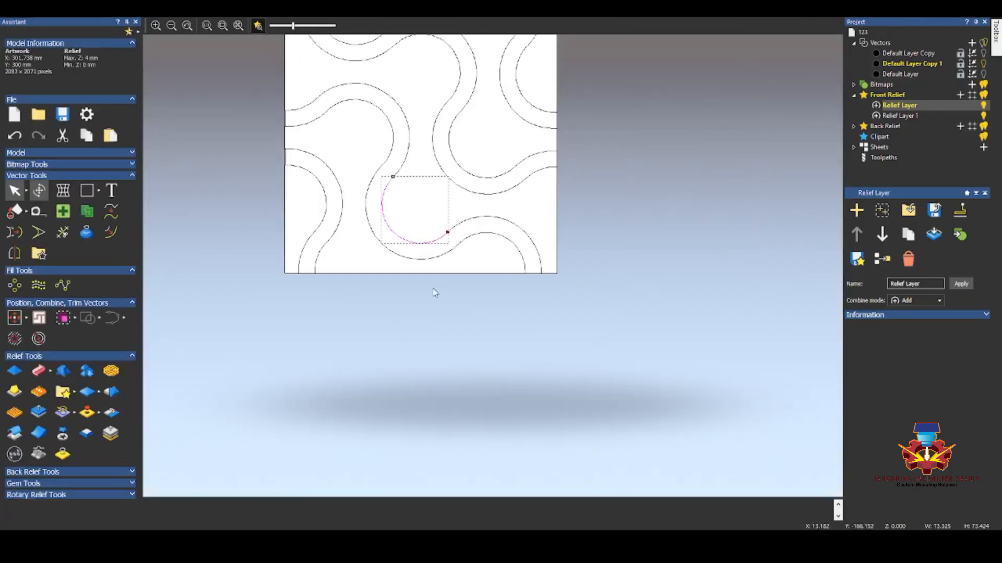
Step: Select all the winding band vectors, join their touching ends, and show the 2D and 3D views side by side
click(451, 305)
click(491, 218)
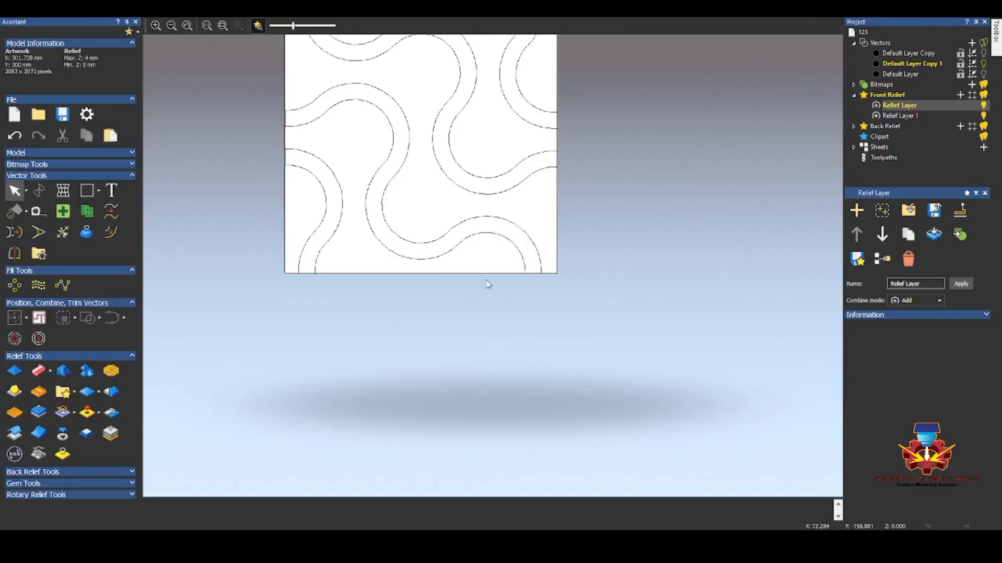
scroll(487, 282, down, 5)
key(ctrl+a)
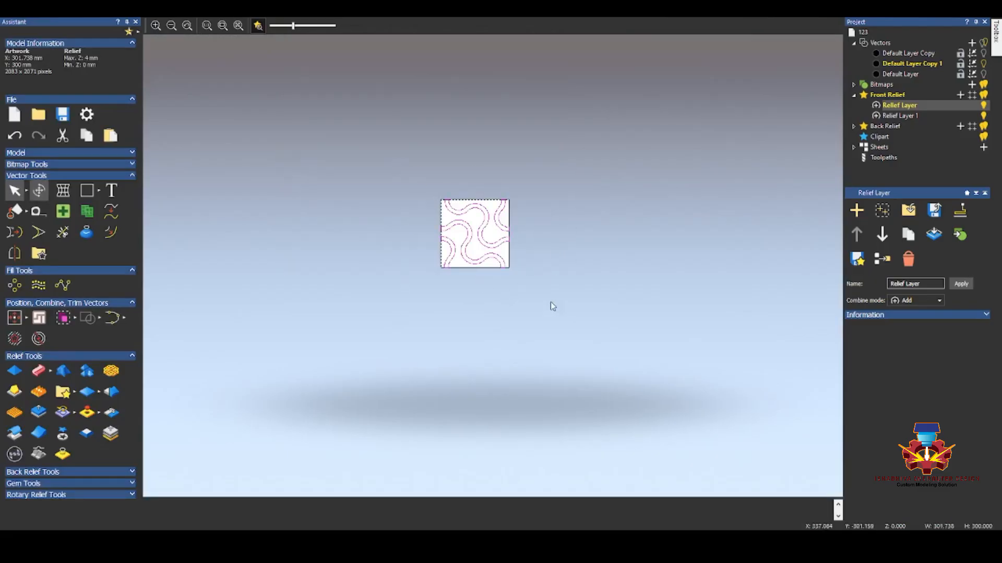
click(125, 317)
drag(541, 94, 385, 309)
click(257, 44)
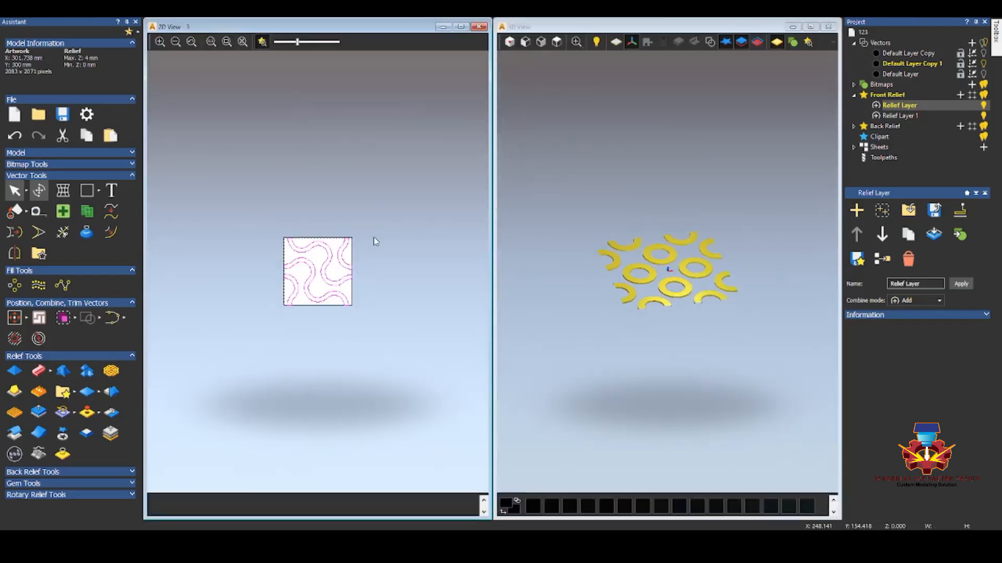
Step: Raise the joined bands with the Shape Editor, using a Plane profile, start height 8 mm and combine mode Add
double_click(283, 274)
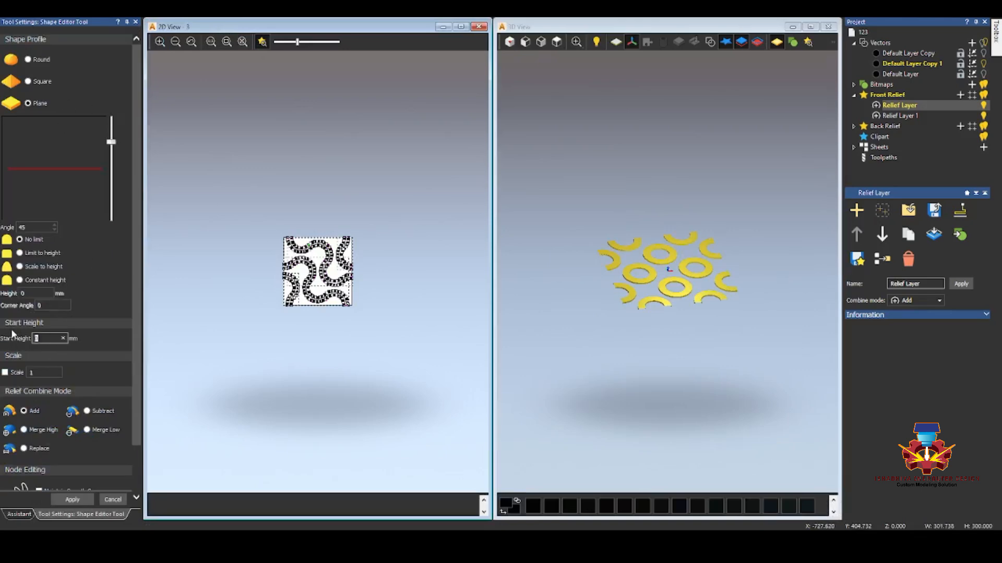
click(73, 499)
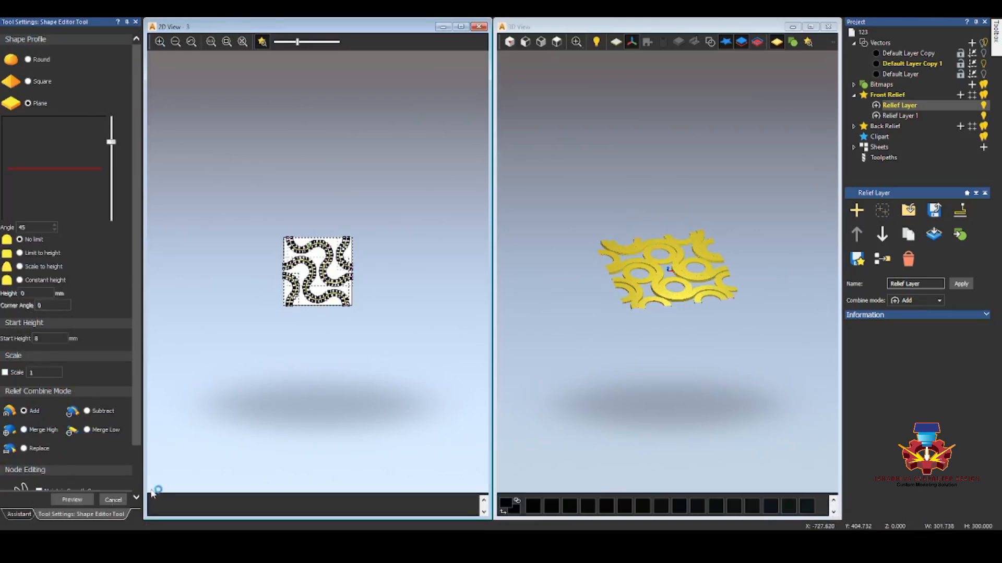
drag(647, 303, 674, 292)
Step: Hide the Default Layer Copy 1 vectors, then show Default Layer Copy and make it the active vector layer
click(984, 64)
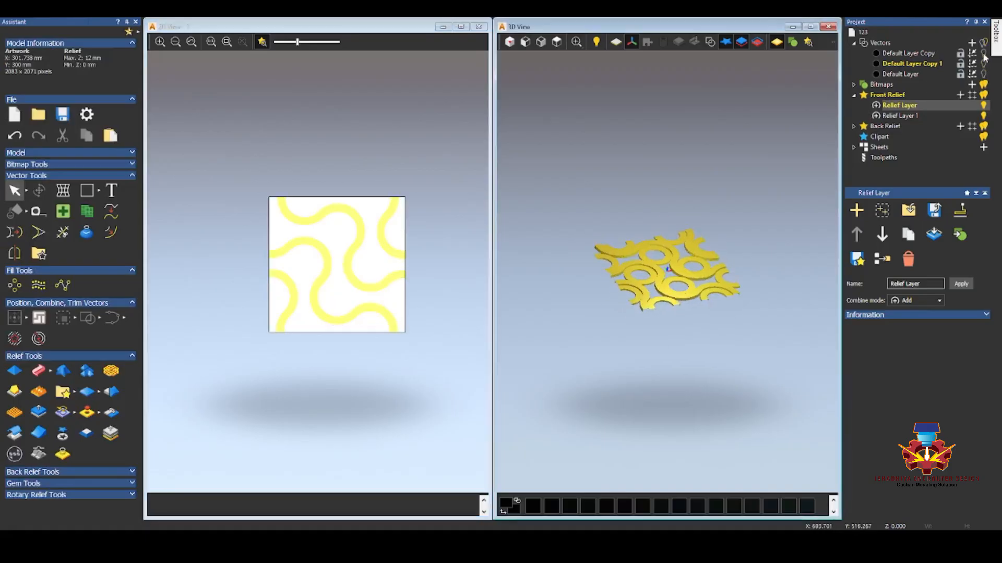
click(984, 54)
click(935, 53)
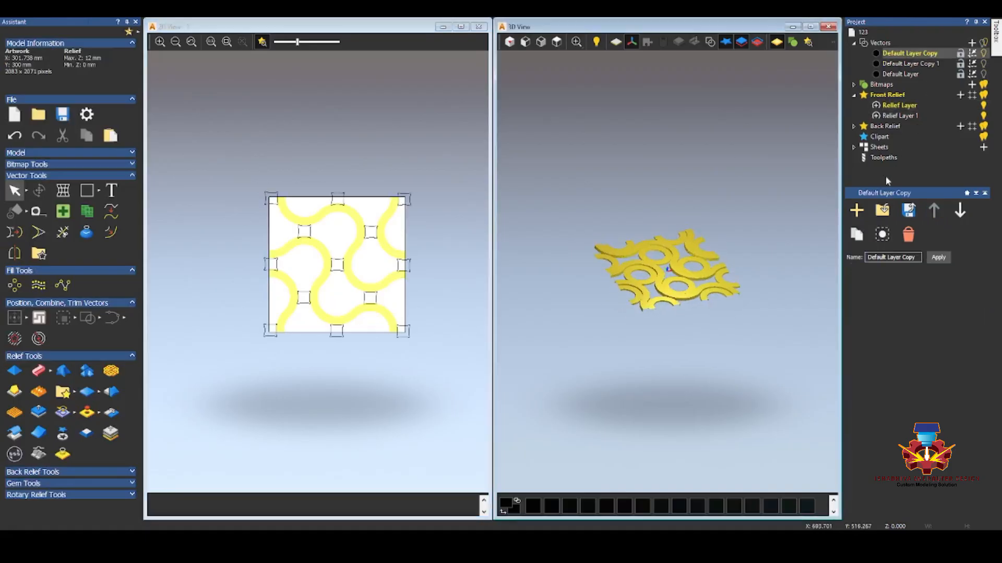
Step: Add a new front relief layer above Relief Layer and make it the active one
click(899, 105)
click(856, 211)
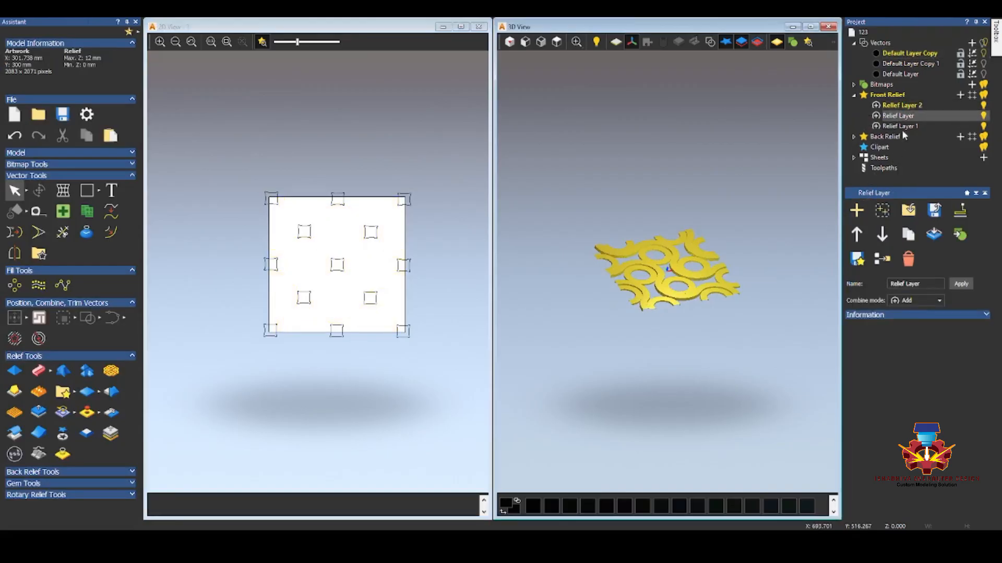
click(899, 104)
Step: Select all the small connector shapes and raise them with a Plane profile, start height 4 mm and combine mode Add
drag(425, 165, 218, 390)
double_click(371, 231)
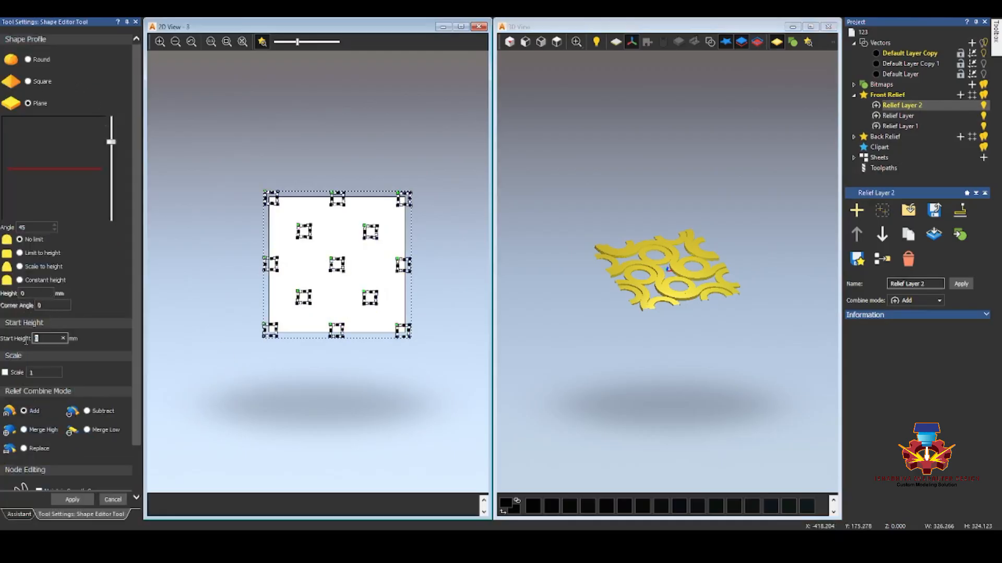
text(4)
click(72, 500)
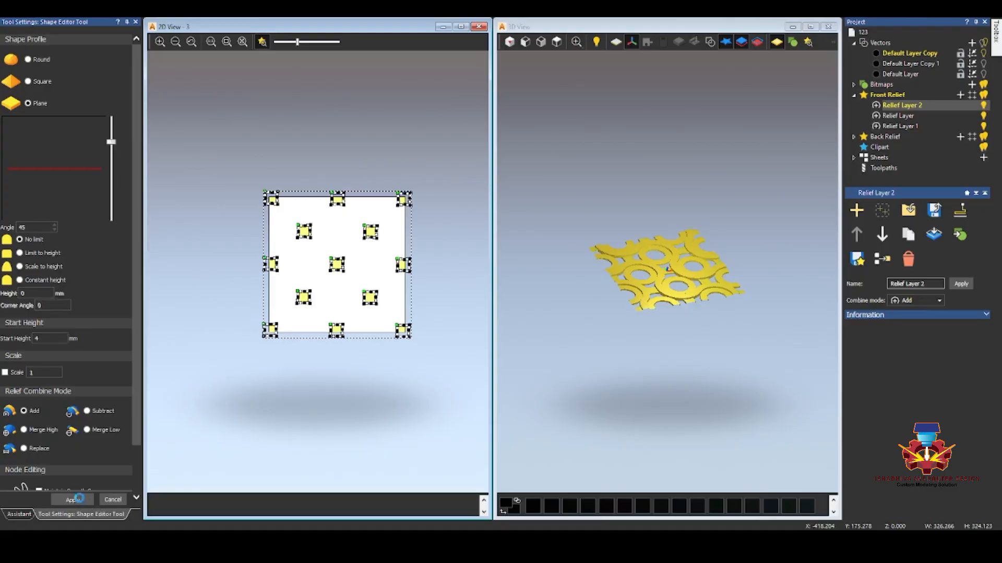
click(113, 500)
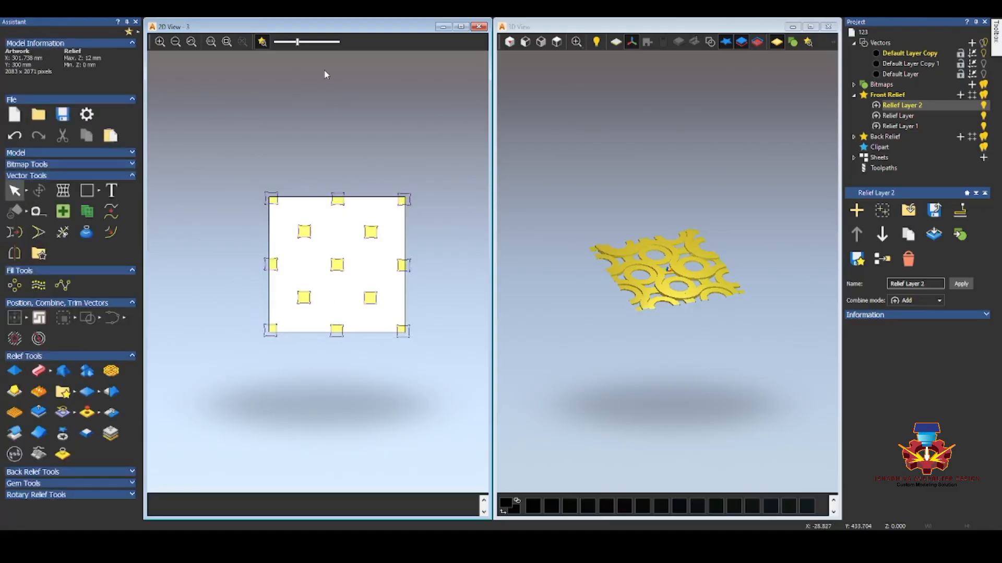
Step: Inspect the raised connectors between the rings in 3D, then merge the visible front relief layers into one layer
click(677, 315)
scroll(681, 362, up, 8)
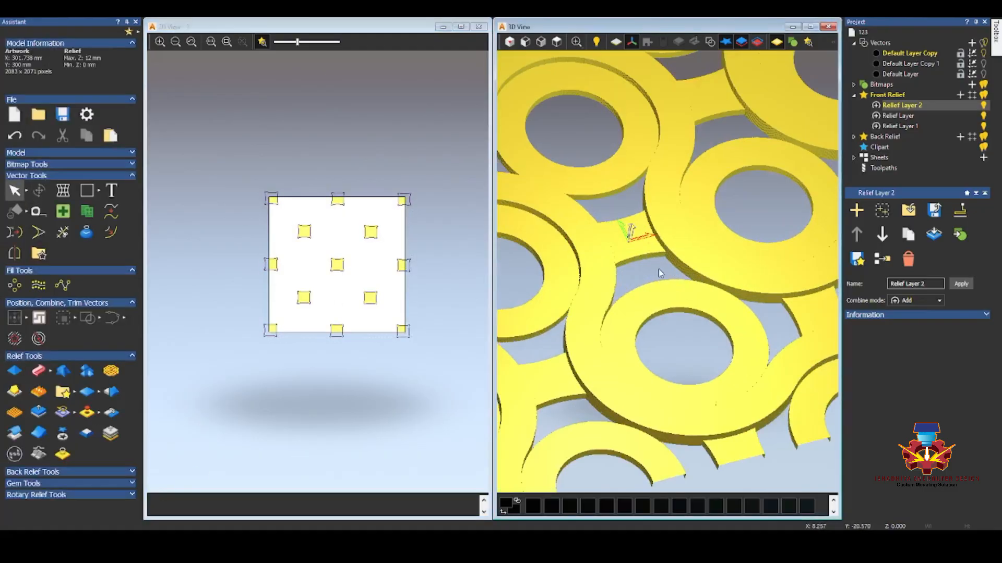
drag(750, 311, 678, 154)
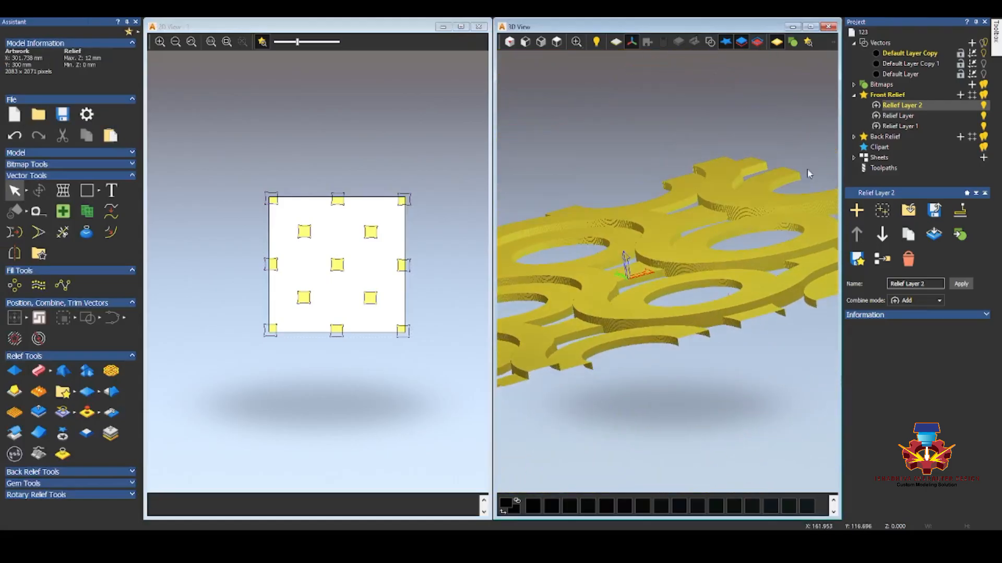
click(882, 259)
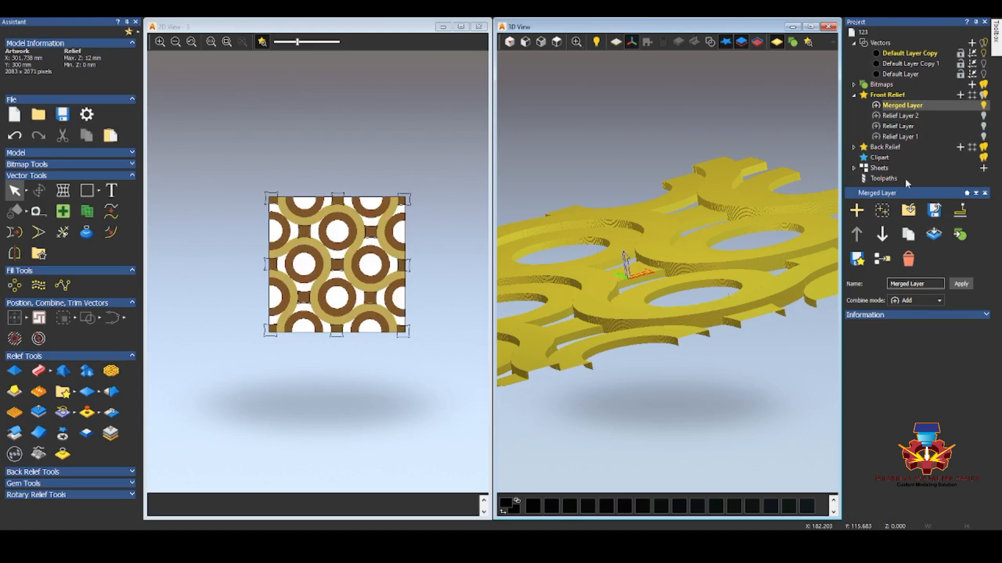
Step: Duplicate the Merged Layer front relief layer, then enlarge the 3D view and frame the whole relief panel
click(908, 236)
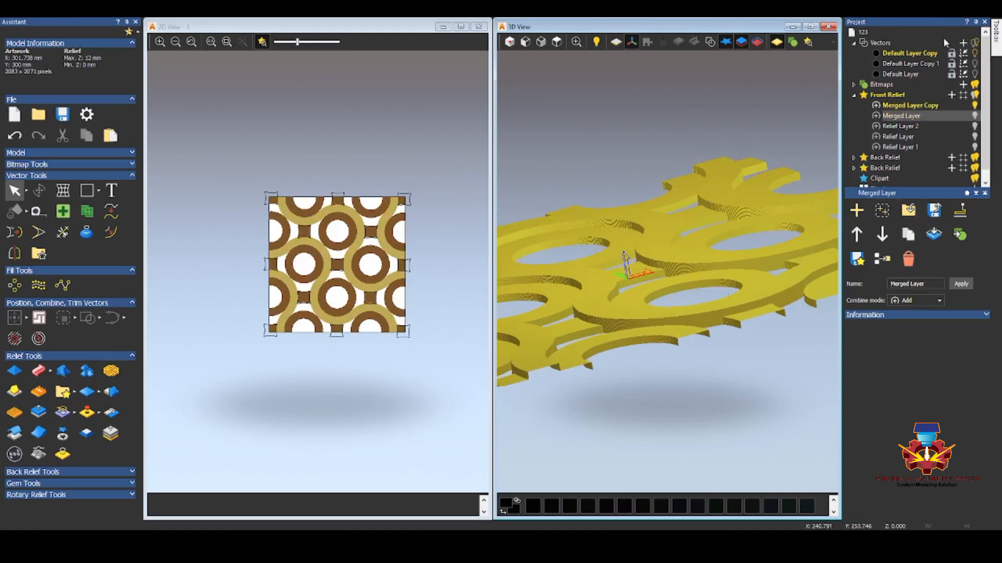
click(811, 28)
scroll(624, 213, down, 3)
drag(624, 213, 605, 351)
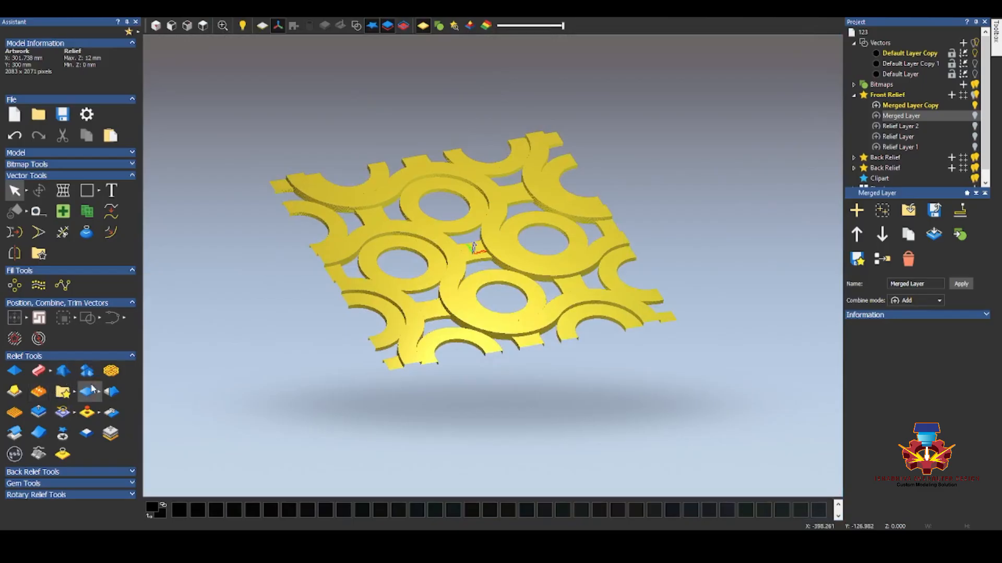
click(110, 393)
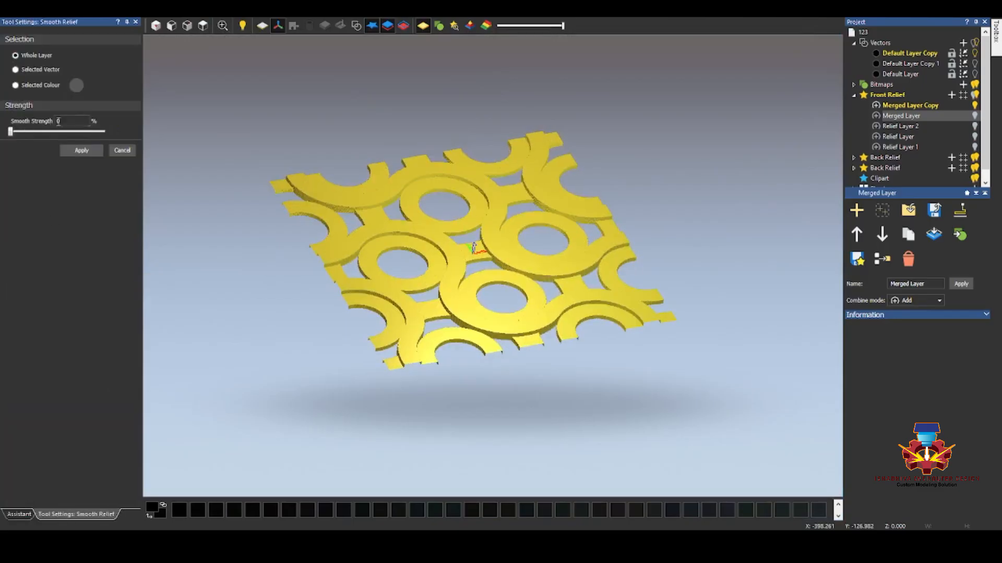
double_click(58, 121)
key(Return)
key(Escape)
Step: Smooth the whole Merged Layer Copy relief at a smooth strength of 40%
click(910, 105)
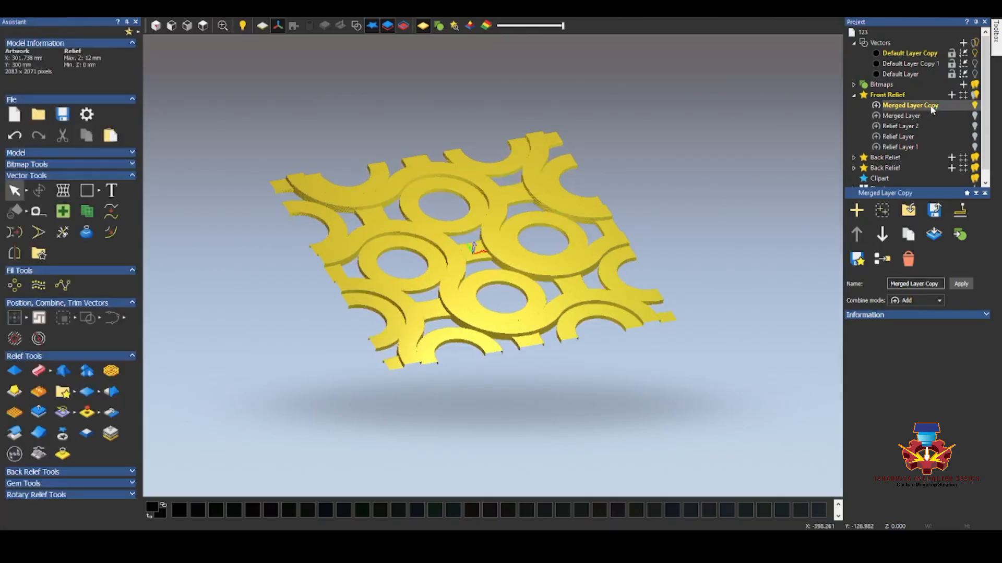
click(87, 391)
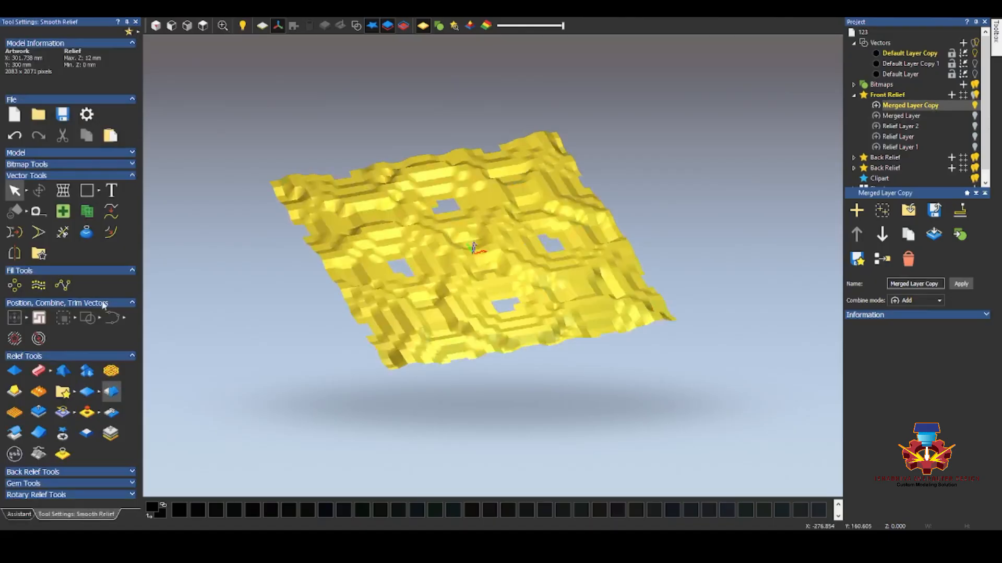
click(68, 122)
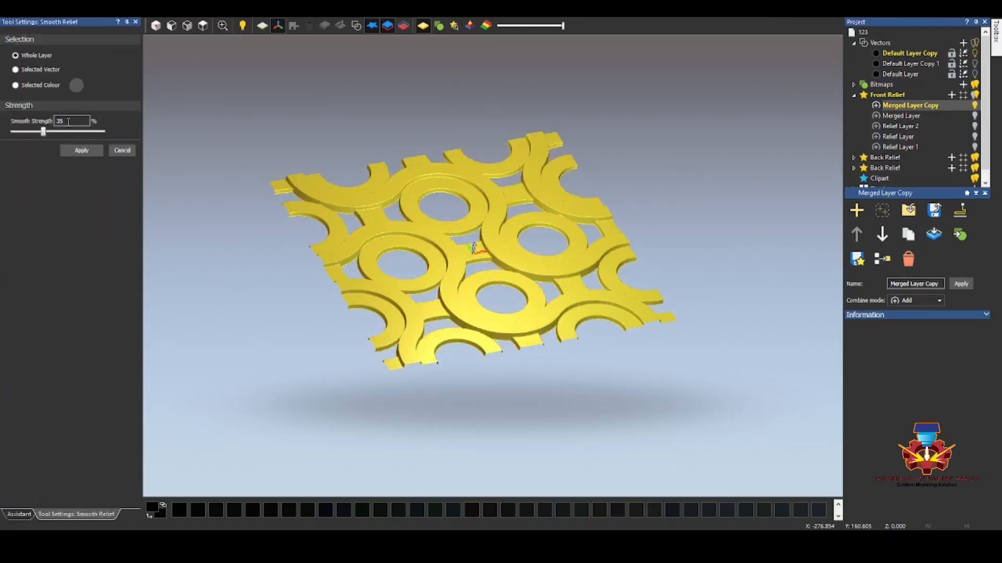
text(40)
key(Return)
click(81, 150)
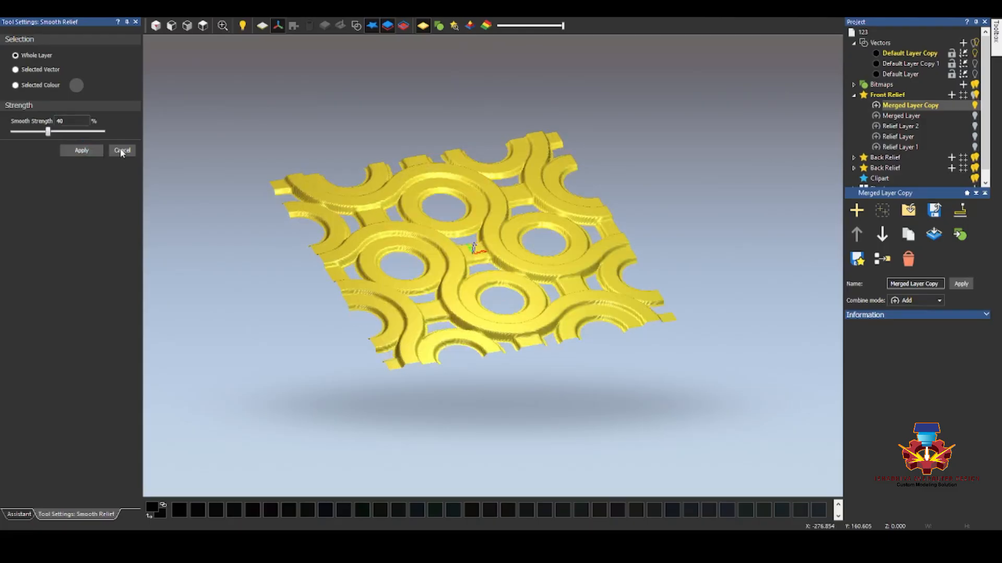
click(123, 151)
Step: Examine the smoothed edges of the rings, winding bands and connectors in 3D, close up and from several angles
drag(313, 227, 480, 251)
scroll(501, 253, up, 6)
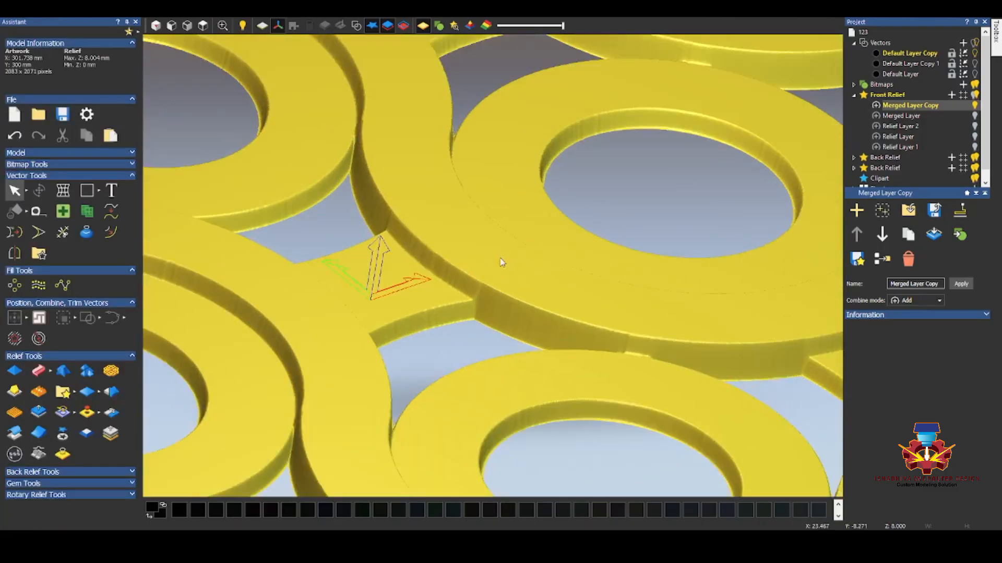
scroll(577, 271, down, 2)
drag(577, 271, 641, 372)
scroll(485, 277, down, 5)
scroll(524, 292, up, 4)
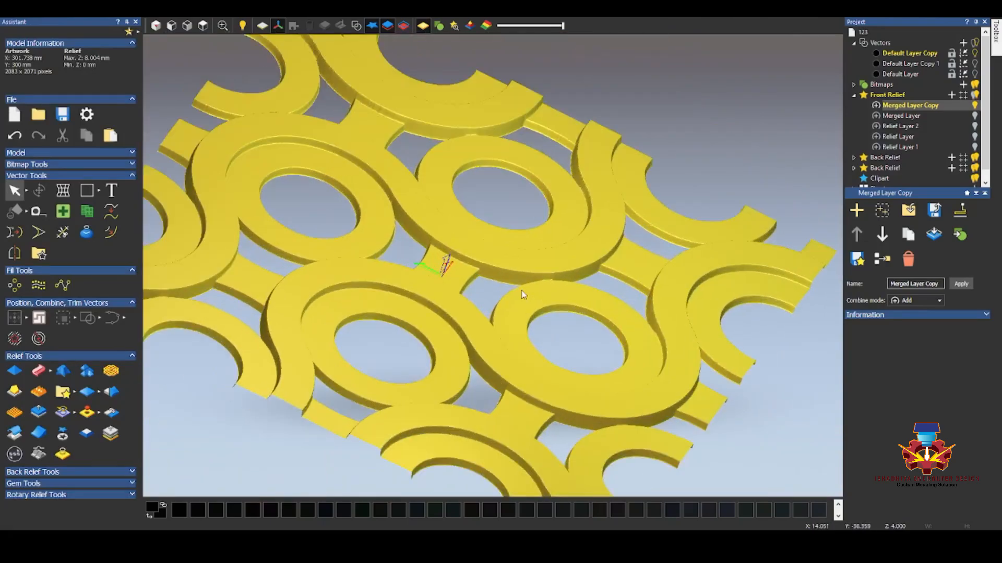
scroll(538, 292, down, 4)
drag(530, 297, 256, 245)
Step: Compare the 3D relief with and without the zero plane, leaving the zero plane shown
click(263, 26)
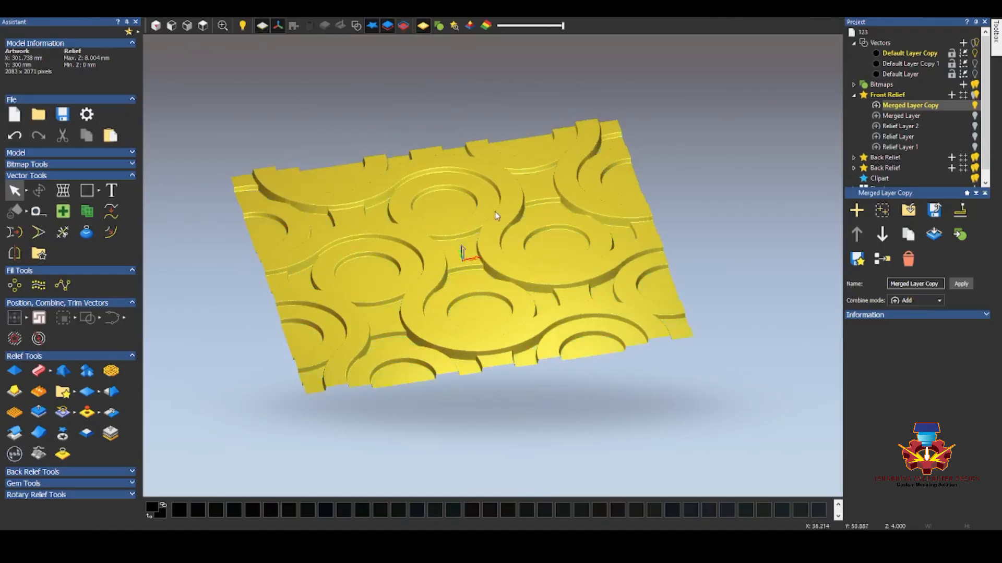
scroll(497, 215, down, 4)
drag(497, 240, 539, 228)
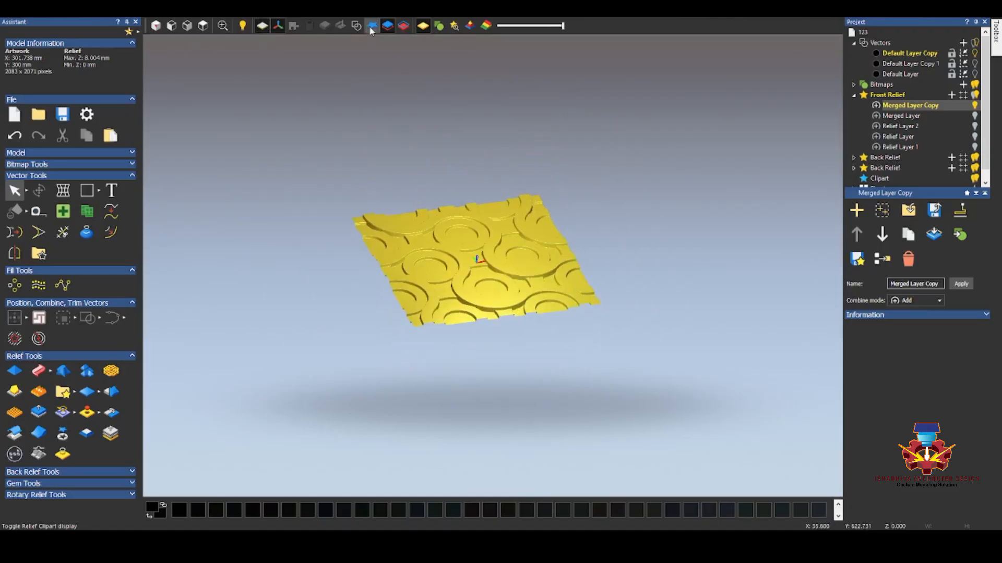
click(262, 27)
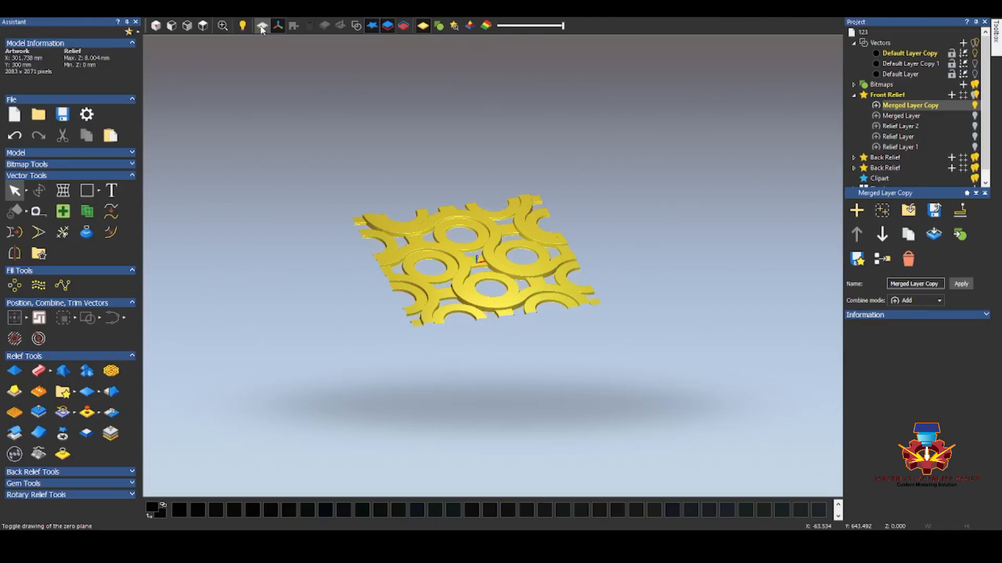
click(263, 27)
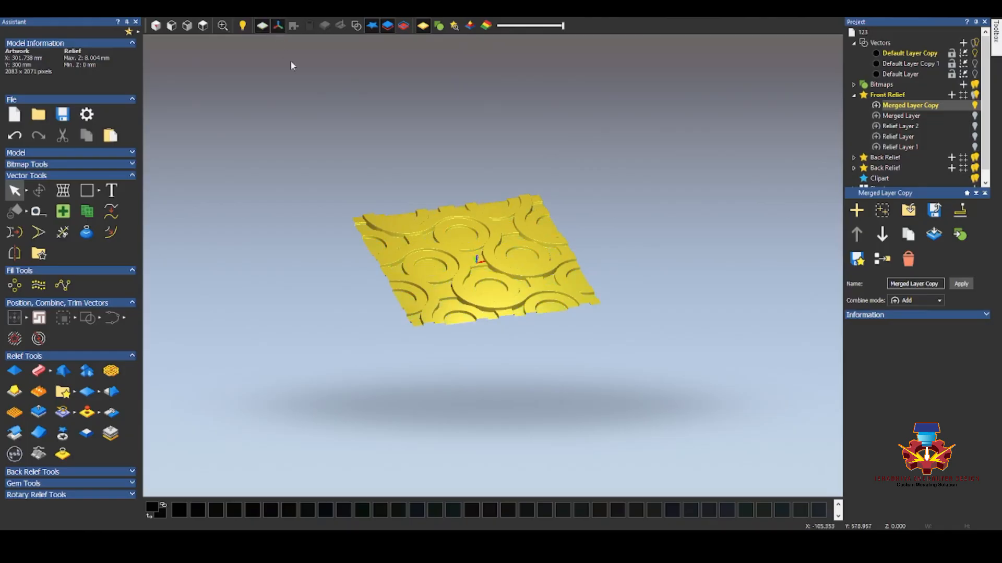
Step: Display the active bitmap's colours on the 3D relief and examine the textured panel at closer range
click(439, 26)
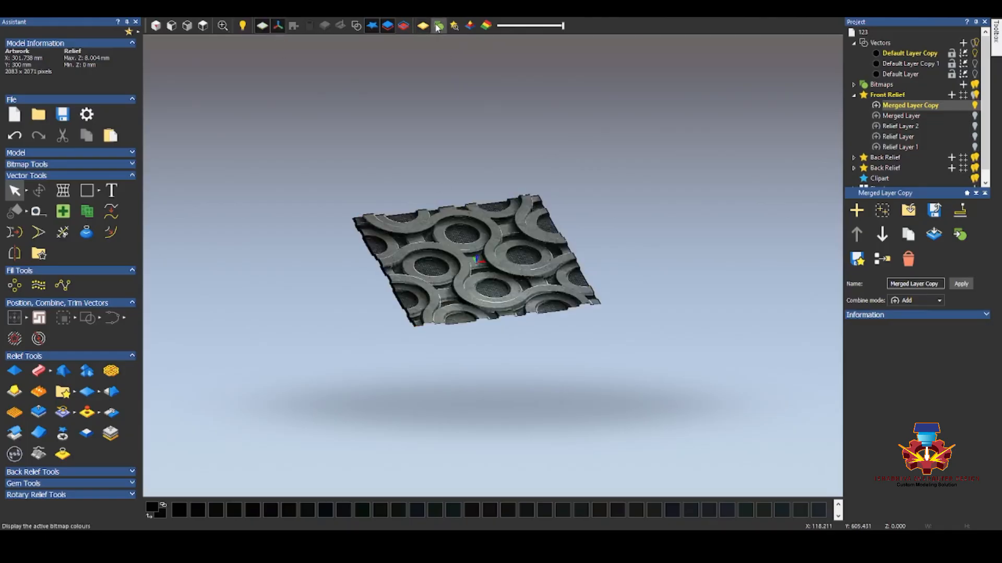
drag(447, 261, 430, 209)
scroll(541, 269, up, 3)
drag(539, 265, 482, 364)
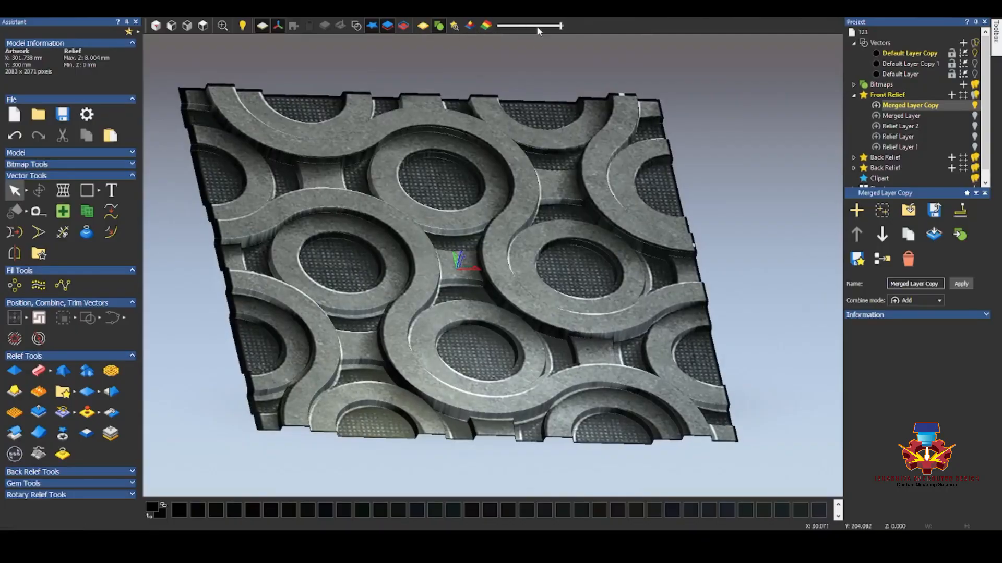
Step: Lower the strength of the bitmap colours on the 3D relief to about two-thirds and check the panel
drag(562, 26, 535, 30)
drag(502, 218, 542, 66)
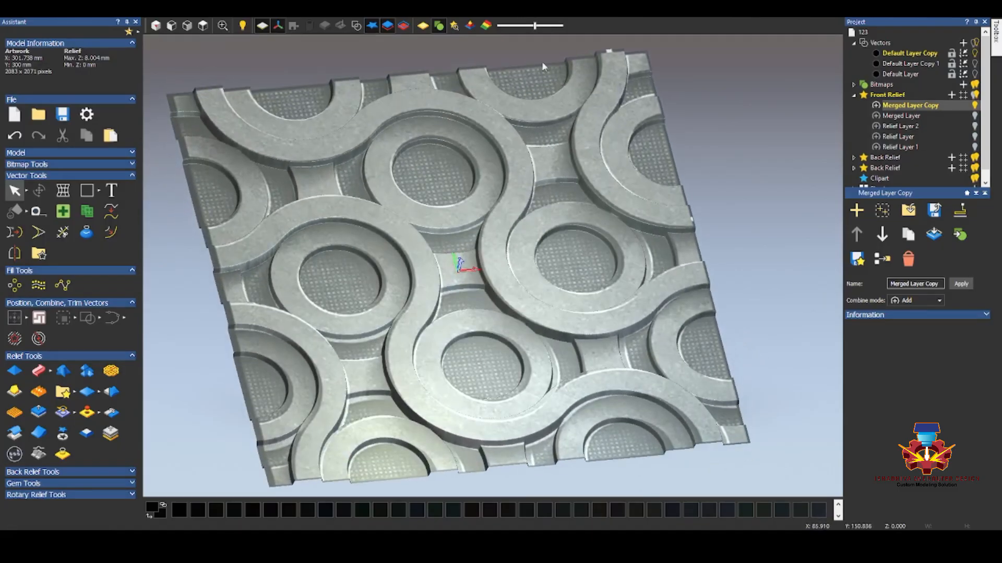
drag(536, 29, 541, 29)
drag(544, 253, 481, 277)
scroll(481, 277, up, 2)
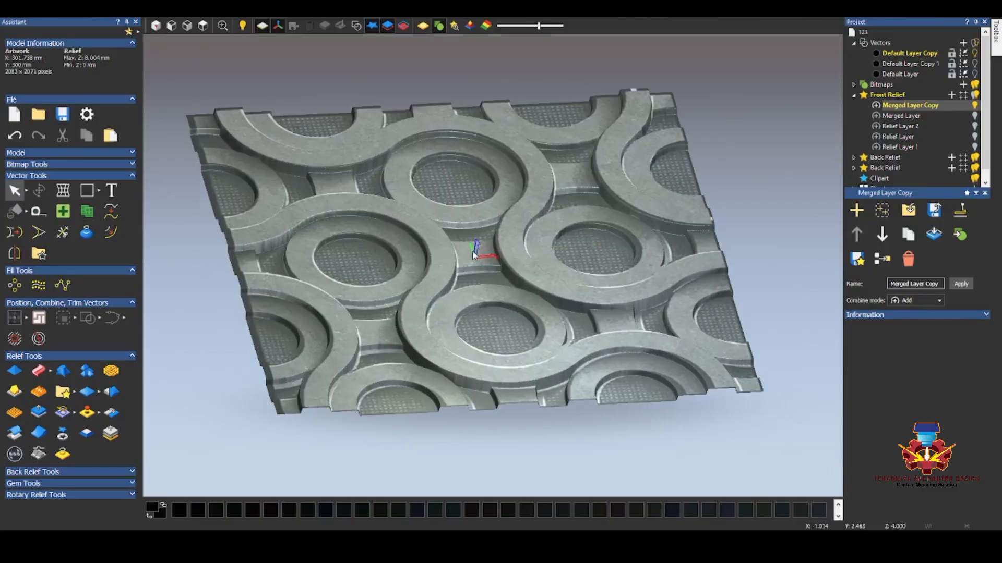
Step: Compare the gradient analysis, height analysis and full-strength flat colour displays of the relief, then return to plain relief shading
click(469, 26)
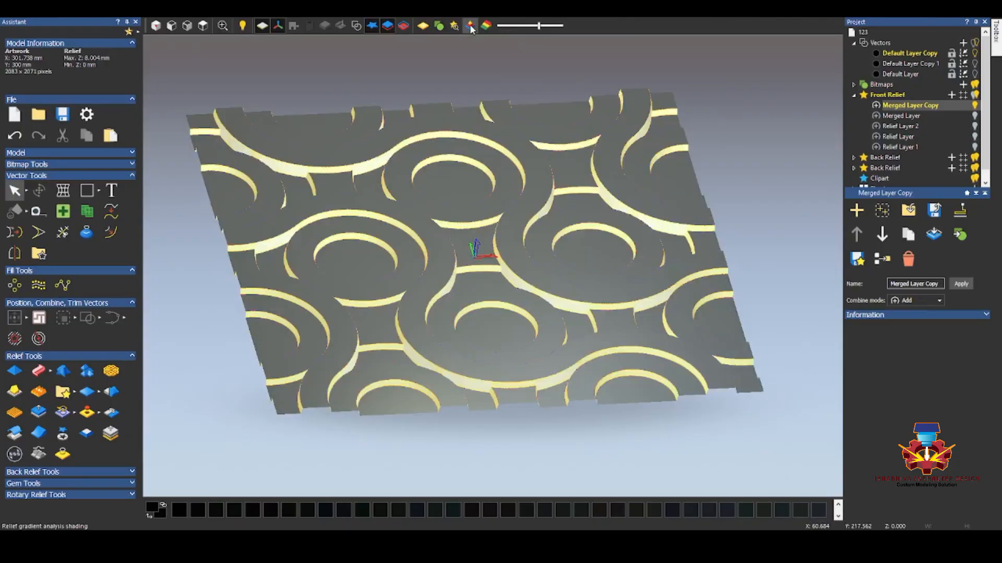
click(485, 26)
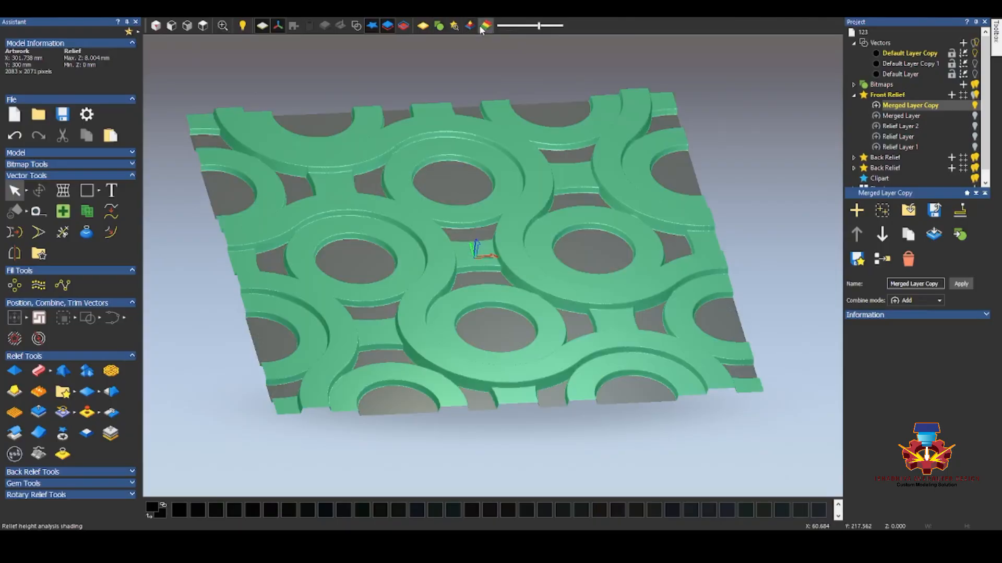
click(469, 26)
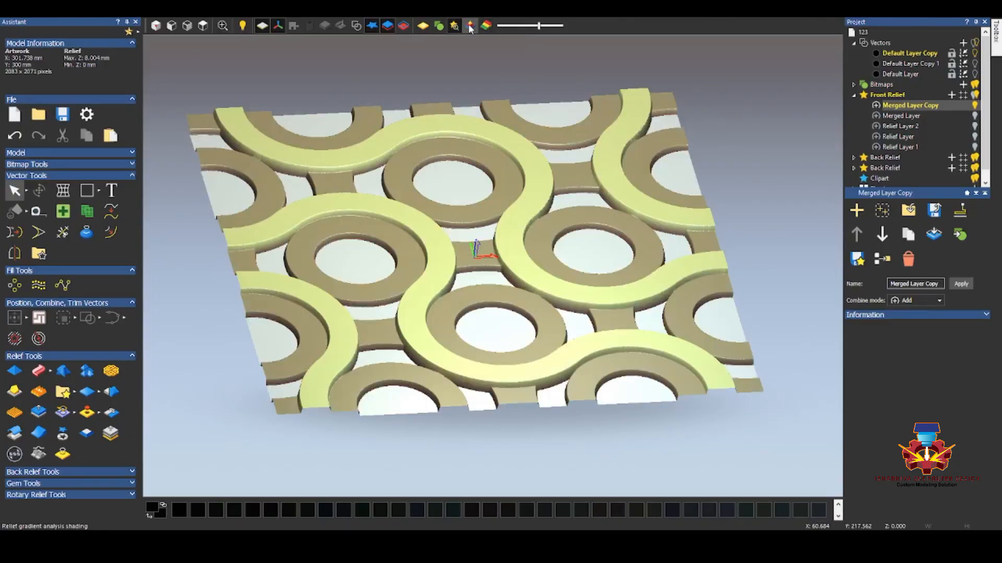
click(487, 26)
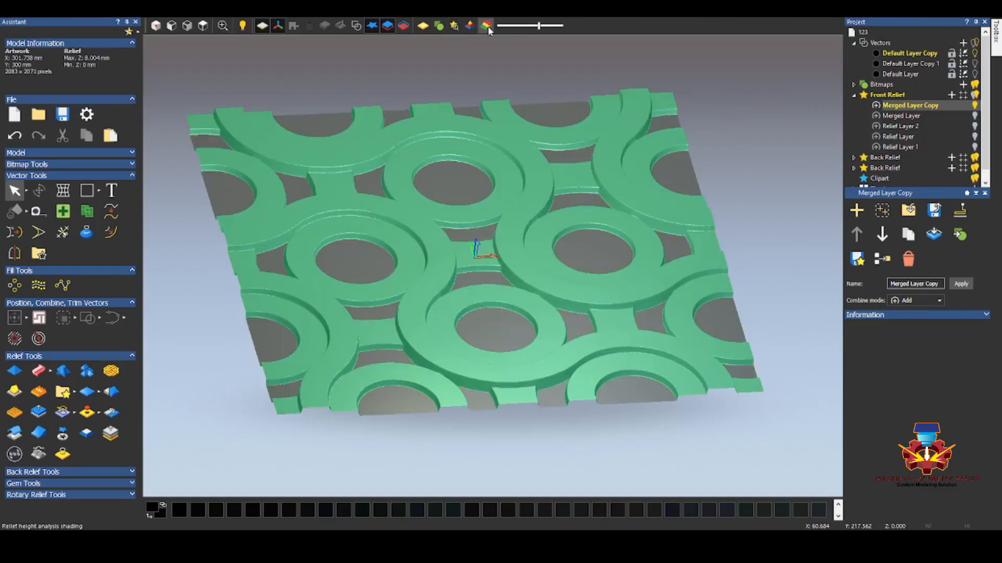
click(470, 27)
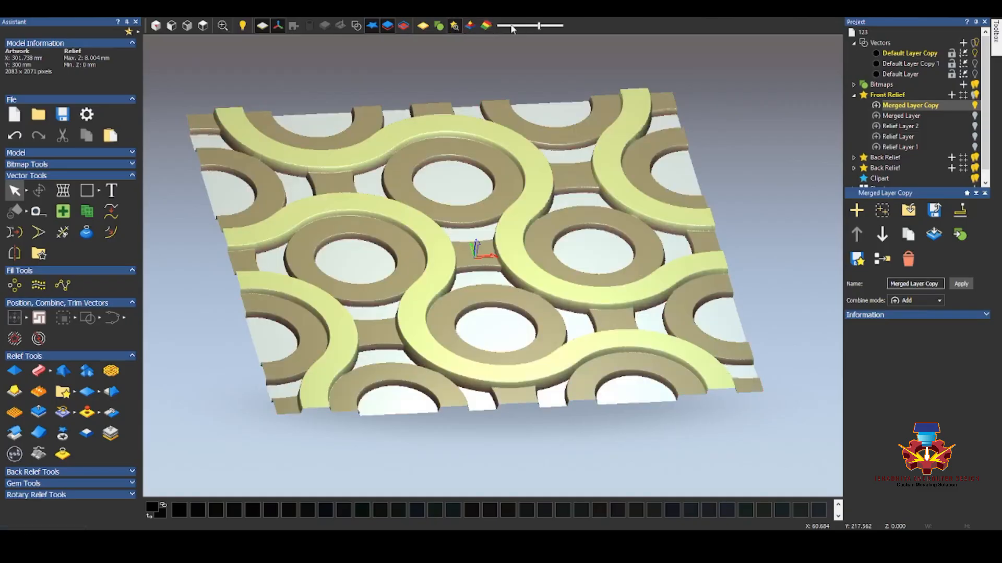
mouse_move(534, 30)
mouse_down()
mouse_move(491, 27)
mouse_move(594, 33)
mouse_move(500, 35)
mouse_move(598, 29)
mouse_up()
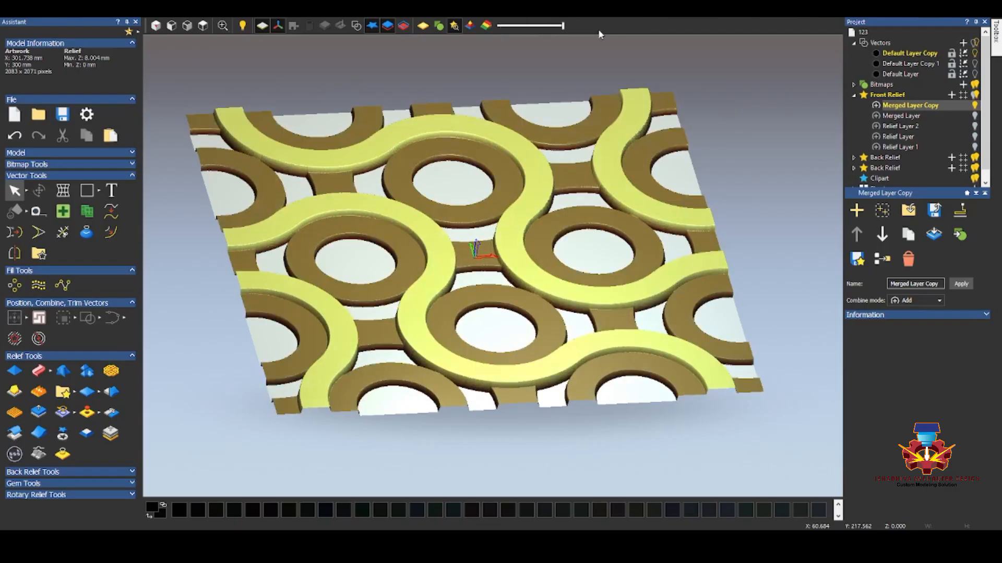
click(424, 29)
mouse_move(442, 230)
mouse_down()
mouse_move(442, 290)
mouse_move(425, 270)
mouse_move(477, 270)
mouse_move(625, 224)
mouse_move(501, 174)
mouse_move(570, 394)
mouse_move(385, 393)
mouse_move(219, 344)
mouse_move(183, 365)
mouse_move(536, 402)
mouse_move(553, 364)
mouse_move(425, 368)
mouse_move(733, 365)
mouse_move(608, 268)
mouse_move(434, 317)
mouse_move(376, 206)
mouse_up()
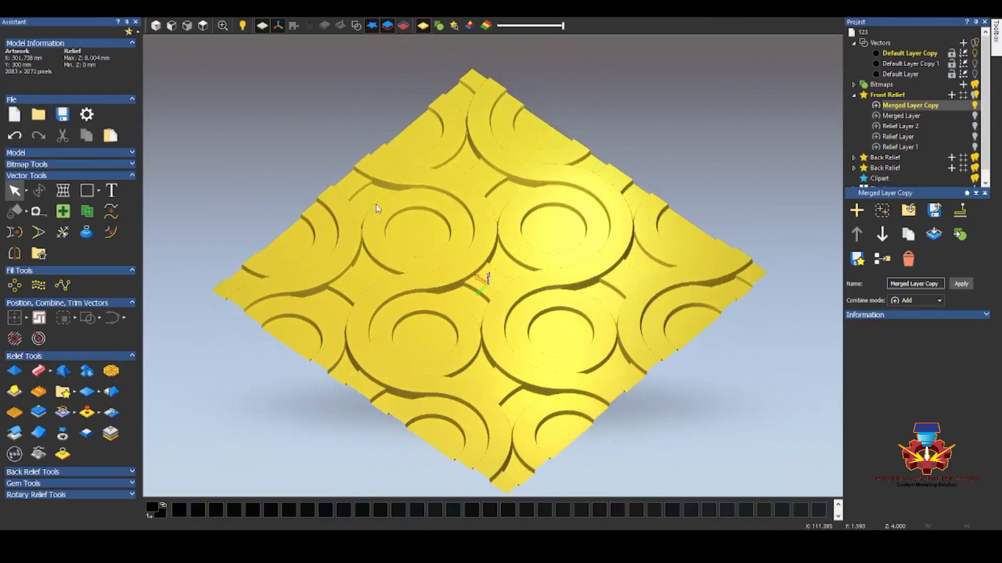
Step: Set the 3D and 2D views side by side and show the bitmap at full strength in the 2D view
click(156, 26)
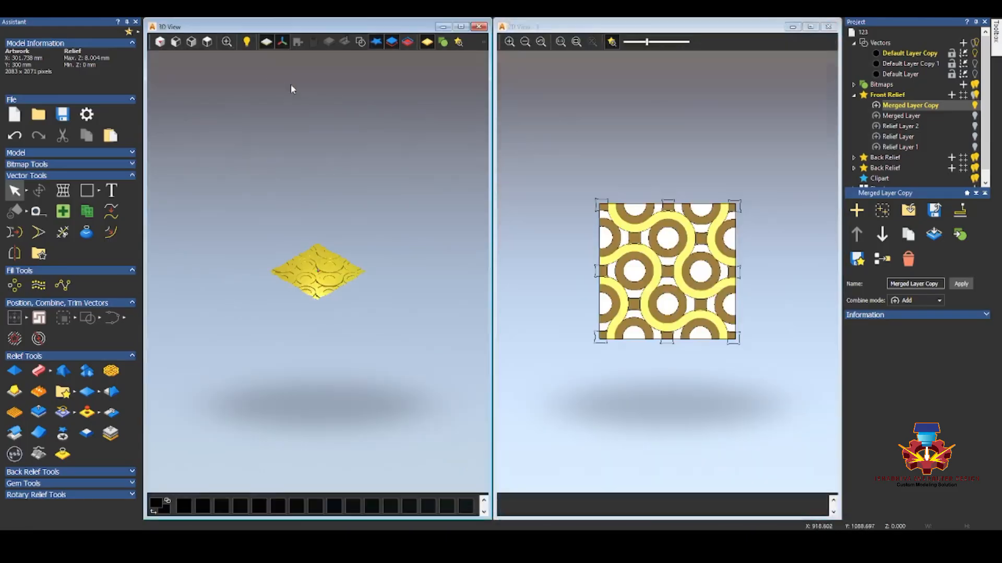
click(614, 44)
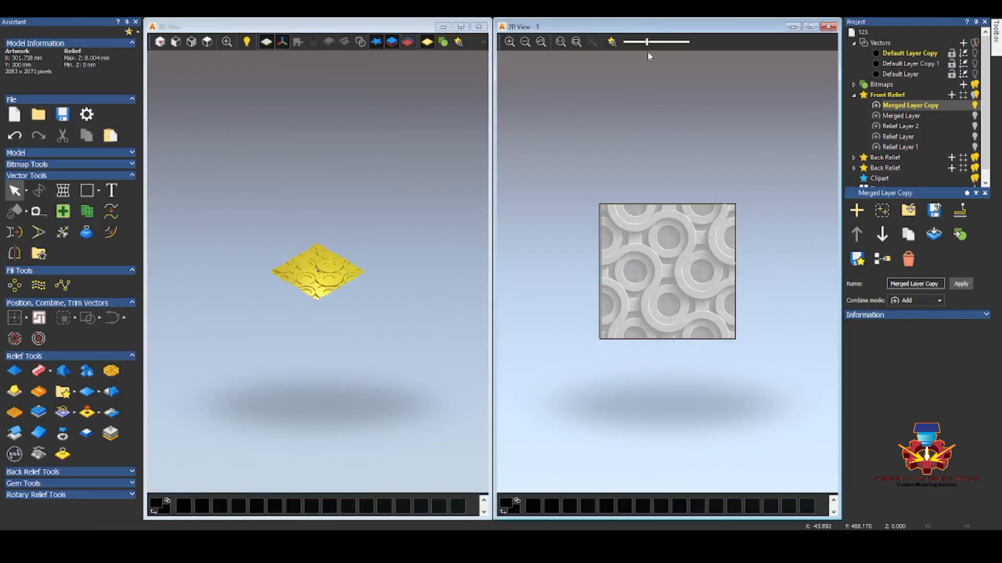
drag(647, 44, 689, 44)
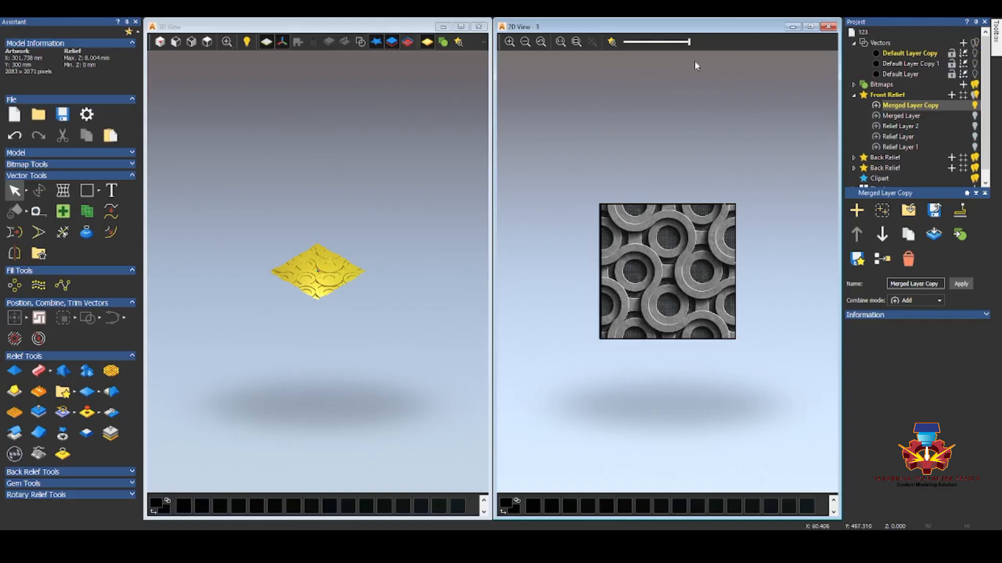
Step: Hide the zero plane, display the active bitmap's colours on the 3D relief, and inspect the finished panel
drag(414, 301, 346, 301)
scroll(336, 297, up, 5)
drag(315, 209, 317, 240)
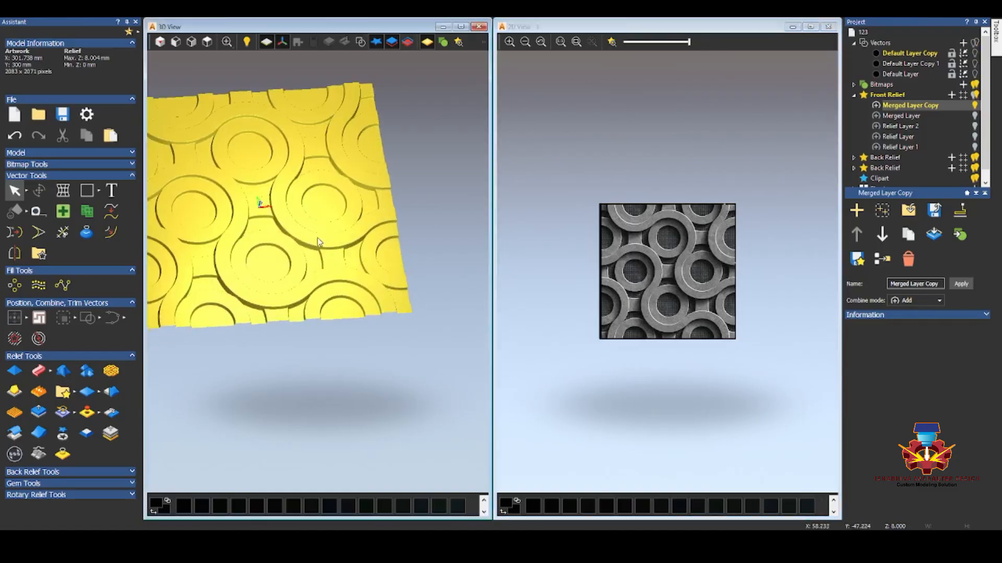
middle_drag(317, 240, 399, 306)
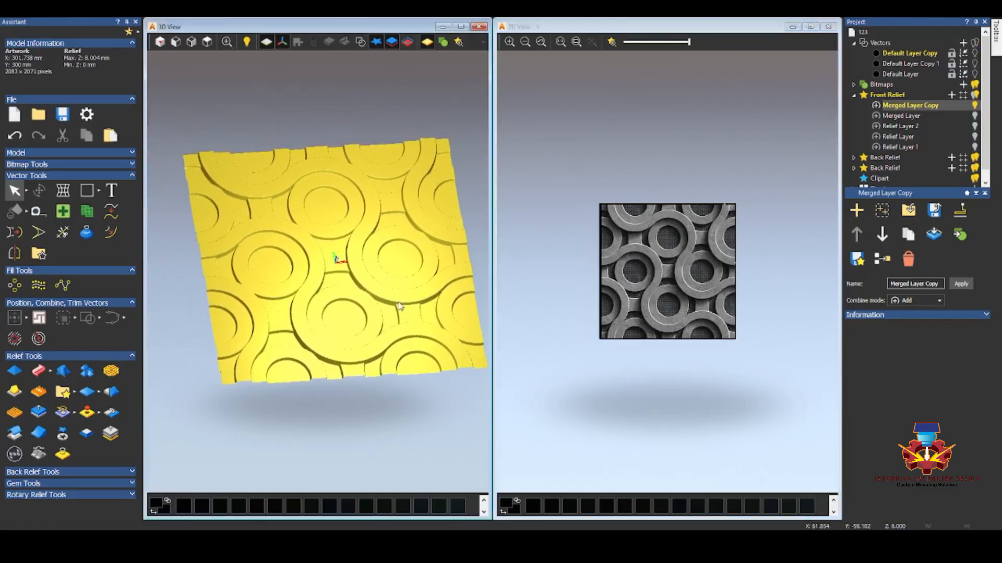
click(265, 44)
click(442, 43)
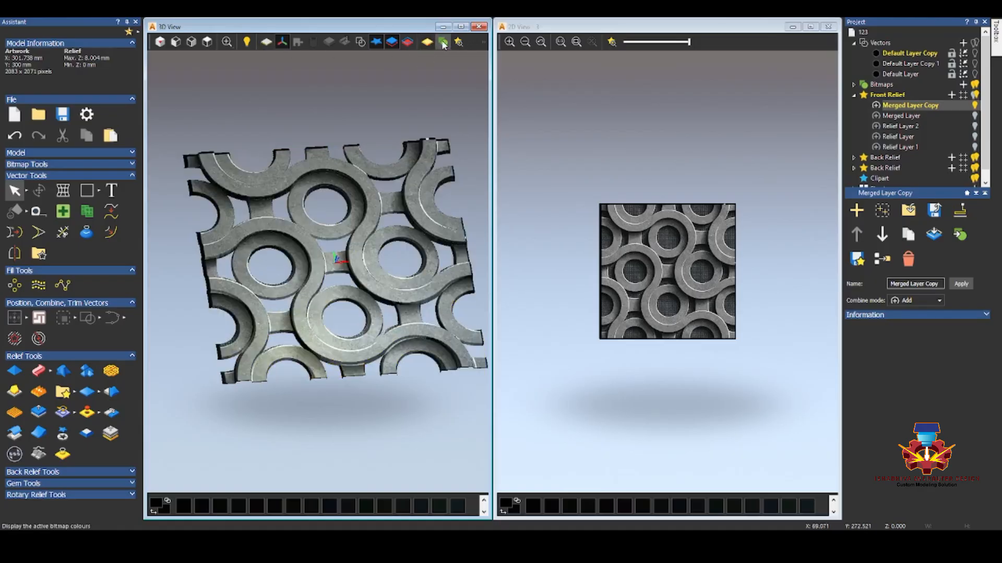
drag(337, 242, 369, 284)
scroll(368, 284, up, 2)
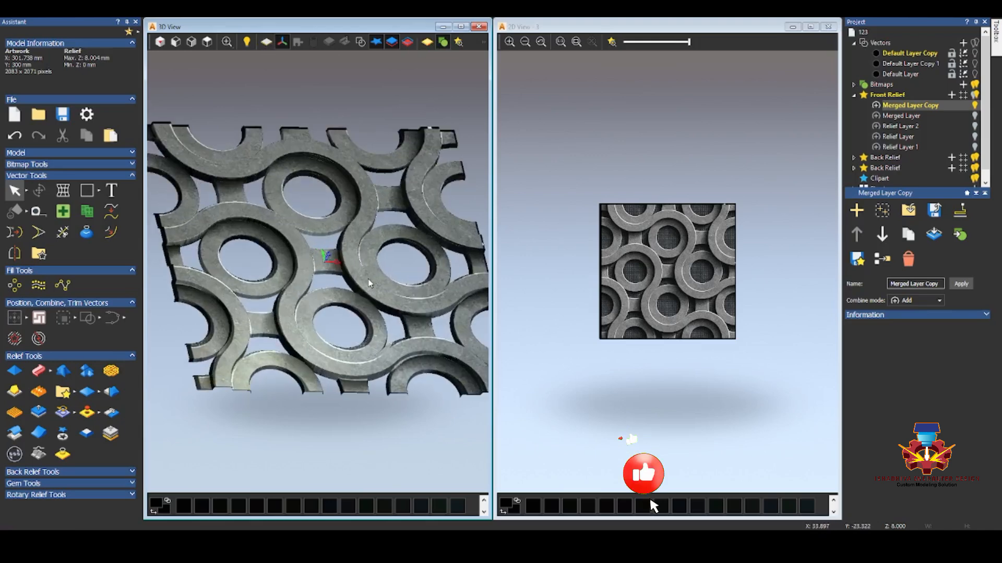
scroll(395, 316, down, 2)
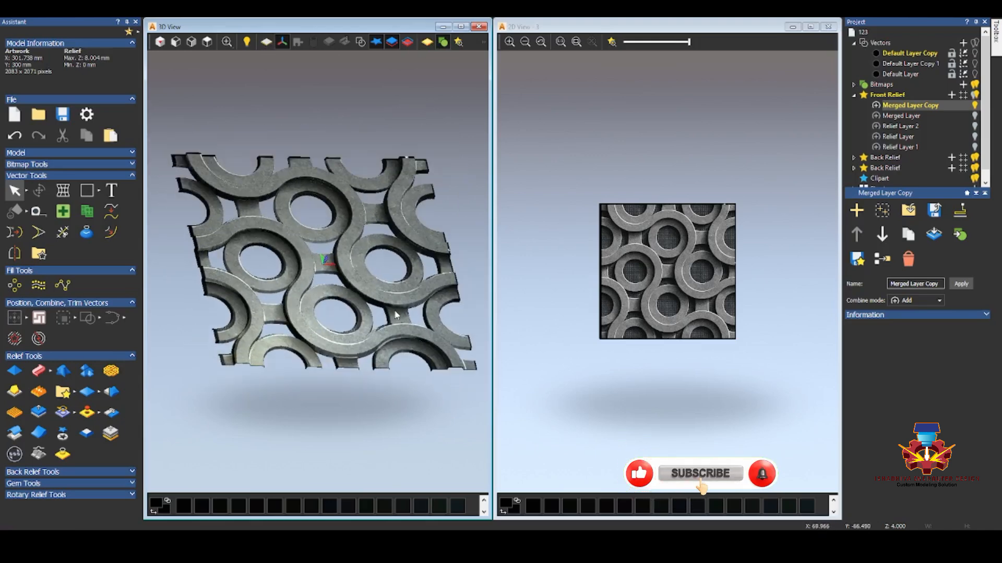